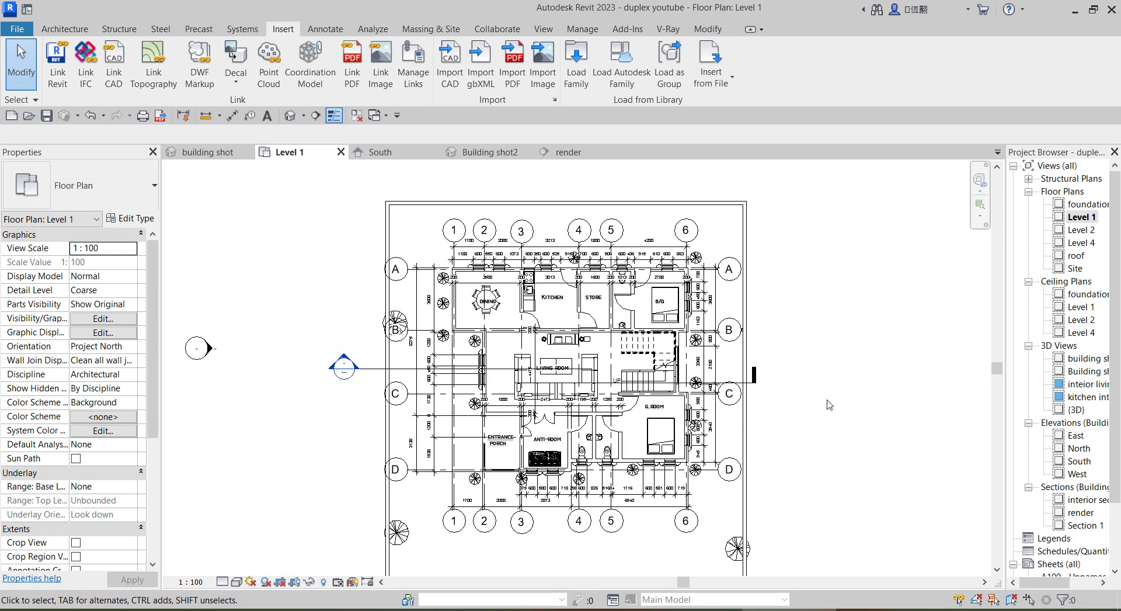
Zoom around the Level 1 plan, then open the 'building shot' 3D view from the Project Browser
{"action": "scroll", "coordinate": [819, 407], "scroll_direction": "up", "scroll_amount": 2}
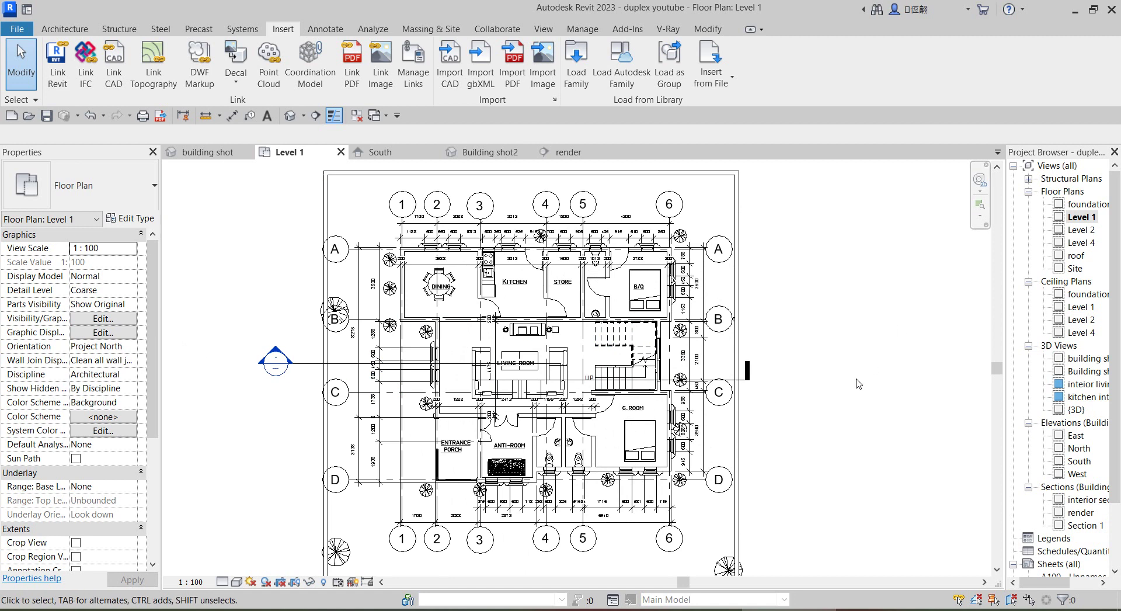
{"action": "scroll", "coordinate": [672, 385], "scroll_direction": "up", "scroll_amount": 2}
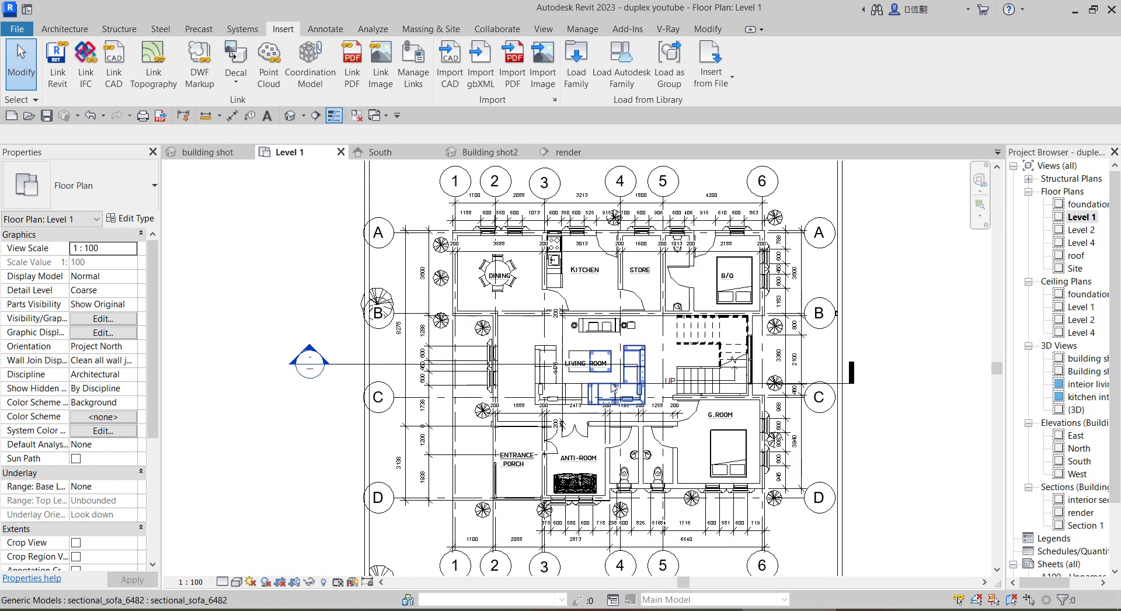
{"action": "scroll", "coordinate": [674, 388], "scroll_direction": "up", "scroll_amount": 2}
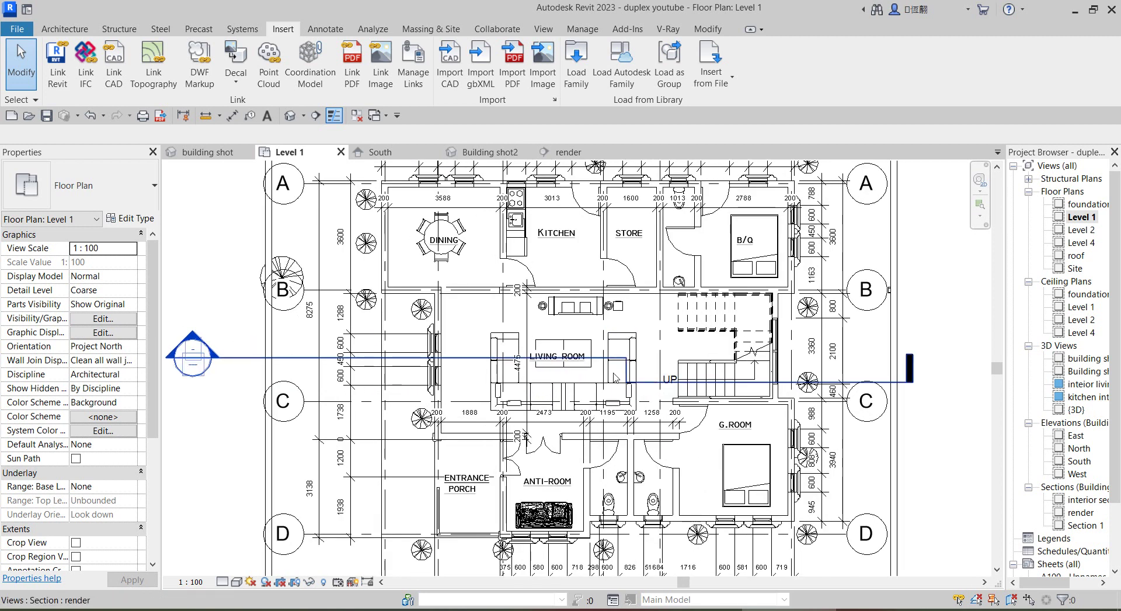
{"action": "scroll", "coordinate": [469, 375], "scroll_direction": "up", "scroll_amount": 1}
{"action": "scroll", "coordinate": [468, 376], "scroll_direction": "down", "scroll_amount": 3}
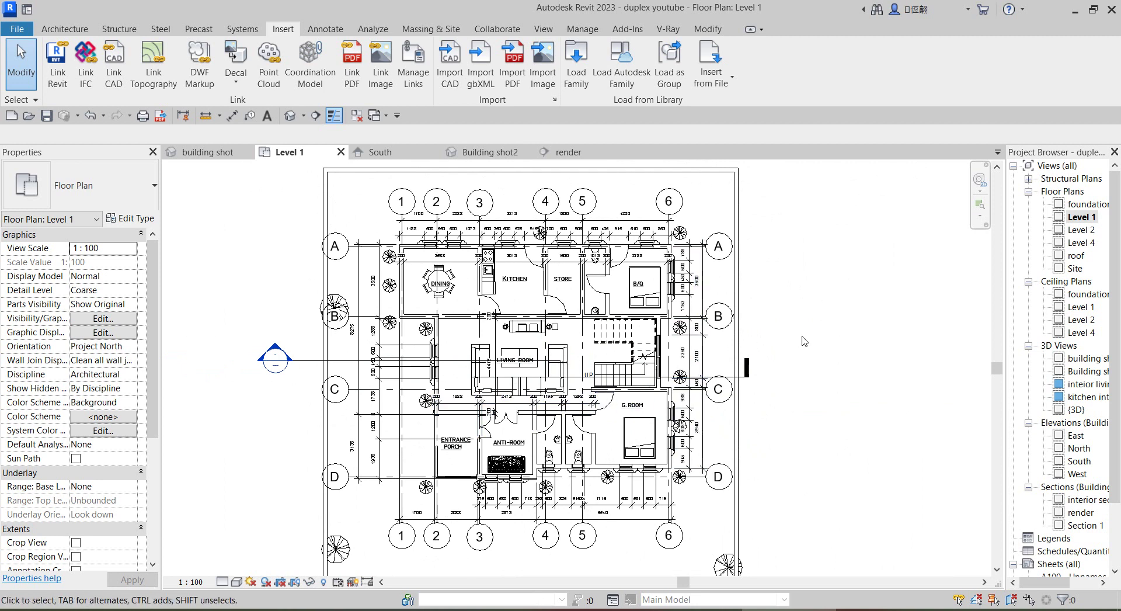
{"action": "double_click", "coordinate": [1088, 364]}
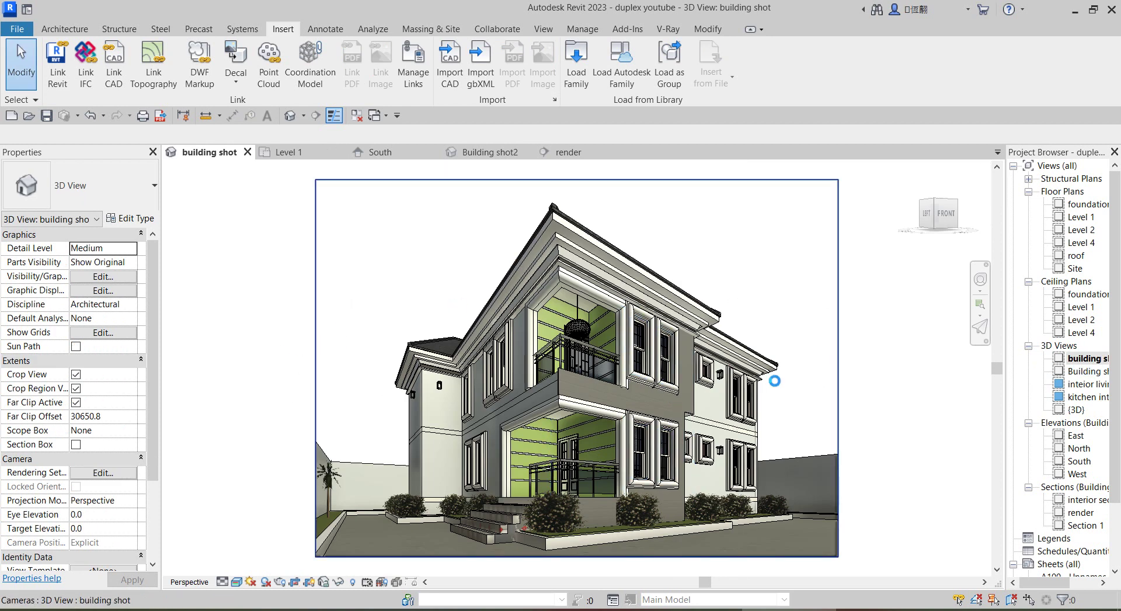
{"action": "scroll", "coordinate": [428, 316], "scroll_direction": "down", "scroll_amount": 2}
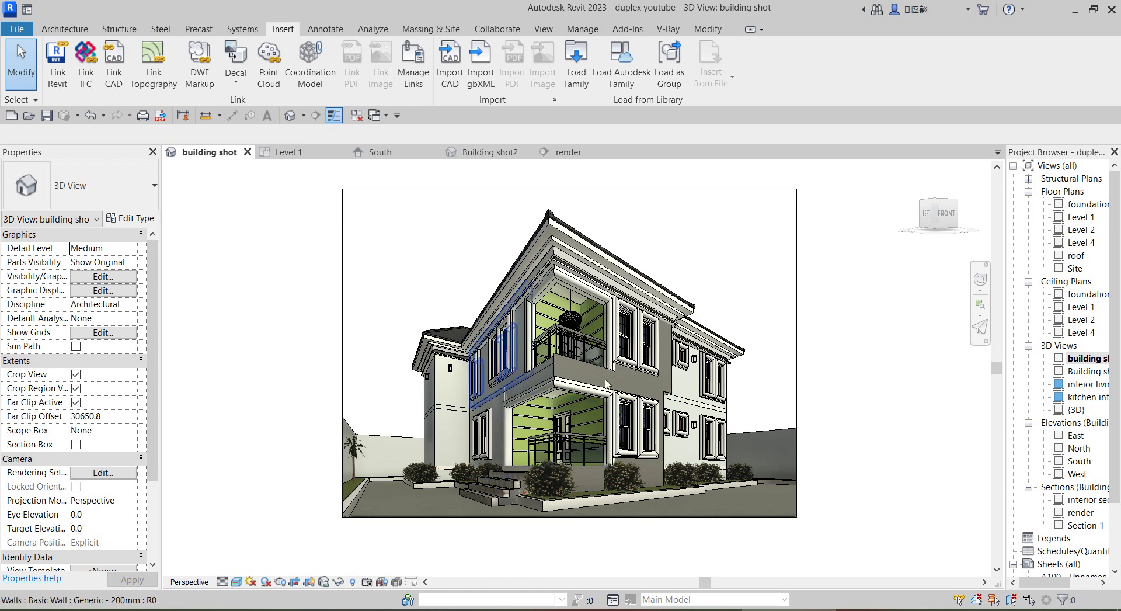
{"action": "key", "text": "z"}
{"action": "key", "text": "f"}
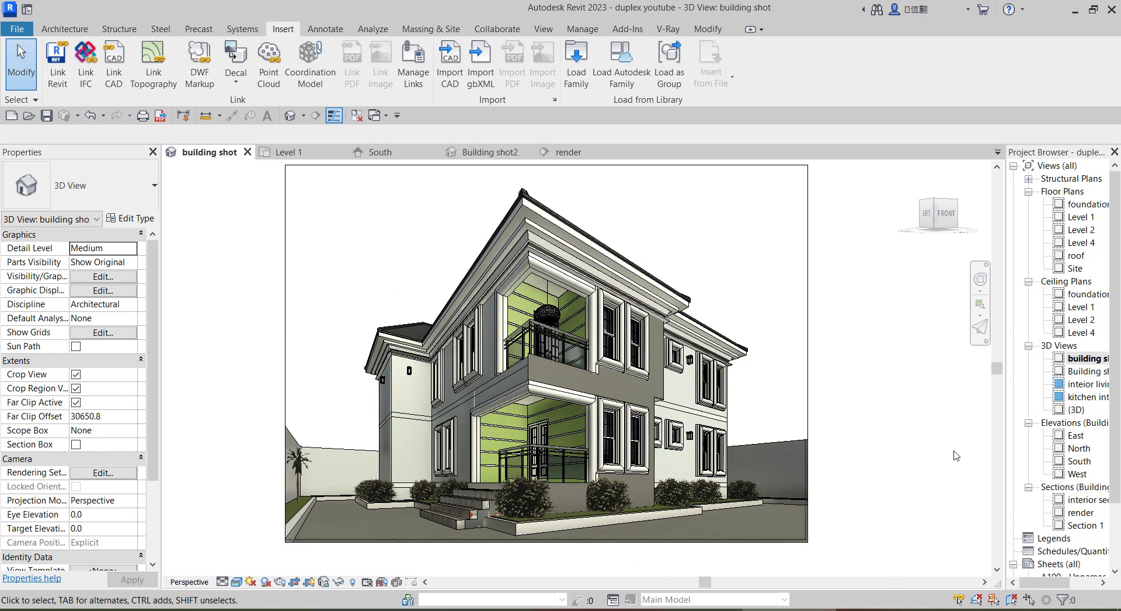
{"action": "scroll", "coordinate": [1045, 467], "scroll_direction": "down", "scroll_amount": 3}
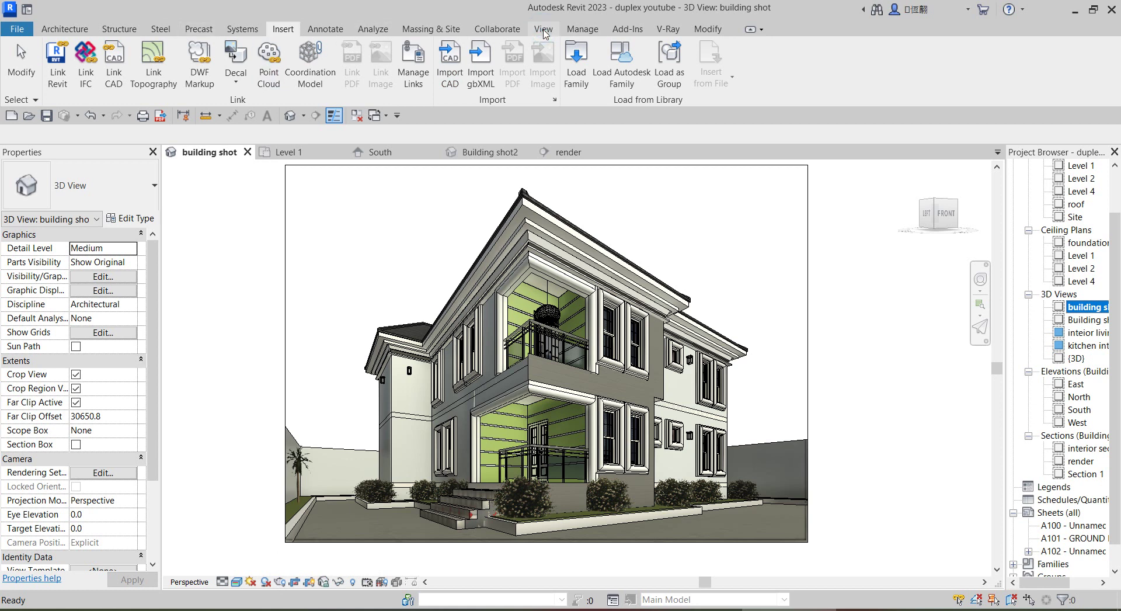
Check the Rendering dialog from the View tab's Presentation panel, then close it
{"action": "left_click", "coordinate": [543, 29]}
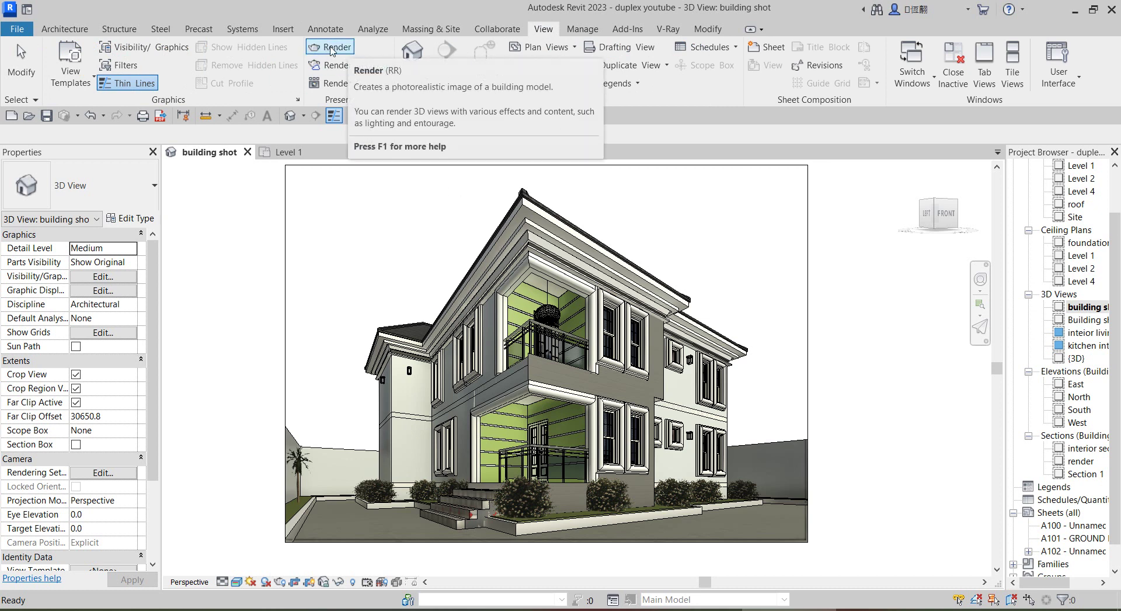
{"action": "left_click", "coordinate": [331, 49]}
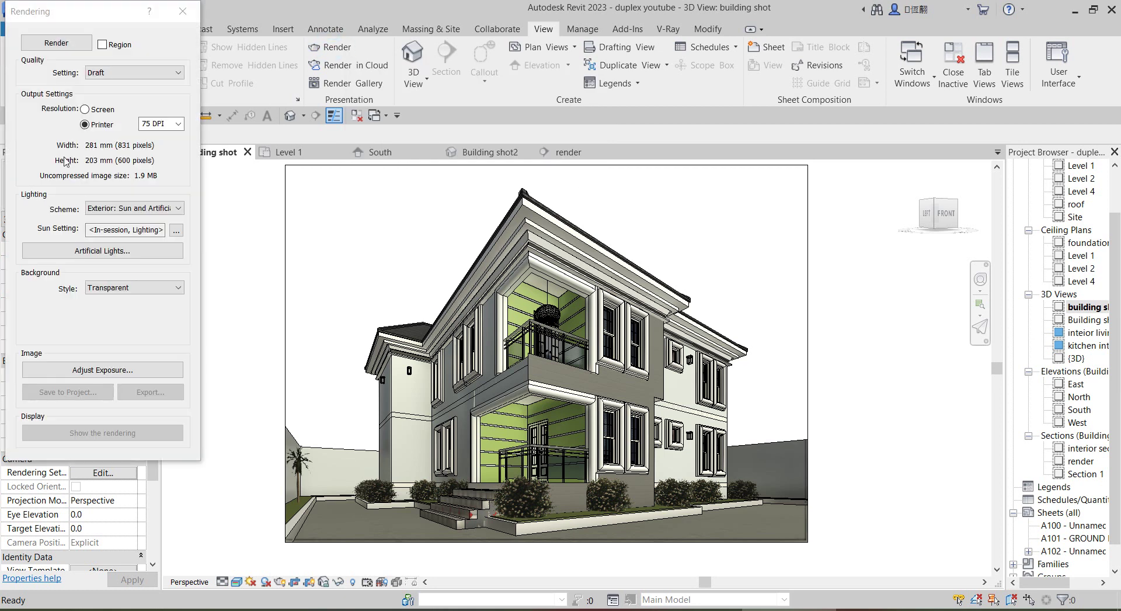
{"action": "left_click", "coordinate": [183, 11]}
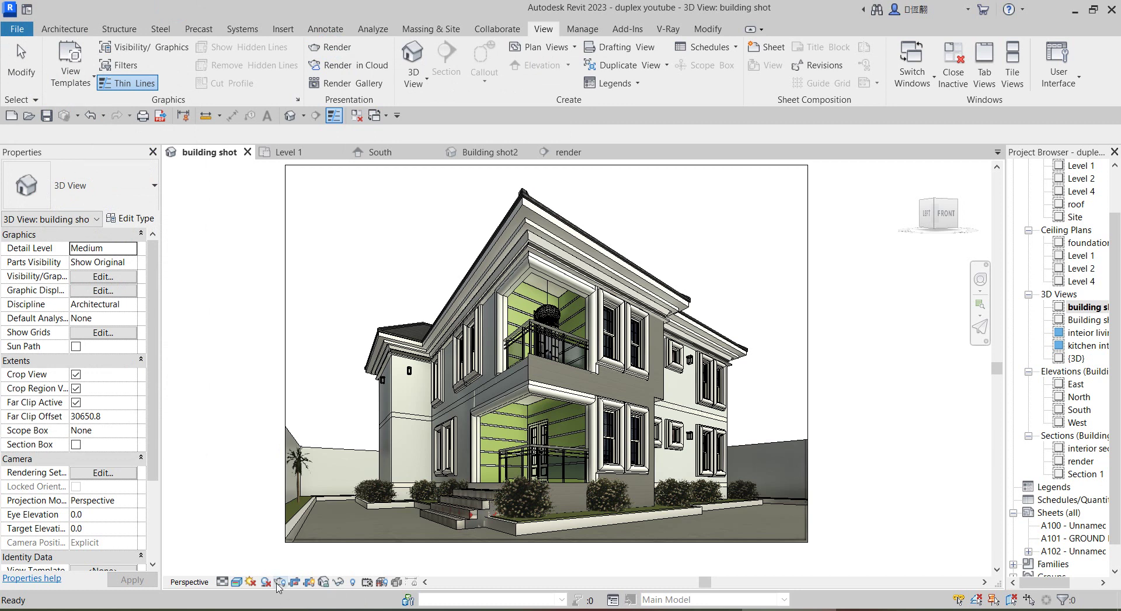
Reopen the Rendering dialog from the view control bar, showing Draft quality at 75 DPI
{"action": "left_click", "coordinate": [281, 582]}
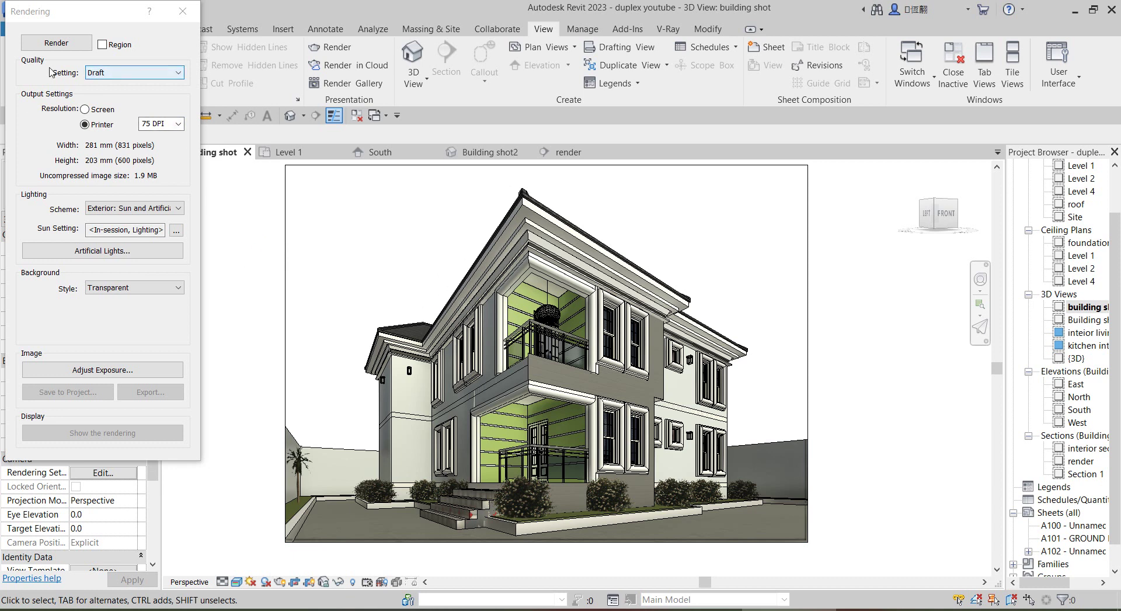
Keep Draft quality and enable Region rendering, reducing output to 498 × 360 pixels
{"action": "left_click", "coordinate": [178, 74]}
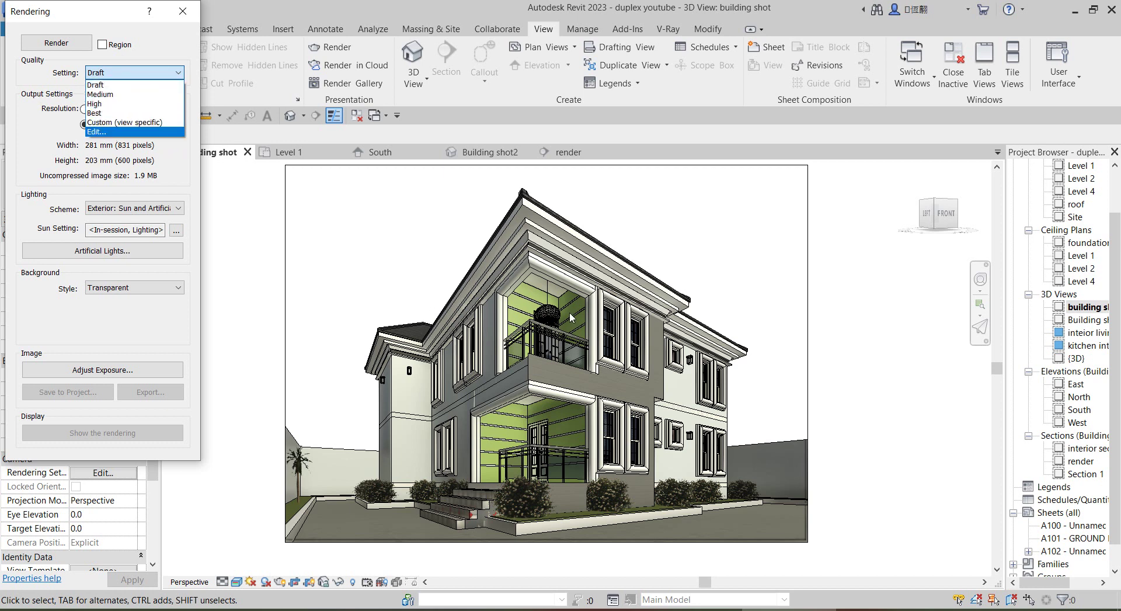
{"action": "left_click", "coordinate": [248, 239]}
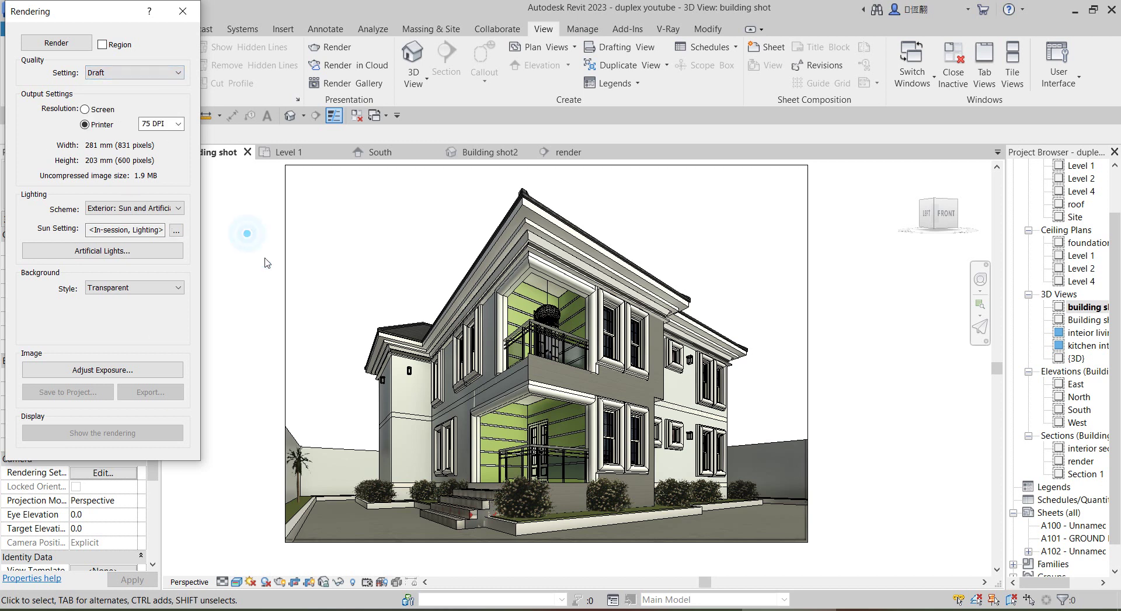
{"action": "left_click", "coordinate": [103, 45]}
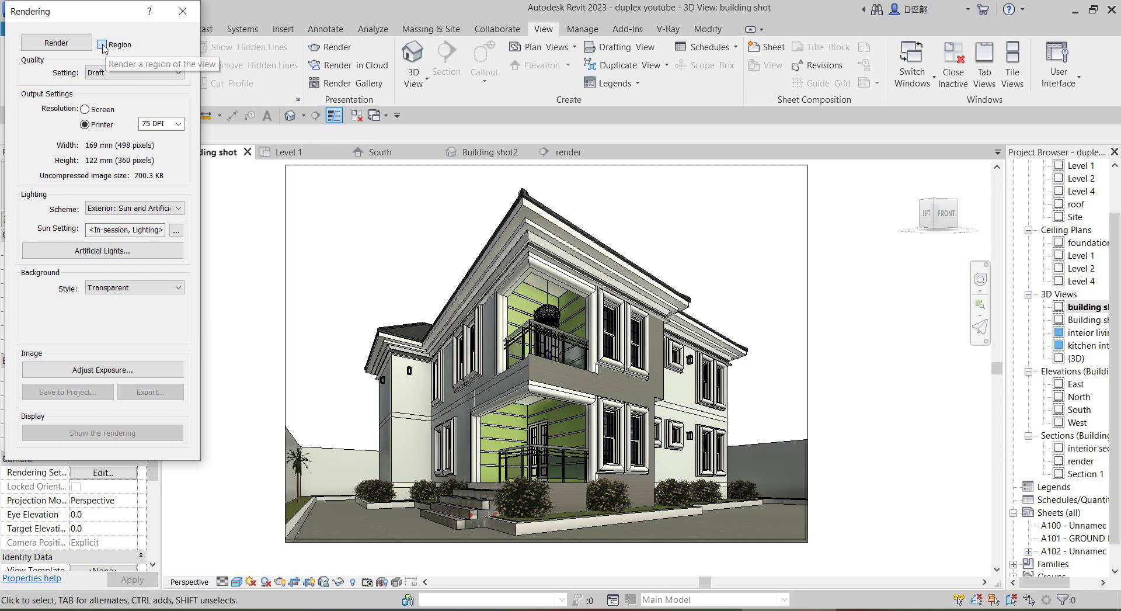
Resize the red render region around the upper balcony, down to 152 × 88 pixels
{"action": "left_click", "coordinate": [649, 244]}
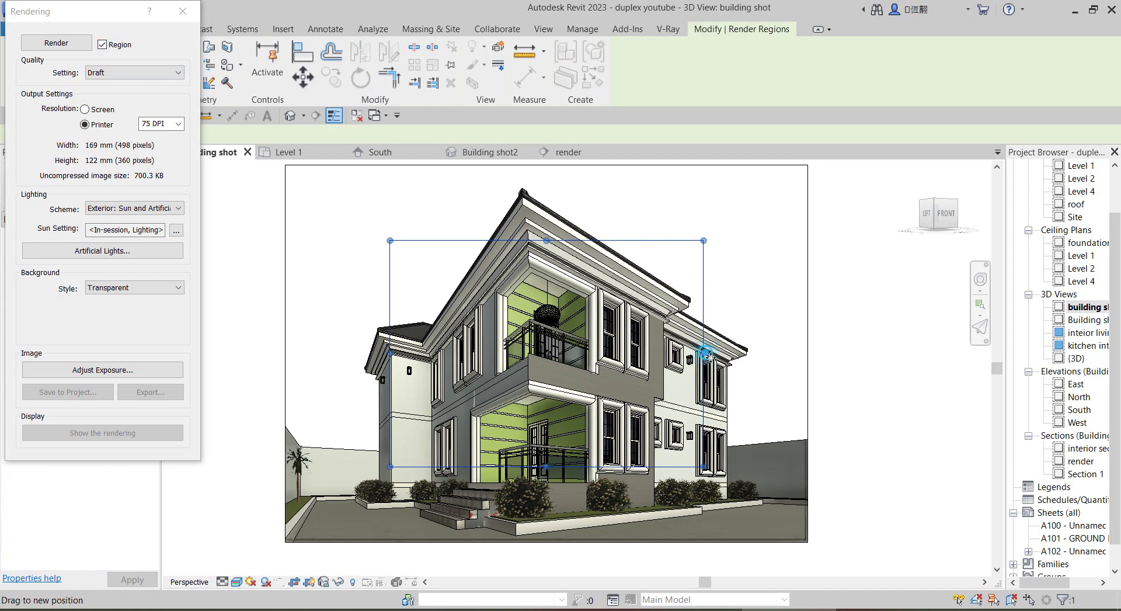
{"action": "left_click_drag", "start_coordinate": [704, 353], "coordinate": [565, 354]}
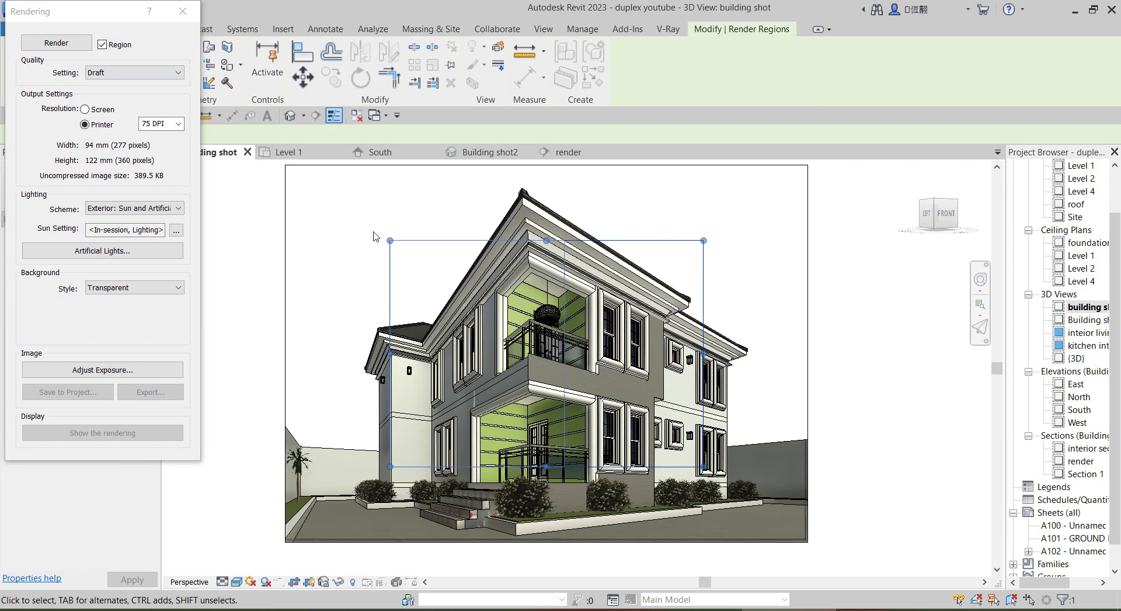
{"action": "left_click_drag", "start_coordinate": [391, 240], "coordinate": [470, 328]}
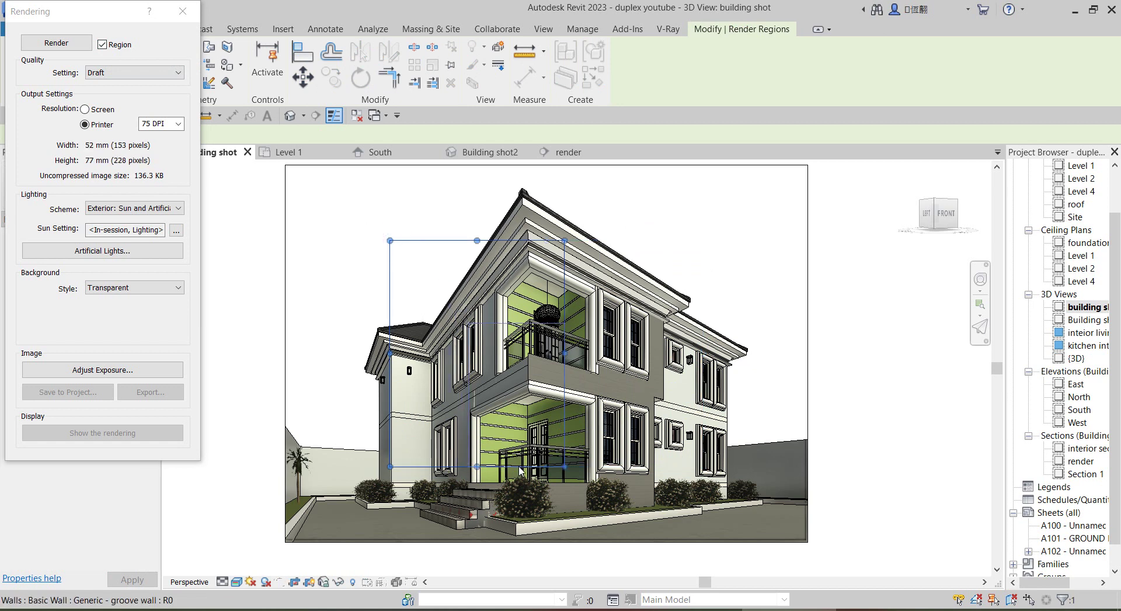
{"action": "left_click_drag", "start_coordinate": [390, 240], "coordinate": [470, 323]}
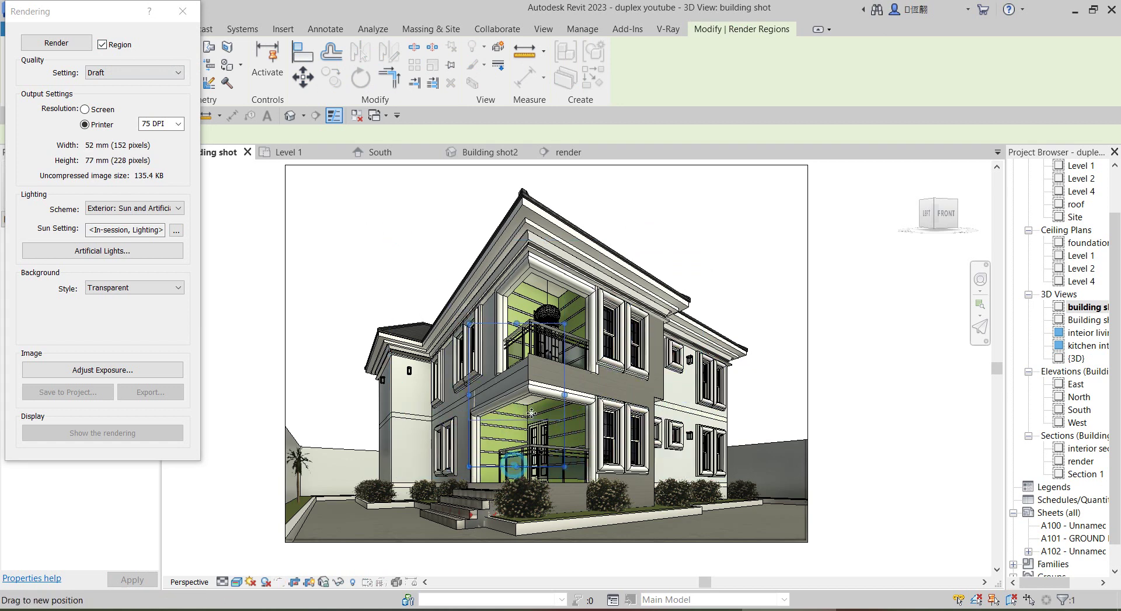
{"action": "left_click_drag", "start_coordinate": [531, 407], "coordinate": [546, 383]}
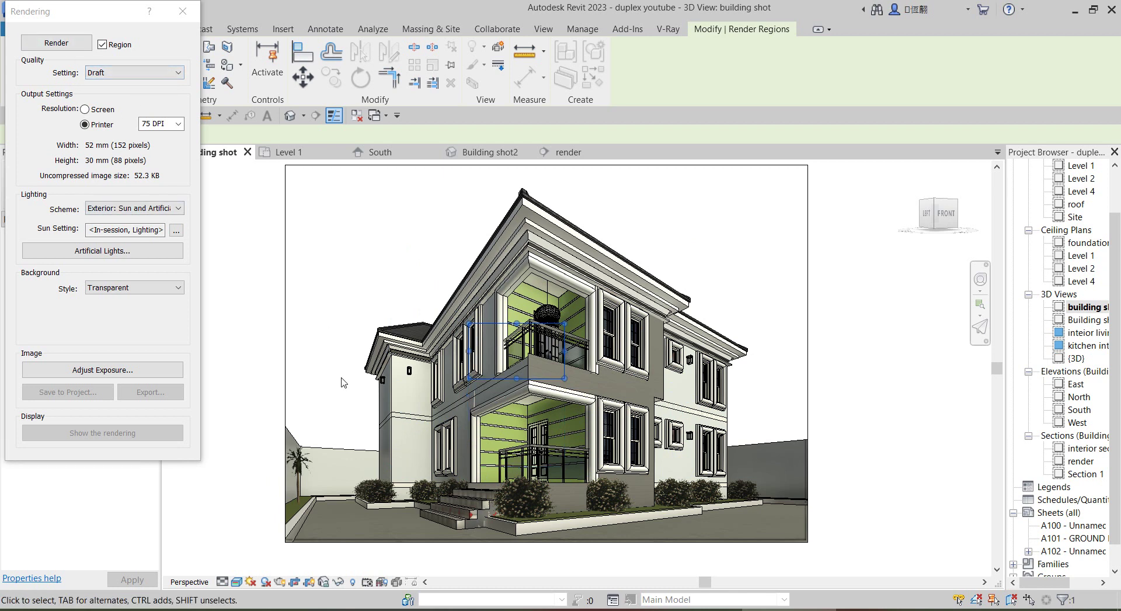
Render the balcony region at Draft quality and zoom in on the result
{"action": "left_click", "coordinate": [56, 46]}
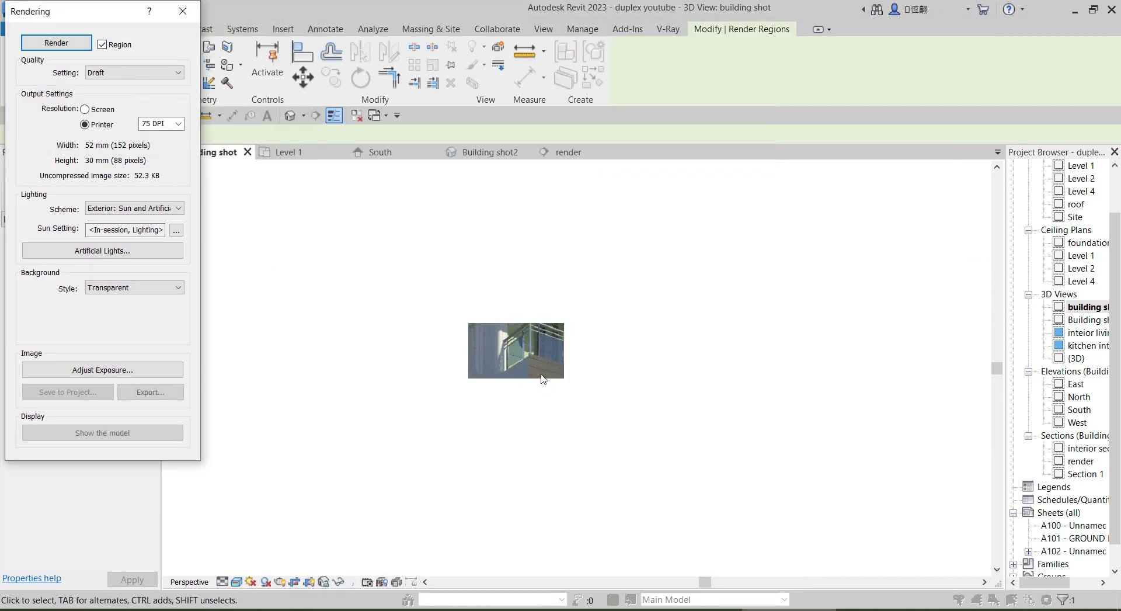
{"action": "scroll", "coordinate": [531, 360], "scroll_direction": "up", "scroll_amount": 5}
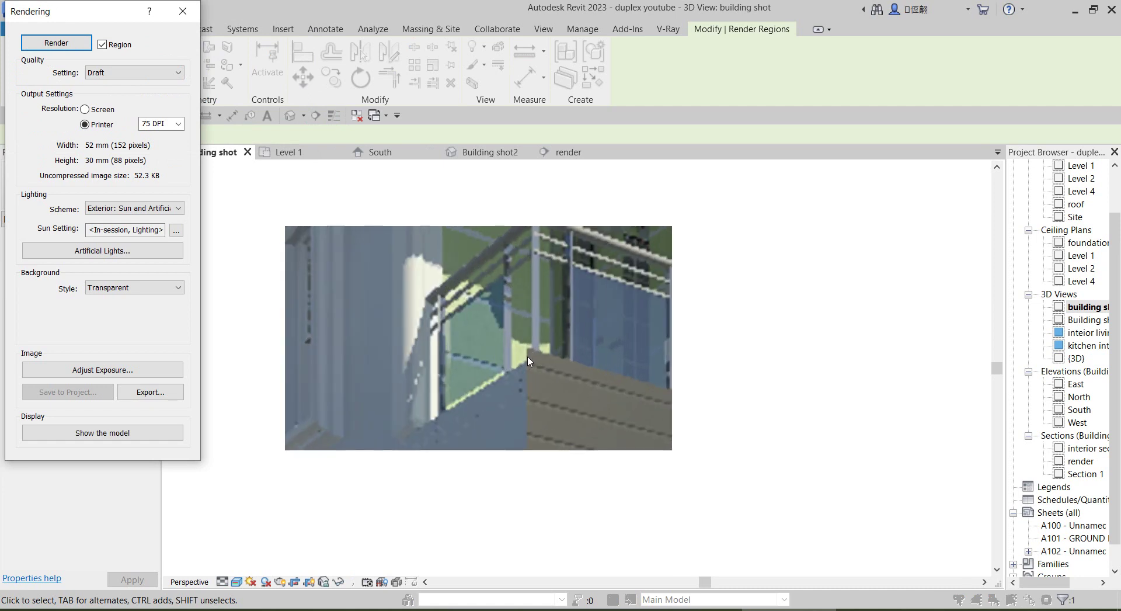
Re-render the balcony region at High quality and 150 DPI, giving 304 × 176 pixels
{"action": "left_click", "coordinate": [175, 73]}
{"action": "left_click", "coordinate": [115, 103]}
{"action": "left_click", "coordinate": [178, 124]}
{"action": "left_click", "coordinate": [161, 147]}
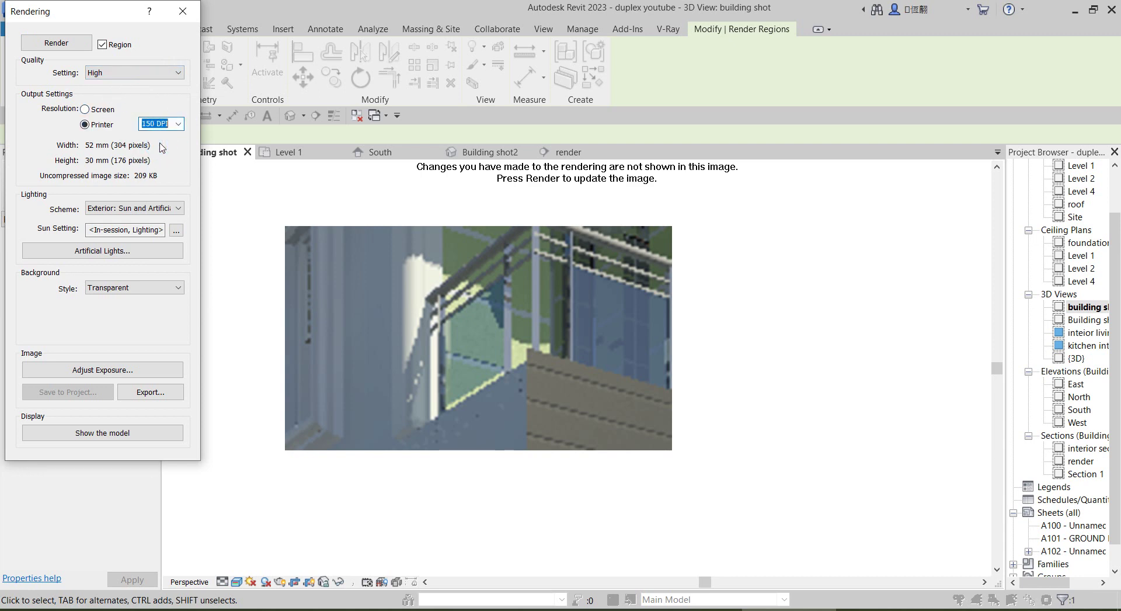
{"action": "left_click", "coordinate": [67, 43]}
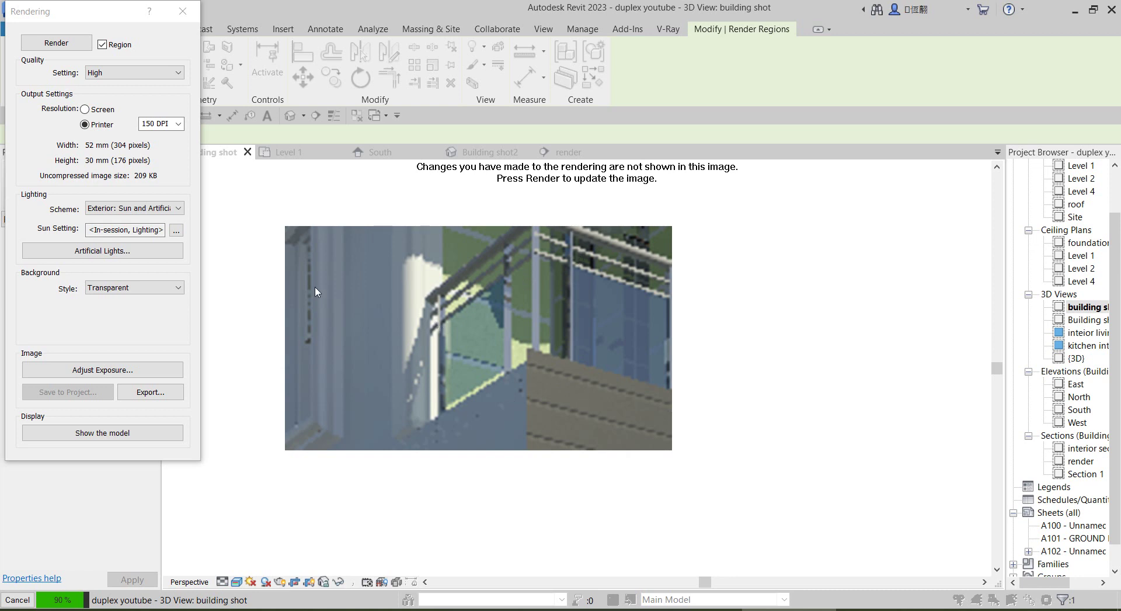
{"action": "key", "text": "Return"}
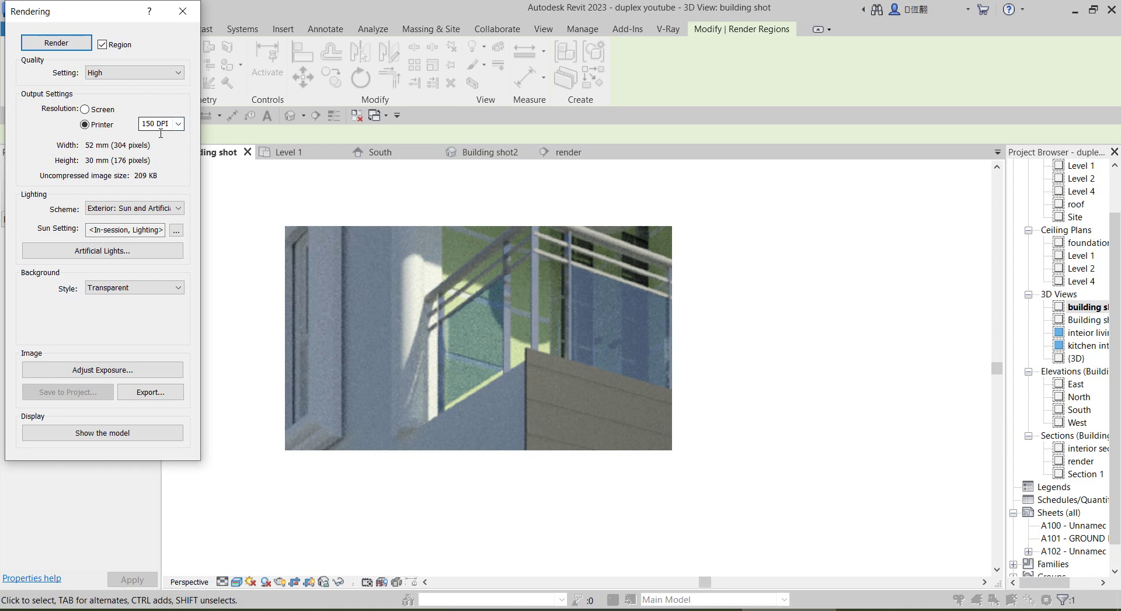
Set printer resolution to 300 DPI and toggle Region, making output 3323 × 2400 pixels
{"action": "left_click", "coordinate": [179, 123]}
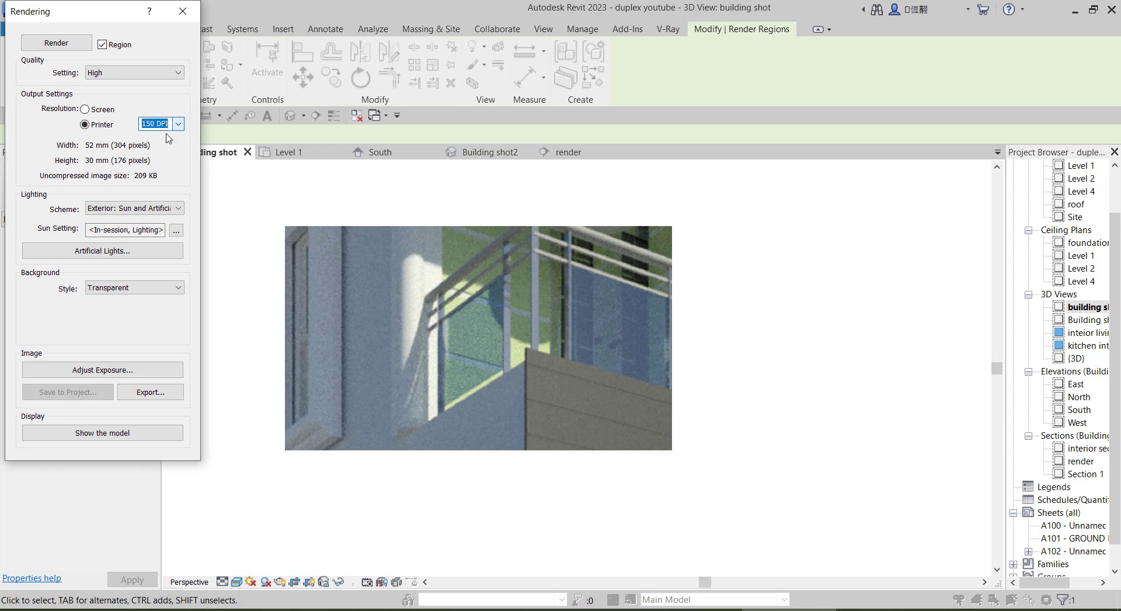
{"action": "left_click", "coordinate": [178, 123]}
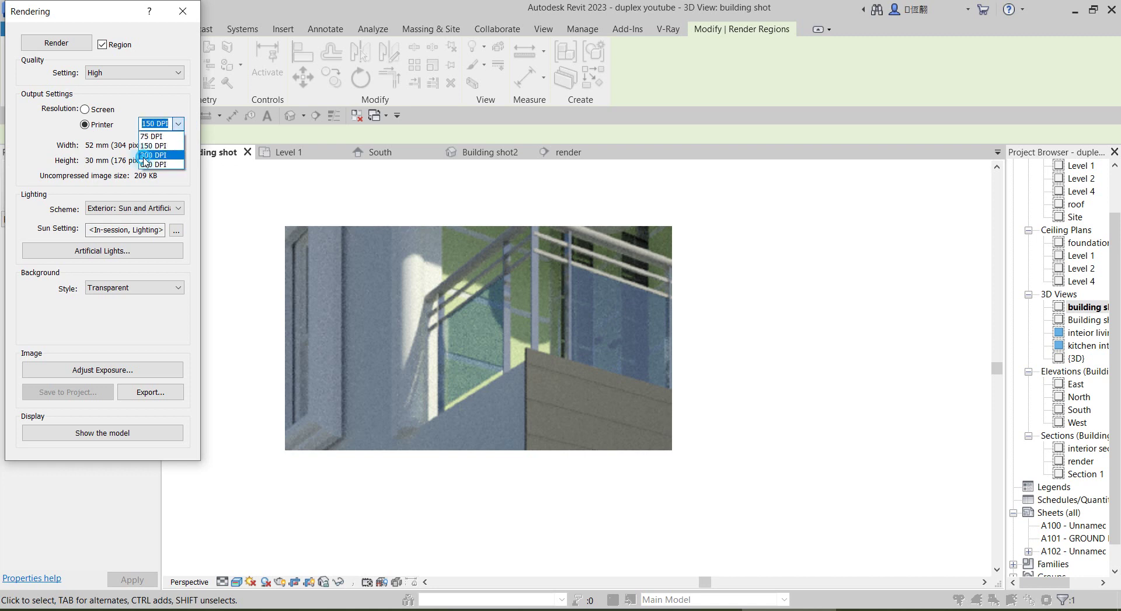
{"action": "left_click", "coordinate": [145, 155]}
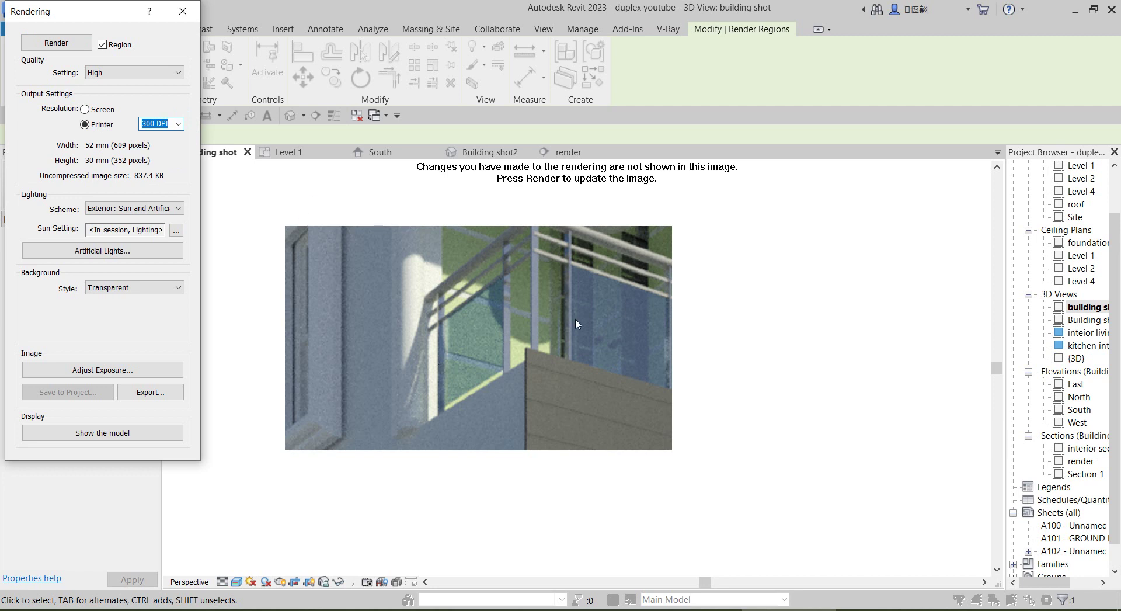
{"action": "left_click", "coordinate": [103, 45]}
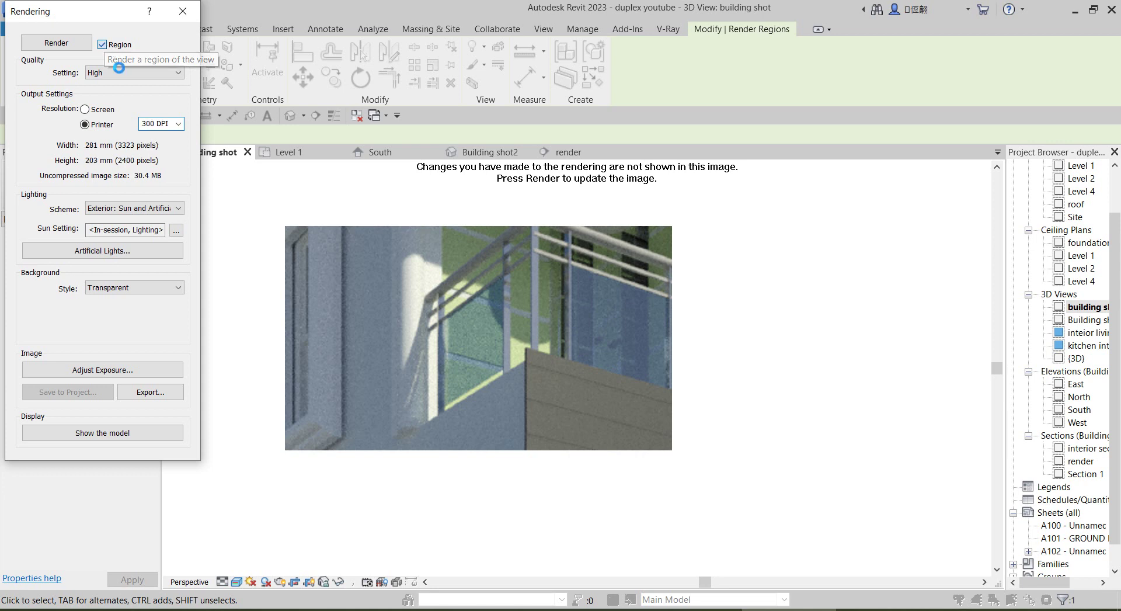
Turn off Region rendering and zoom so the whole duplex fits the crop frame
{"action": "left_click", "coordinate": [103, 45]}
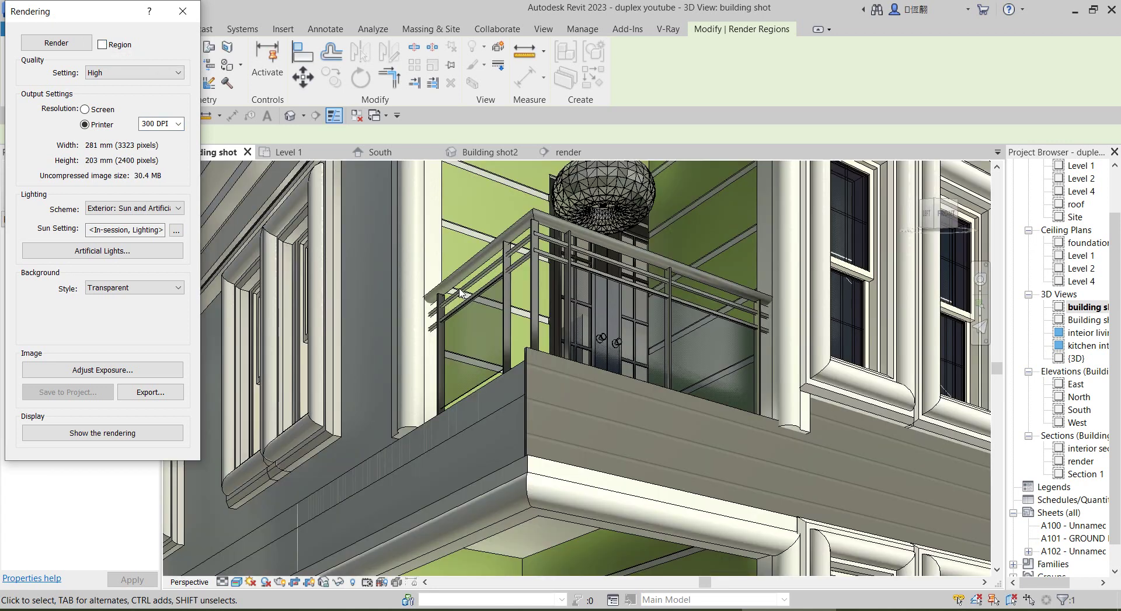
{"action": "scroll", "coordinate": [465, 428], "scroll_direction": "up", "scroll_amount": 1}
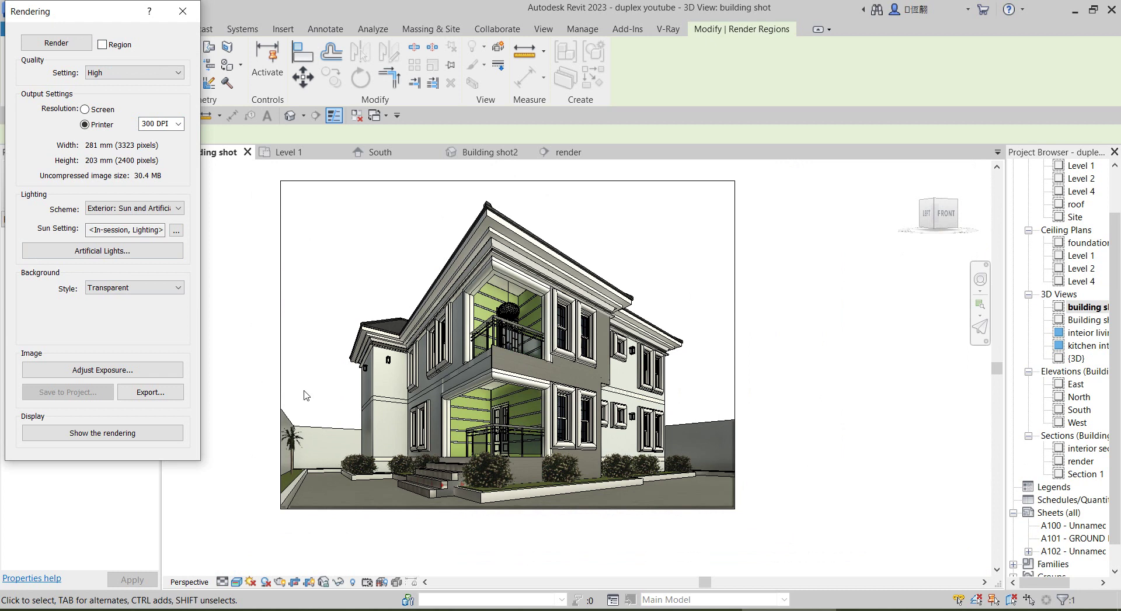
{"action": "left_click", "coordinate": [175, 288]}
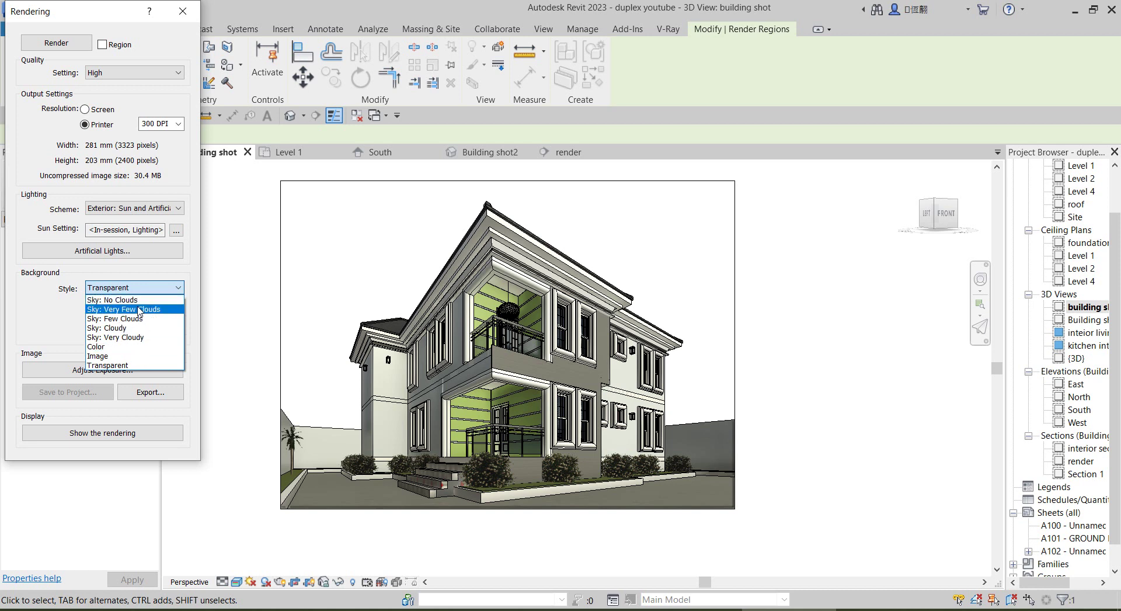
{"action": "left_click", "coordinate": [99, 347]}
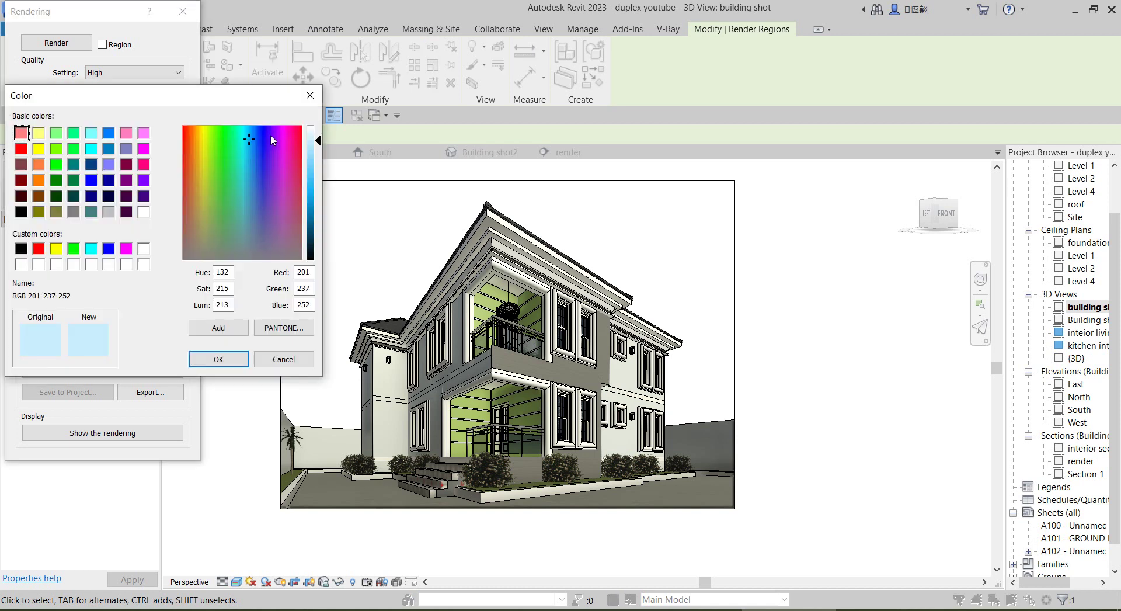
{"action": "left_click_drag", "start_coordinate": [318, 140], "coordinate": [318, 132]}
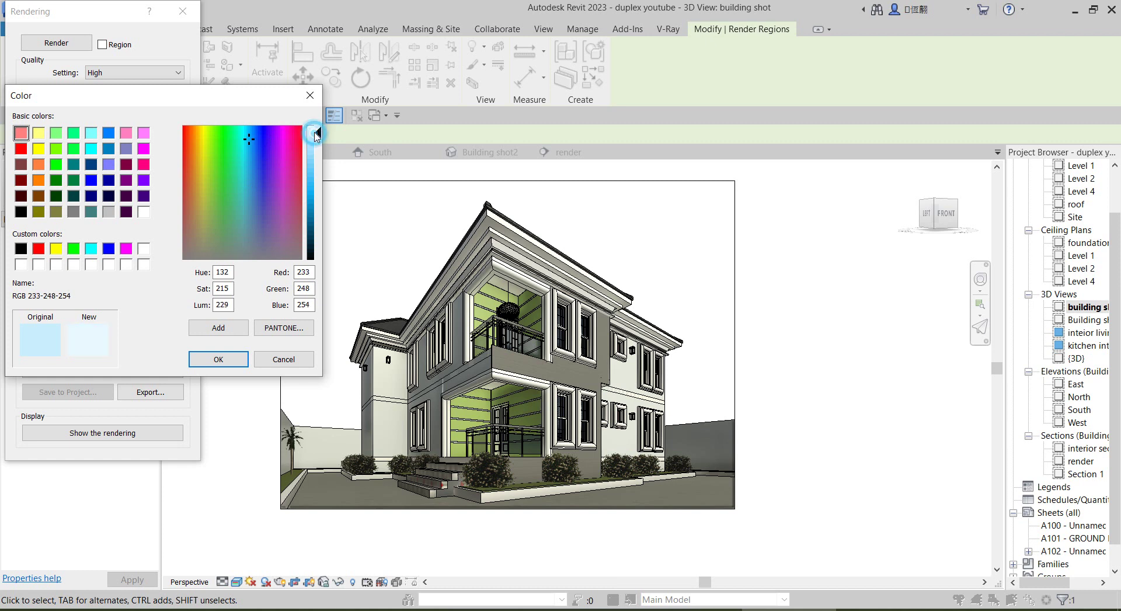
{"action": "left_click", "coordinate": [310, 95]}
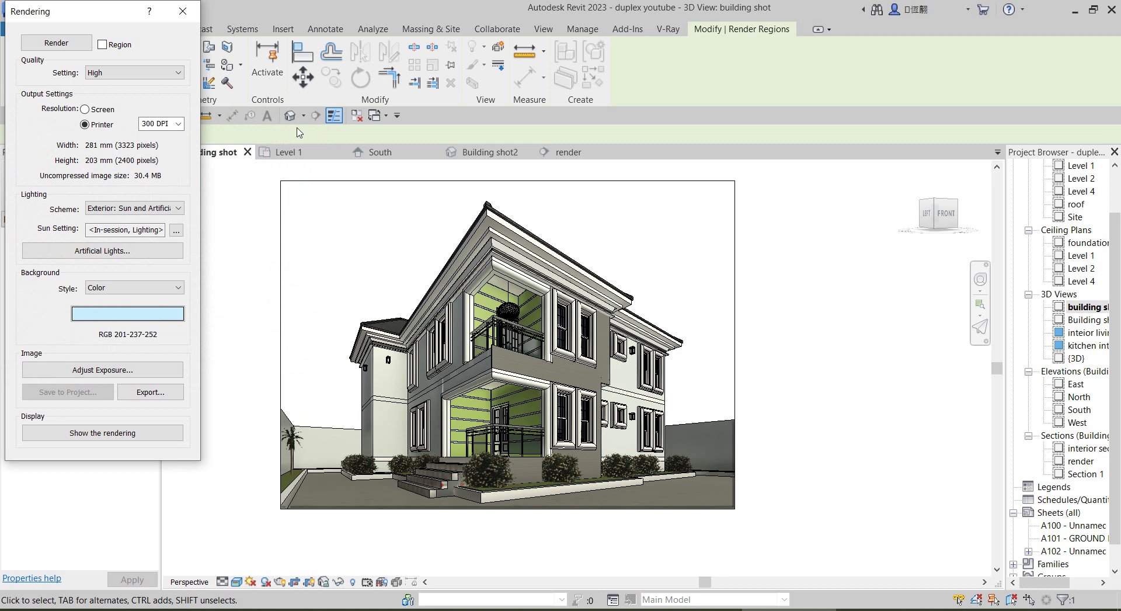
{"action": "left_click", "coordinate": [177, 287]}
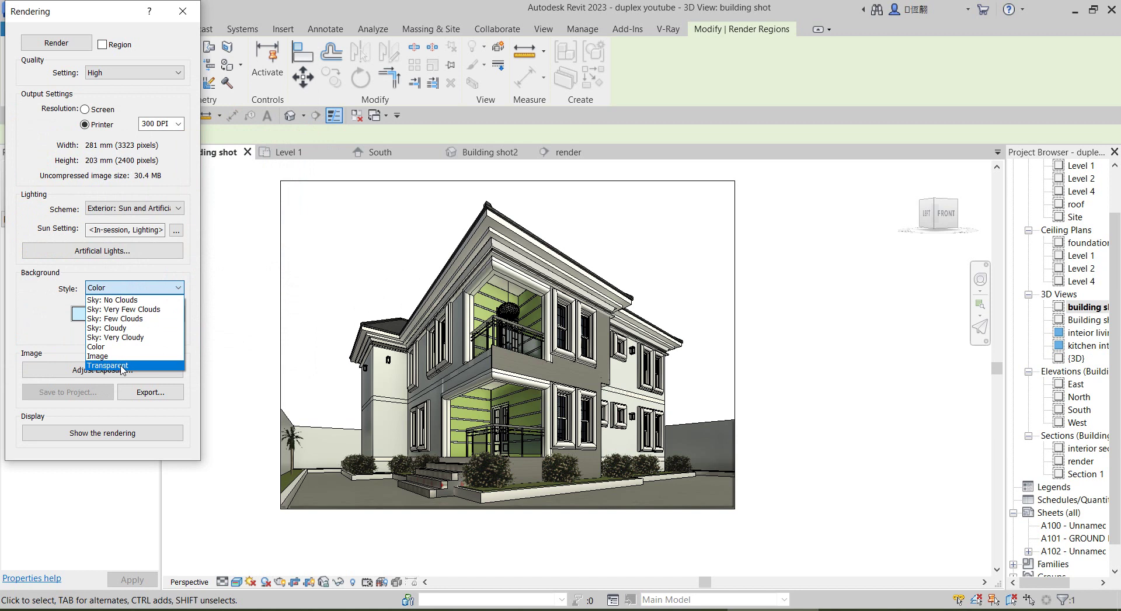
{"action": "left_click", "coordinate": [122, 366]}
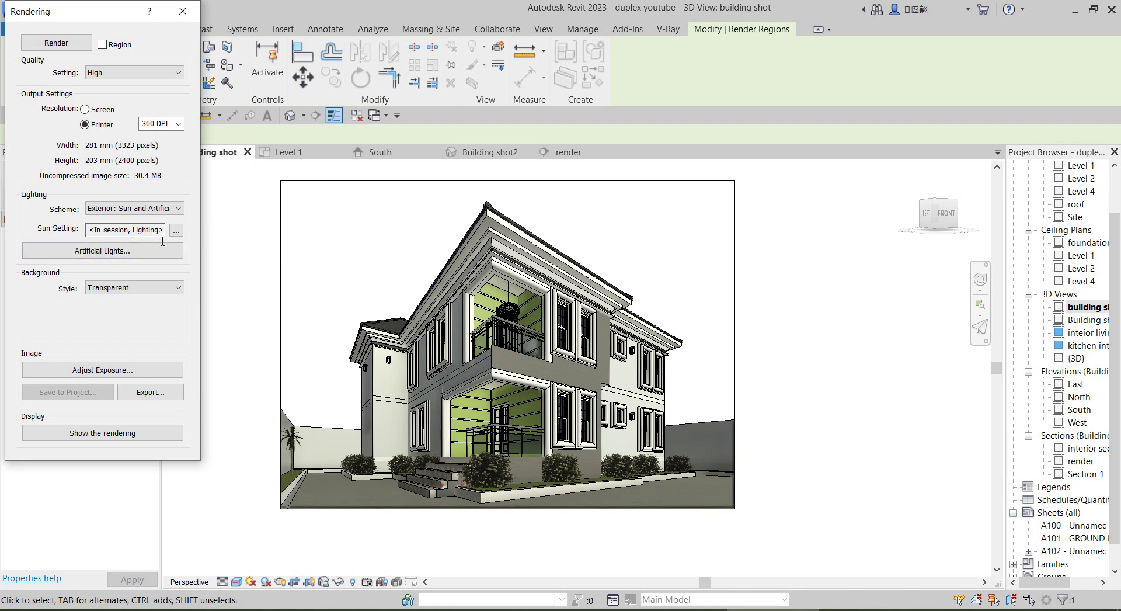
{"action": "left_click", "coordinate": [178, 208]}
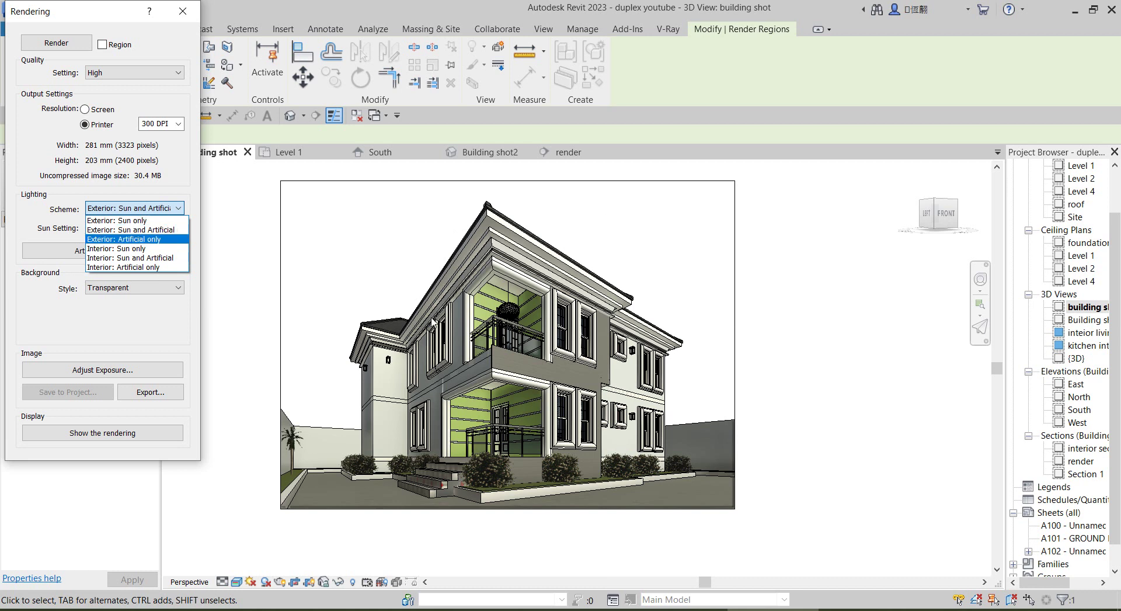
{"action": "left_click", "coordinate": [357, 304]}
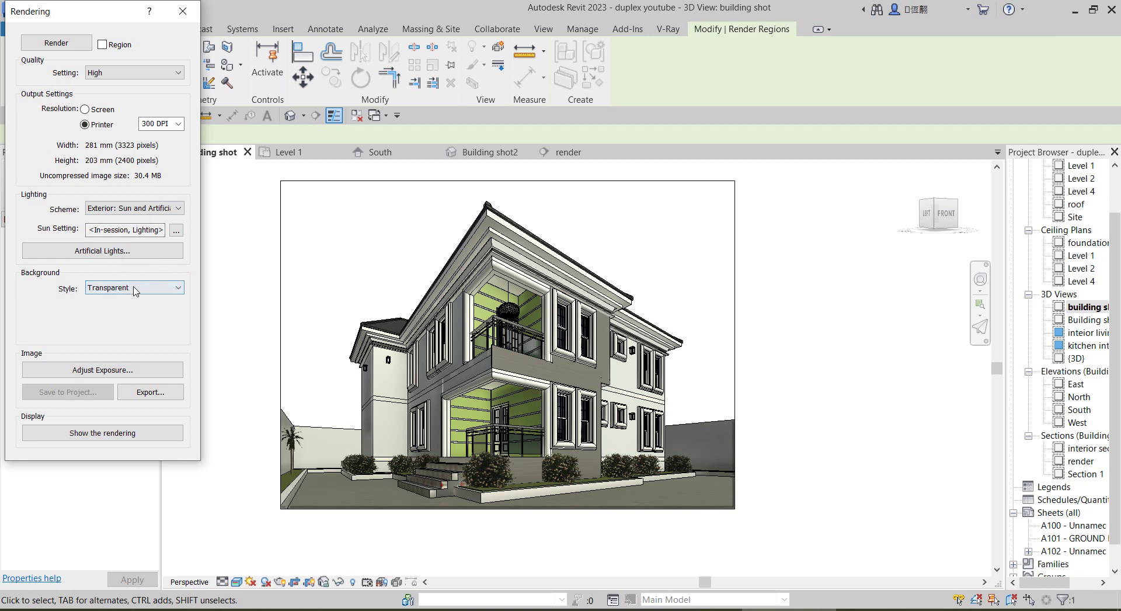
{"action": "left_click", "coordinate": [140, 255]}
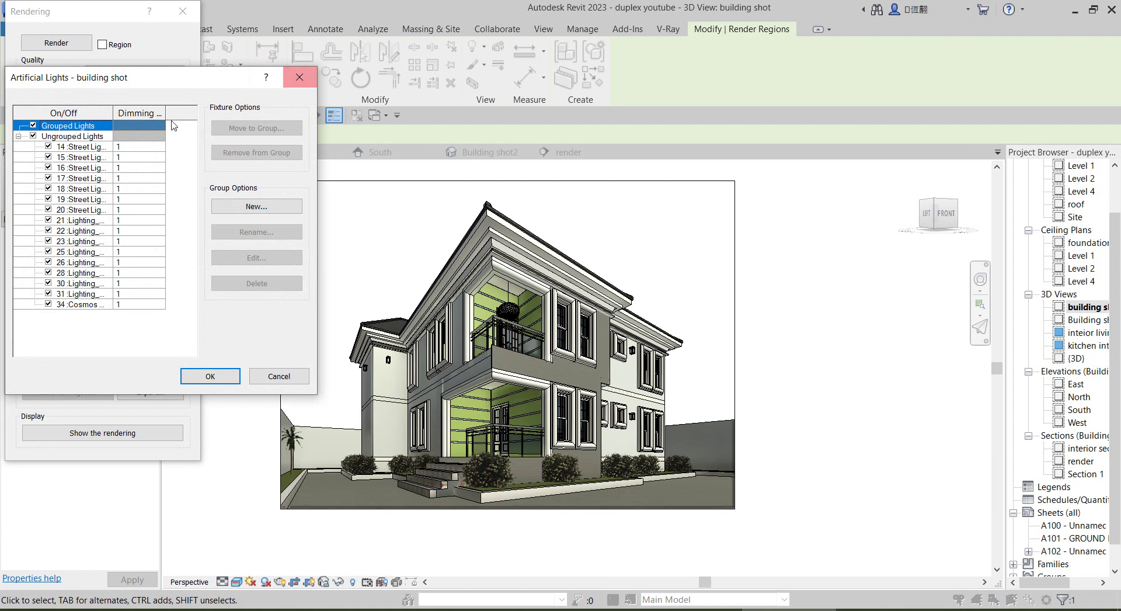
{"action": "left_click", "coordinate": [302, 79]}
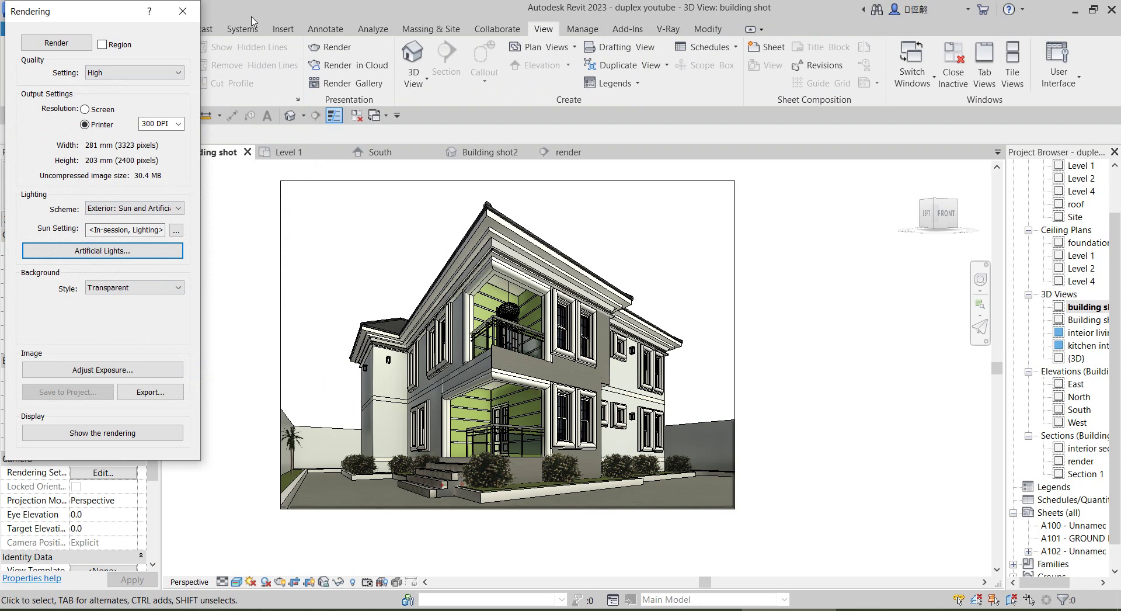
{"action": "left_click", "coordinate": [176, 231]}
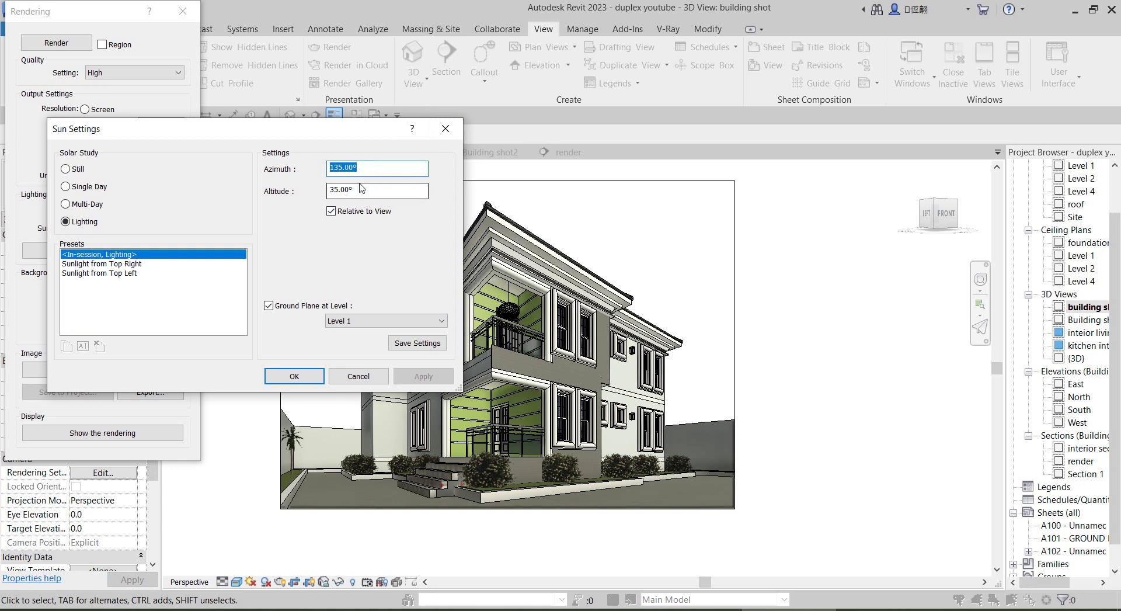
{"action": "left_click", "coordinate": [445, 128]}
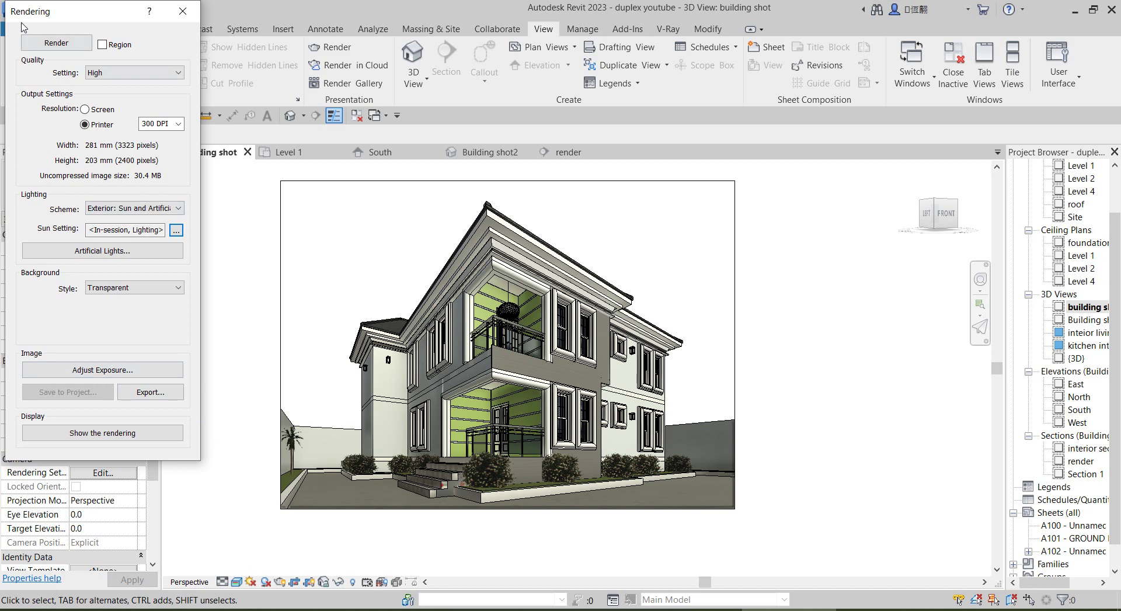
Open Section 1, then the 'render' section view holding the building shot.png image
{"action": "double_click", "coordinate": [1083, 474]}
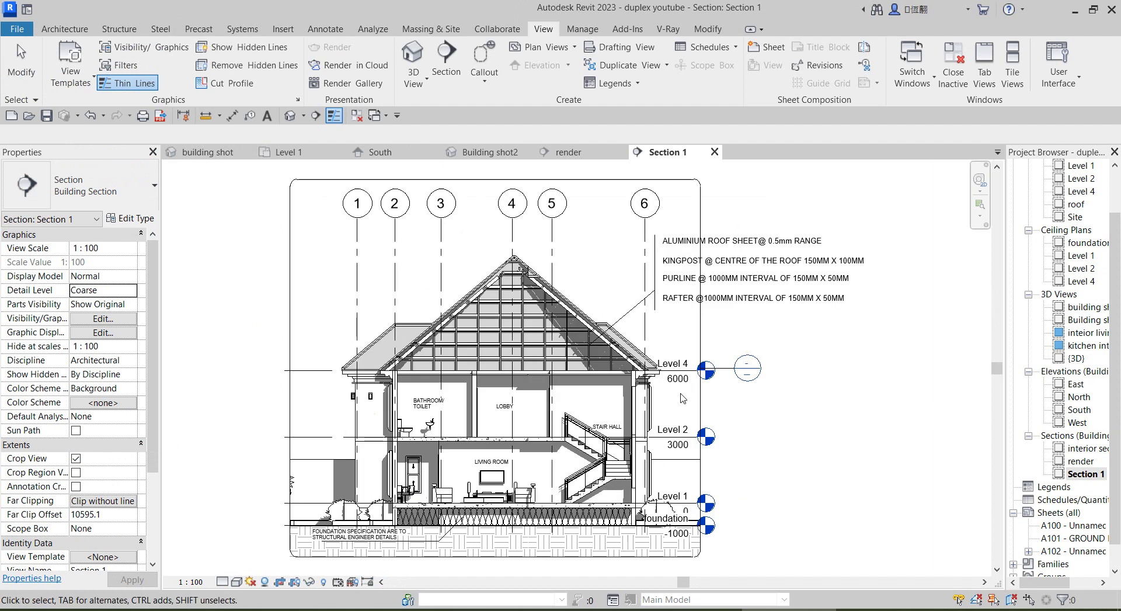
{"action": "left_click", "coordinate": [1079, 461]}
{"action": "double_click", "coordinate": [1080, 461]}
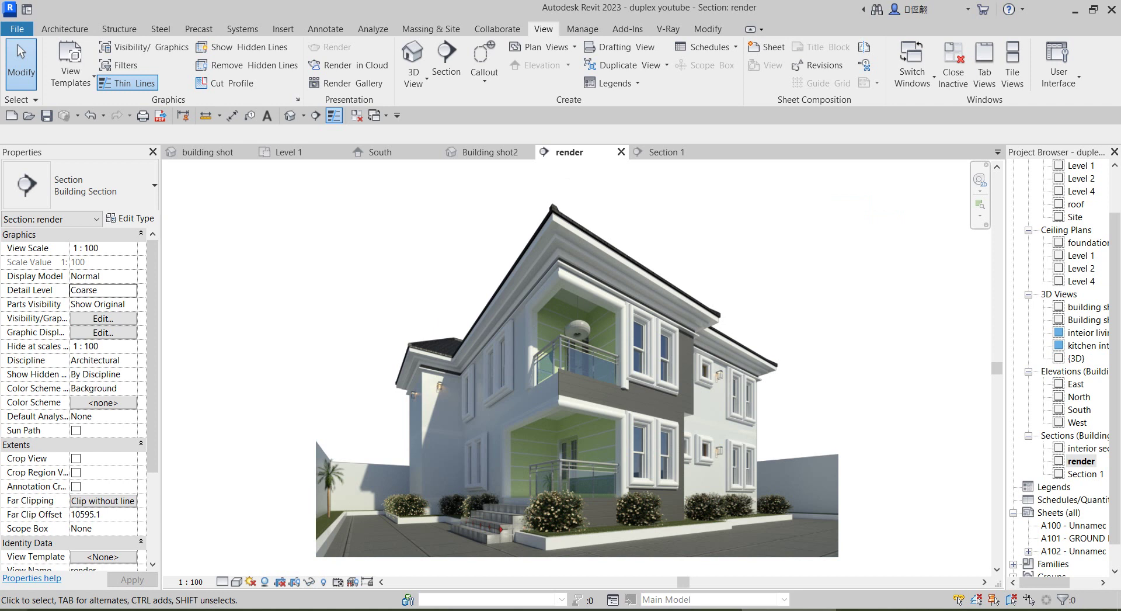
{"action": "key", "text": "super"}
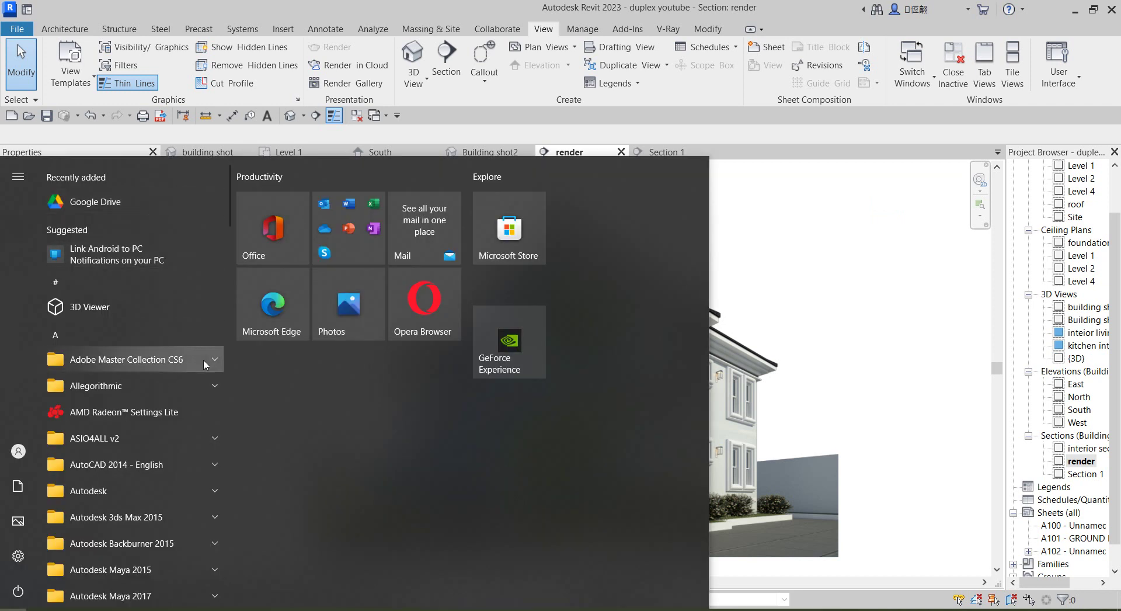
Launch Adobe Photoshop CS6 (64 Bit) from the Start menu's Adobe Master Collection CS6 folder
{"action": "left_click", "coordinate": [204, 359]}
{"action": "scroll", "coordinate": [201, 432], "scroll_direction": "down", "scroll_amount": 4}
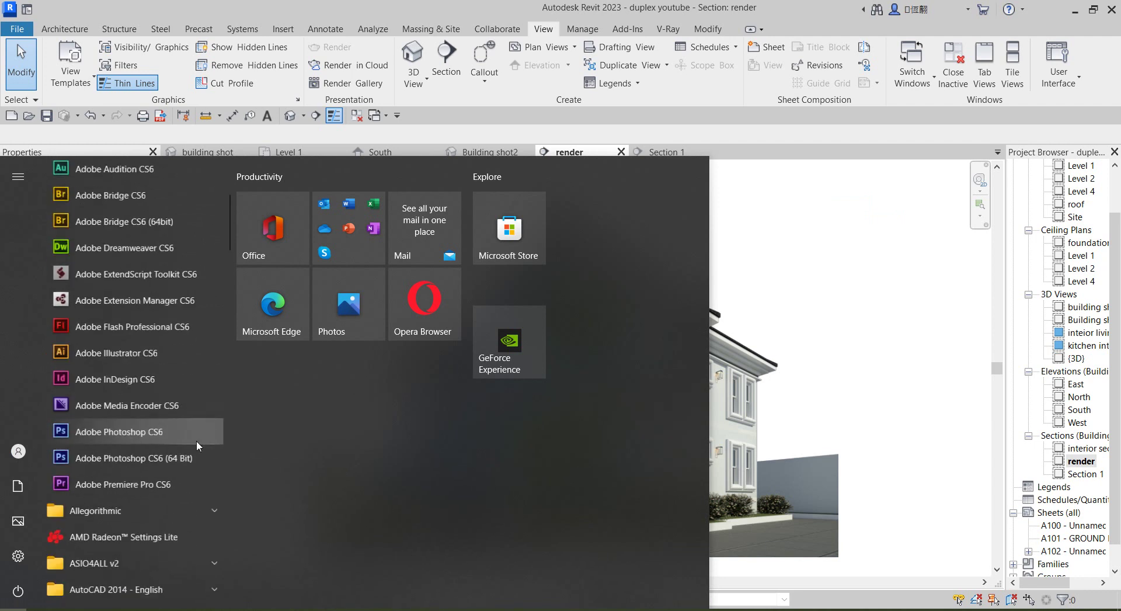
{"action": "left_click", "coordinate": [153, 437]}
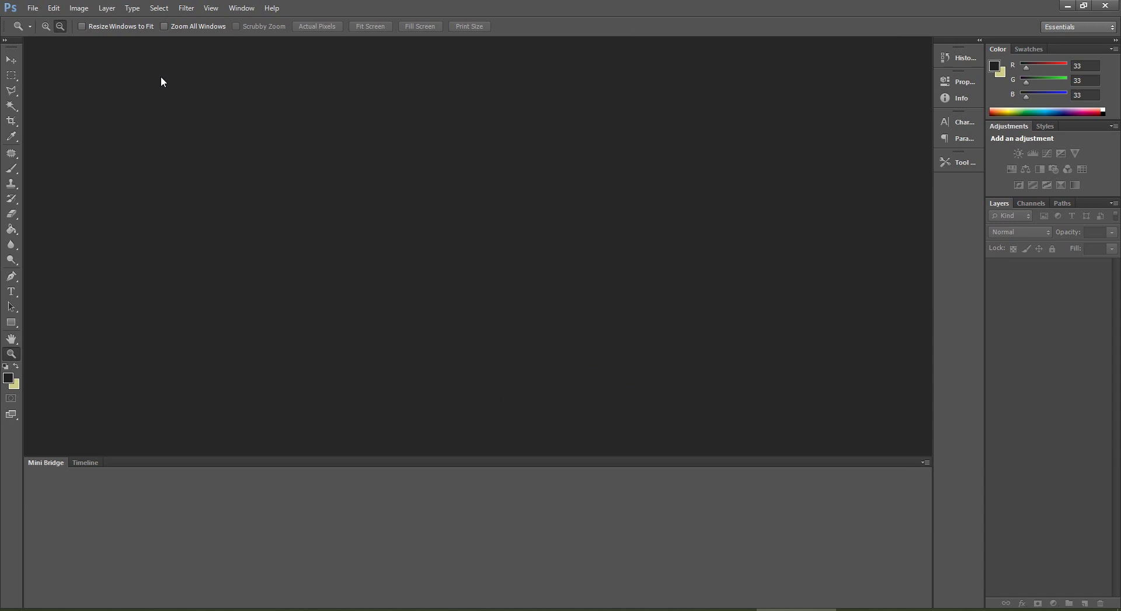
Open building shot.png from the Desktop via File > Open
{"action": "left_click", "coordinate": [31, 9]}
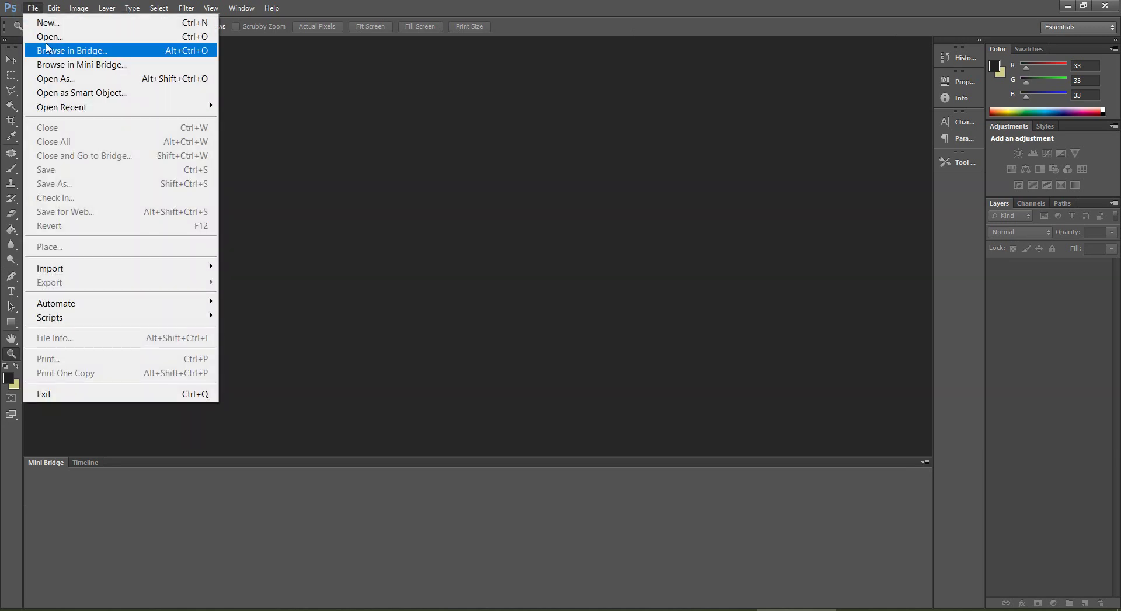
{"action": "left_click", "coordinate": [51, 37]}
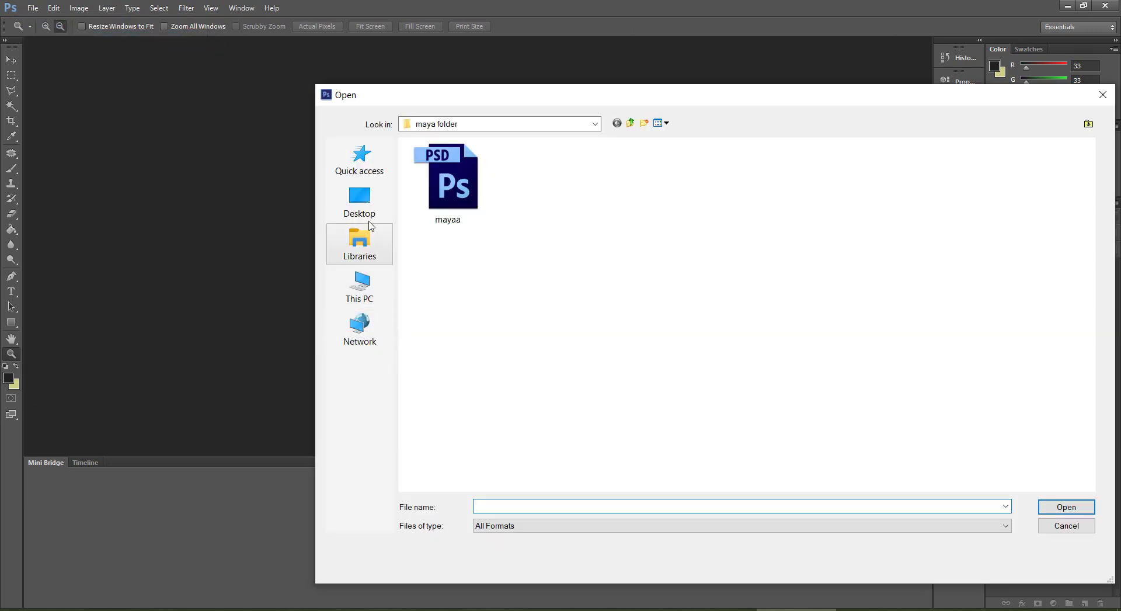
{"action": "left_click", "coordinate": [363, 207]}
{"action": "scroll", "coordinate": [769, 308], "scroll_direction": "down", "scroll_amount": 8}
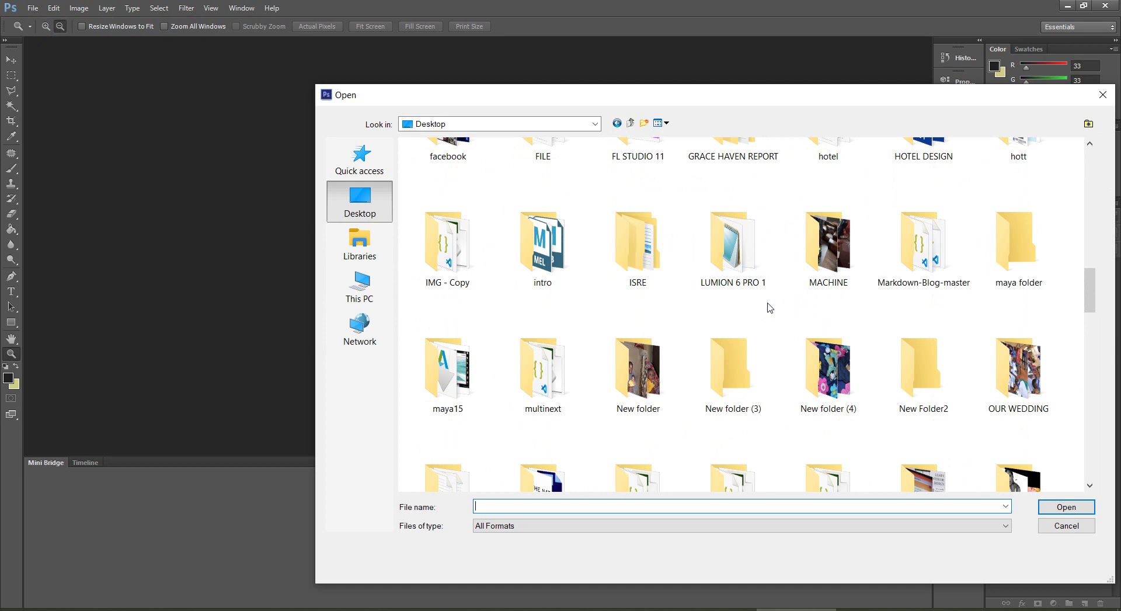
{"action": "scroll", "coordinate": [779, 376], "scroll_direction": "down", "scroll_amount": 5}
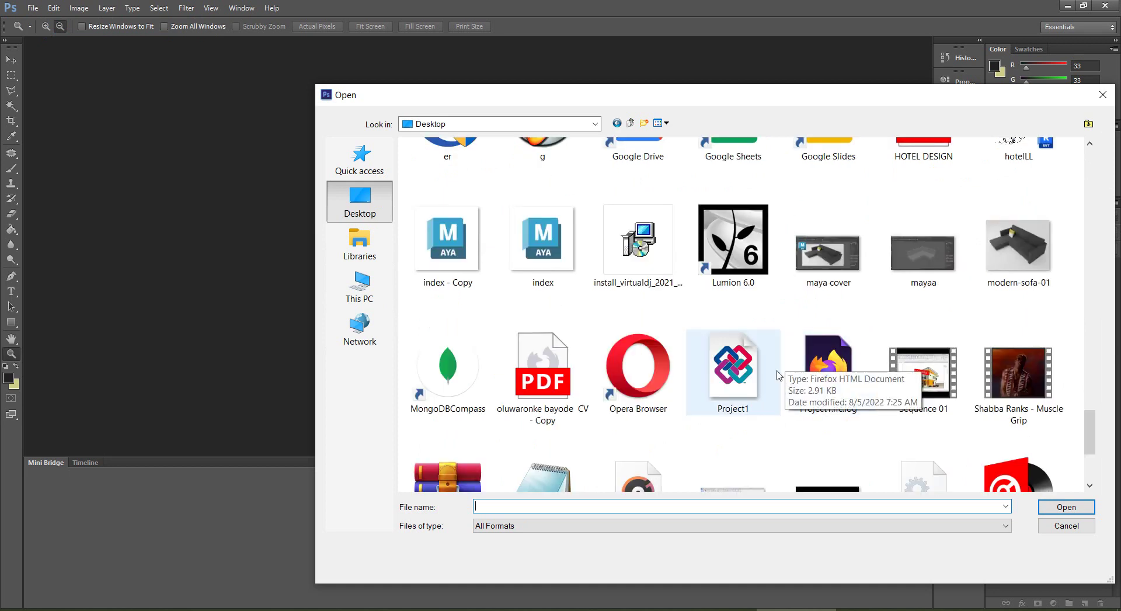
{"action": "scroll", "coordinate": [796, 408], "scroll_direction": "down", "scroll_amount": 3}
{"action": "scroll", "coordinate": [798, 411], "scroll_direction": "up", "scroll_amount": 3}
{"action": "scroll", "coordinate": [800, 411], "scroll_direction": "up", "scroll_amount": 3}
{"action": "left_click", "coordinate": [824, 218]}
{"action": "left_click", "coordinate": [1066, 507]}
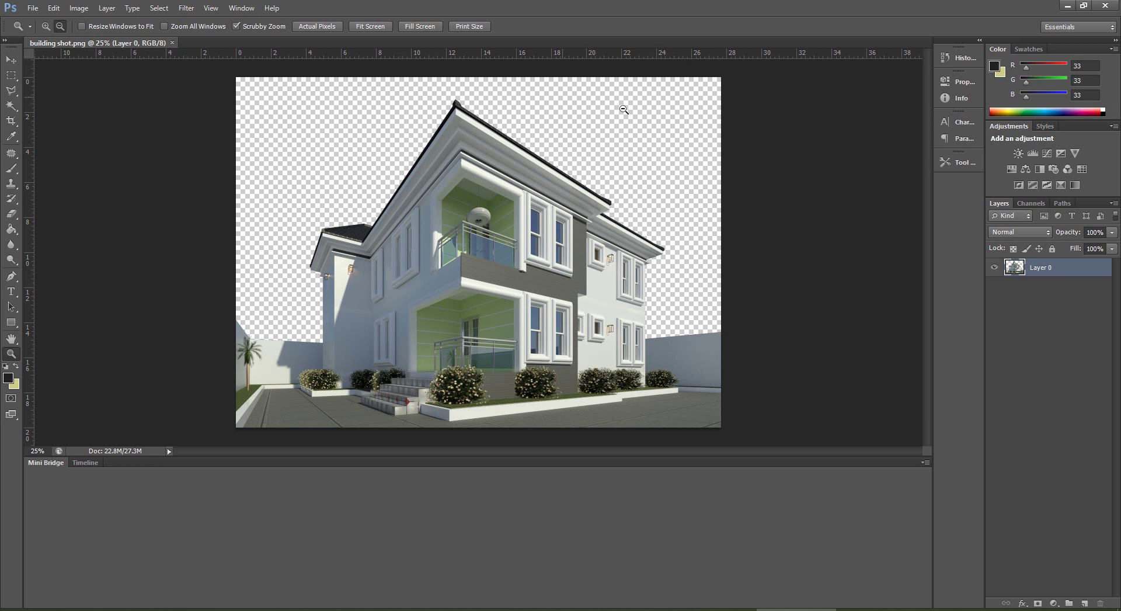
Draw a light-blue filled rectangle over the upper image and move Rectangle 1 beneath Layer 0
{"action": "left_click", "coordinate": [11, 60]}
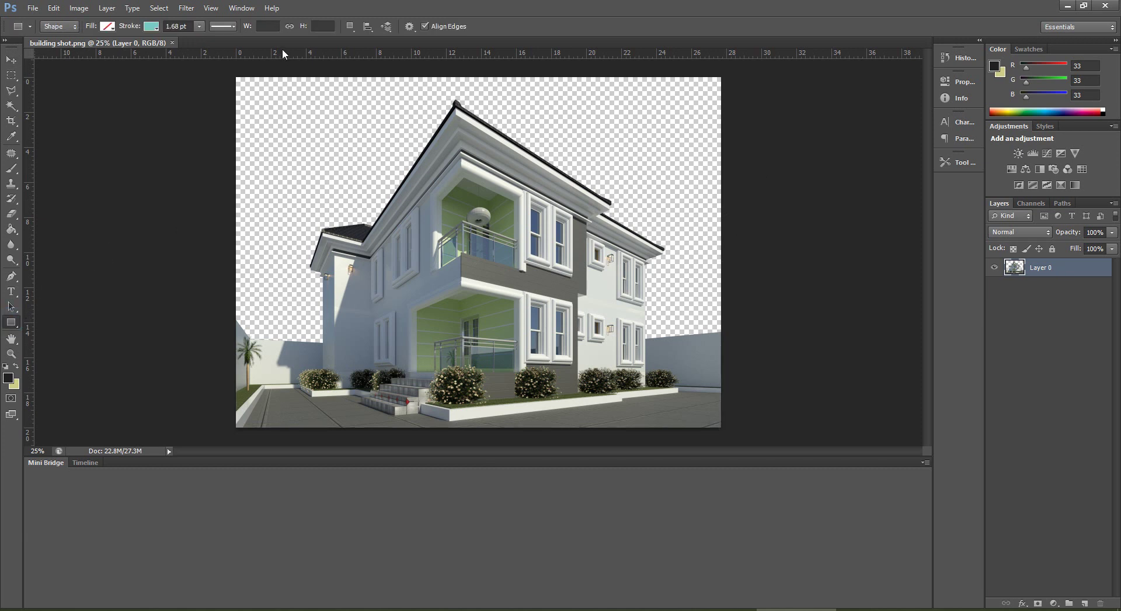
{"action": "left_click_drag", "start_coordinate": [225, 68], "coordinate": [772, 383]}
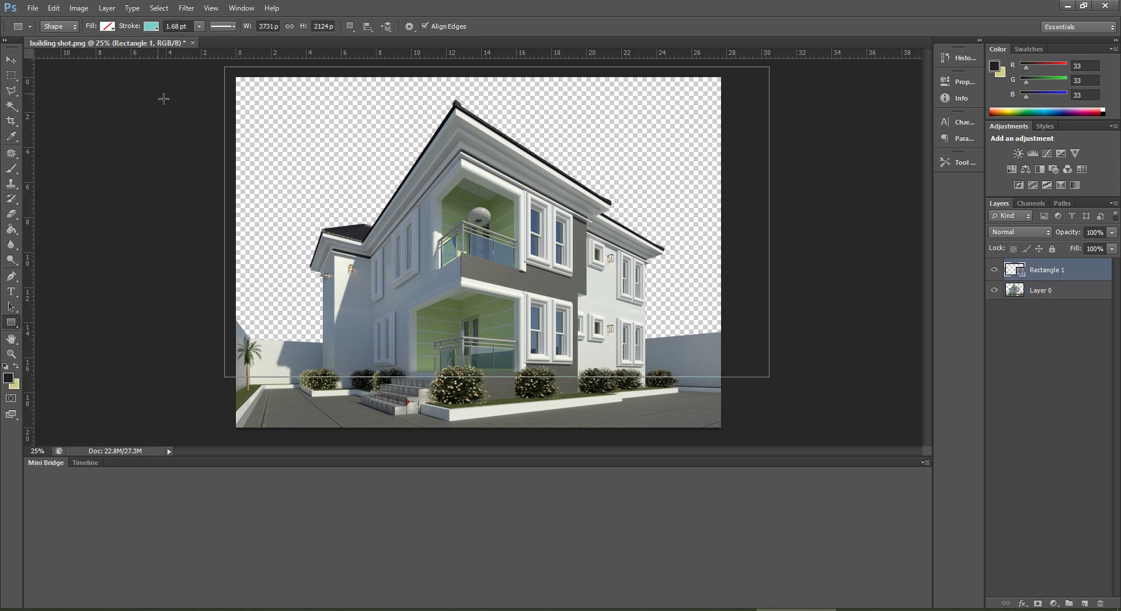
{"action": "left_click", "coordinate": [108, 26]}
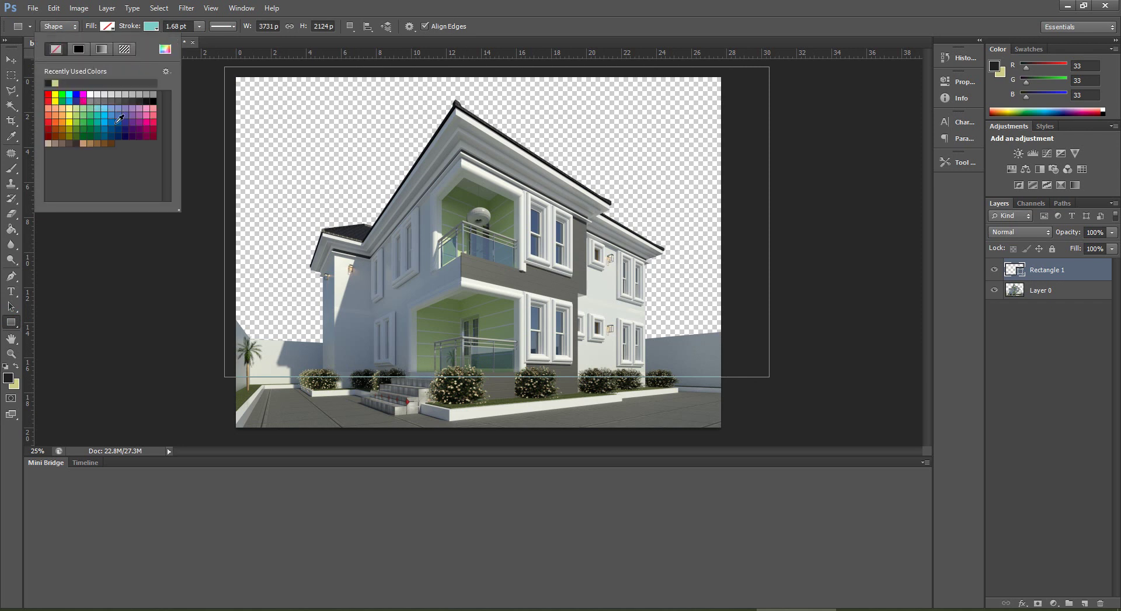
{"action": "left_click", "coordinate": [114, 109]}
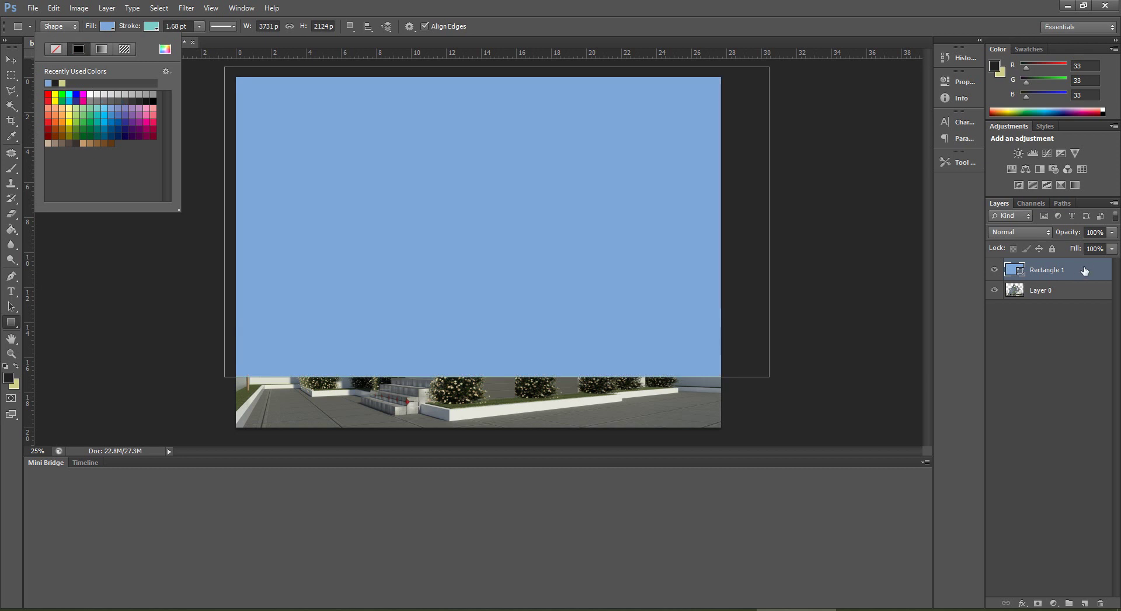
{"action": "left_click_drag", "start_coordinate": [1076, 277], "coordinate": [1060, 309]}
{"action": "key", "text": "v"}
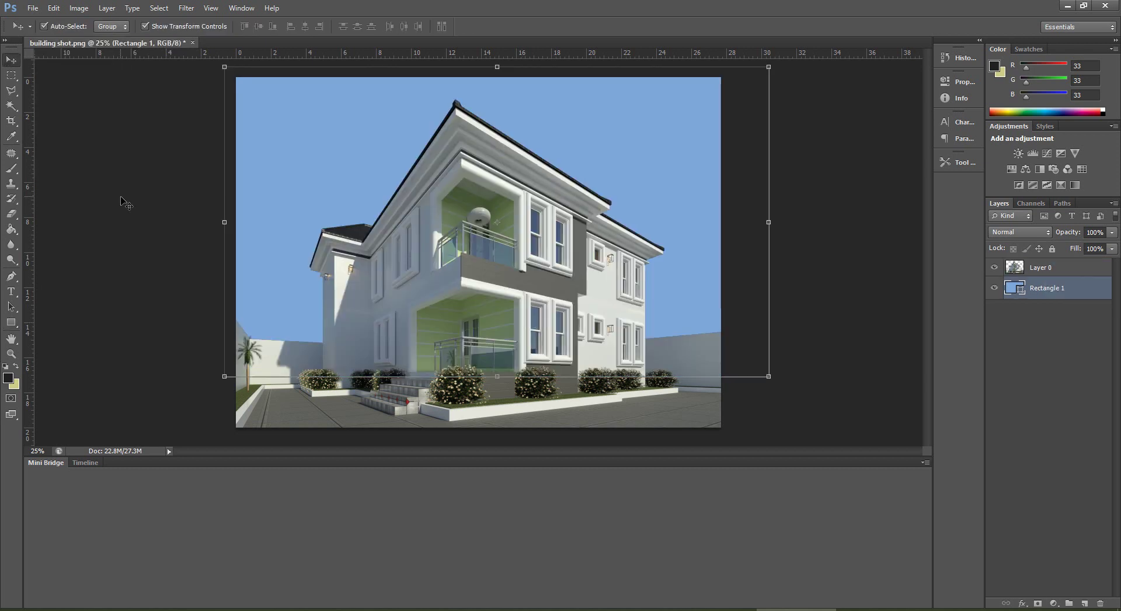
{"action": "left_click", "coordinate": [118, 193]}
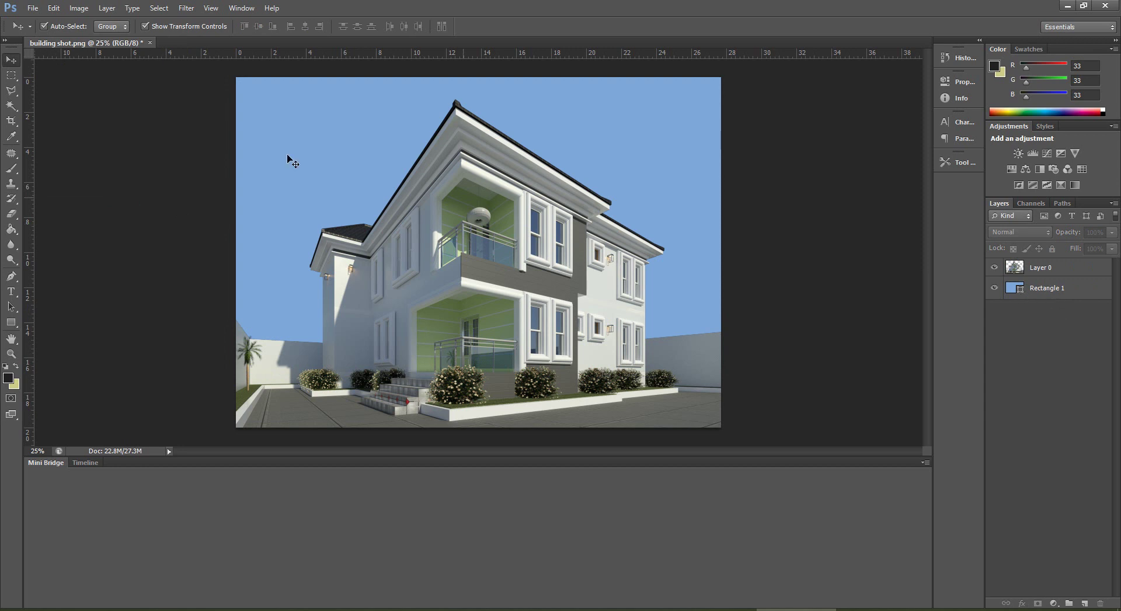
Change Rectangle 1's fill colour to #d8e5f3, then select Layer 0
{"action": "double_click", "coordinate": [1015, 288]}
{"action": "left_click_drag", "start_coordinate": [558, 474], "coordinate": [512, 444]}
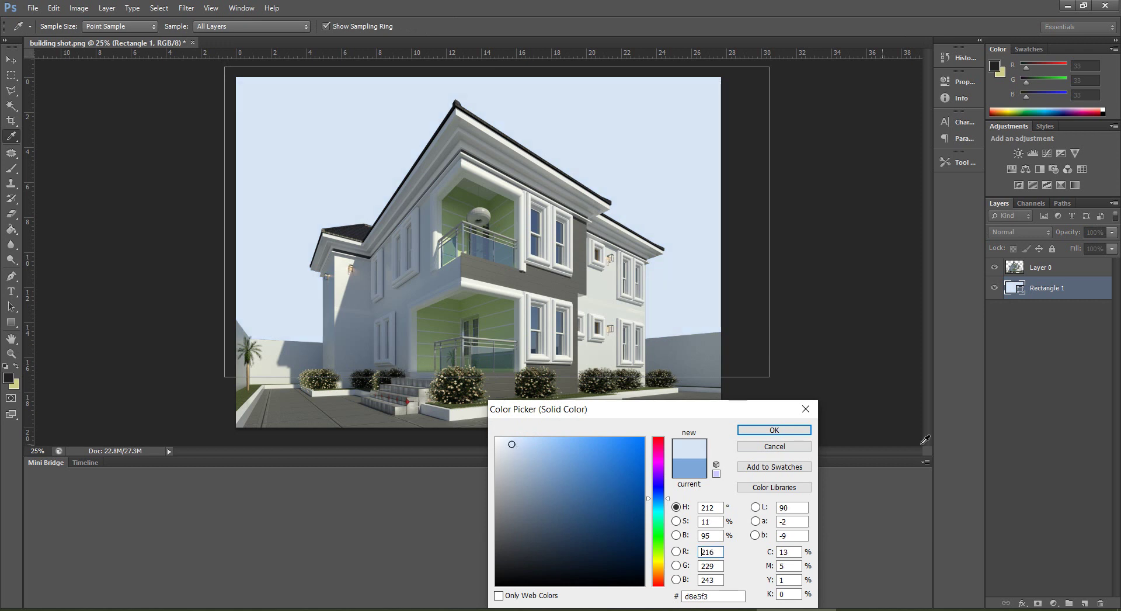
{"action": "left_click", "coordinate": [784, 433]}
{"action": "left_click", "coordinate": [816, 320]}
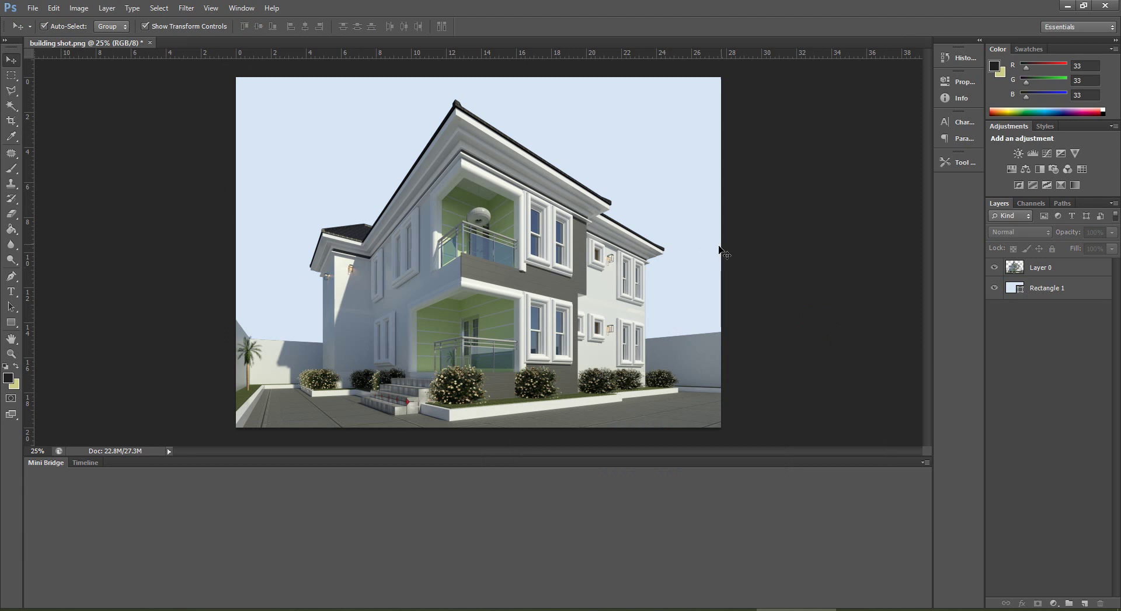
{"action": "left_click", "coordinate": [1052, 272]}
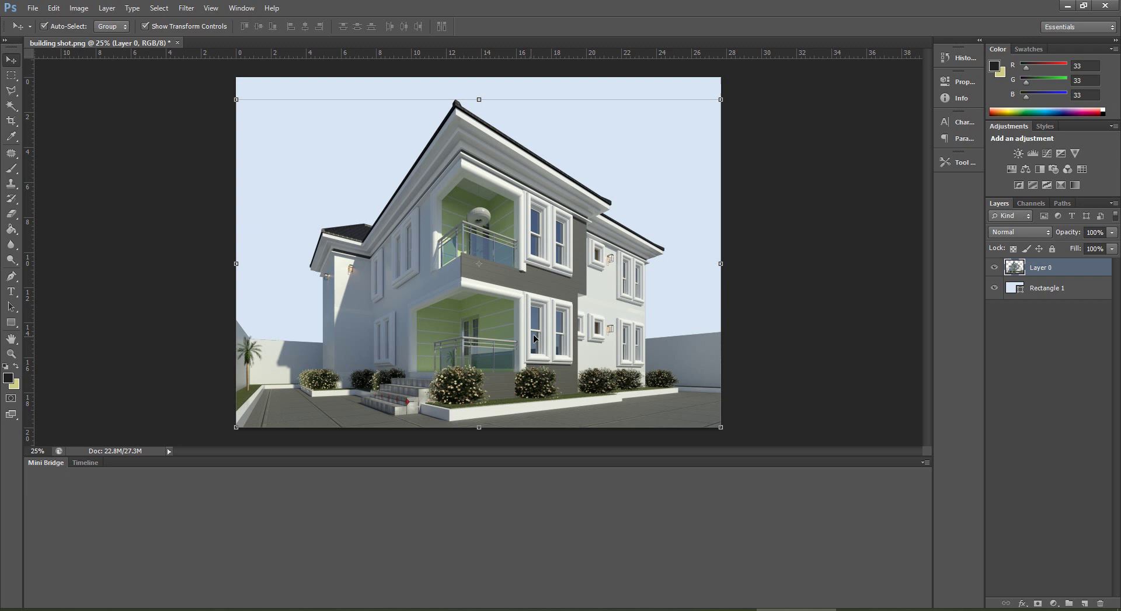
Apply Image > Auto Tone and Image > Auto Color to Layer 0's house render
{"action": "left_click", "coordinate": [78, 8]}
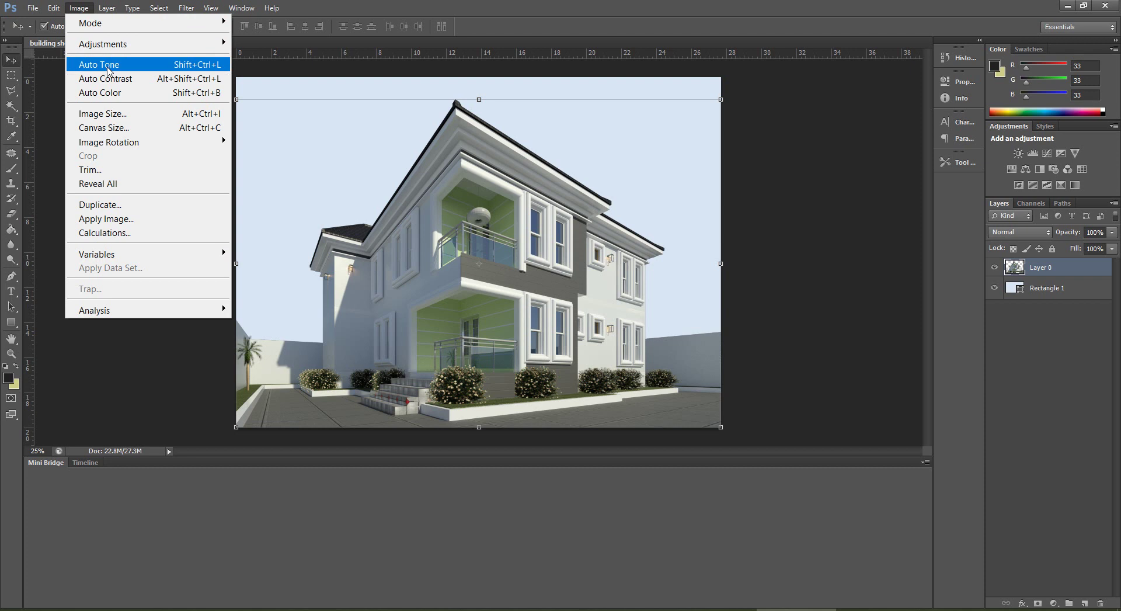
{"action": "left_click", "coordinate": [107, 69]}
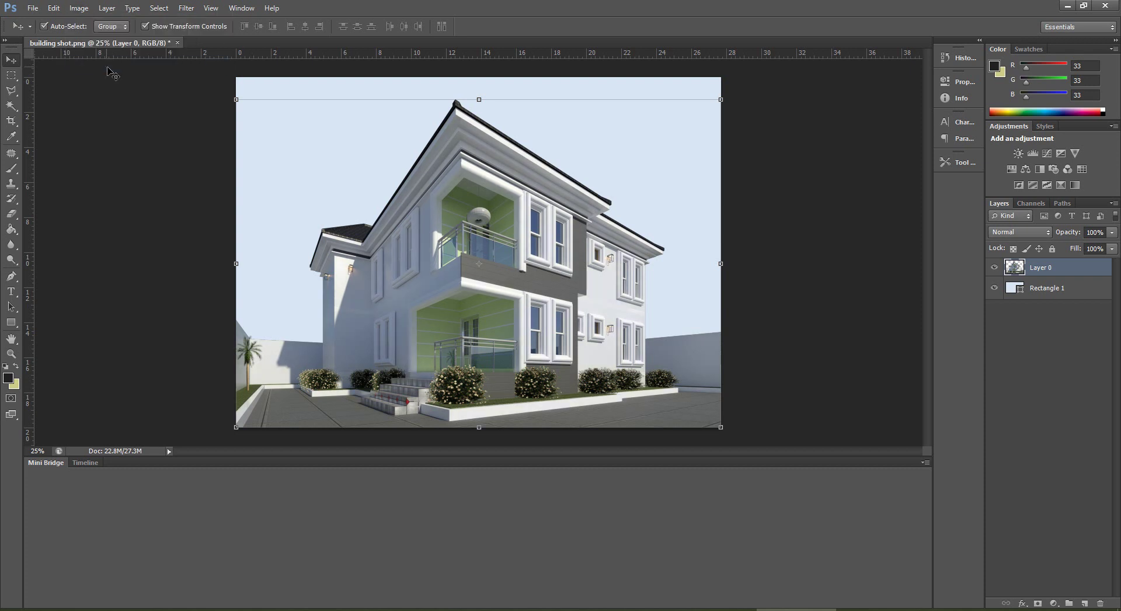
{"action": "left_click", "coordinate": [78, 8]}
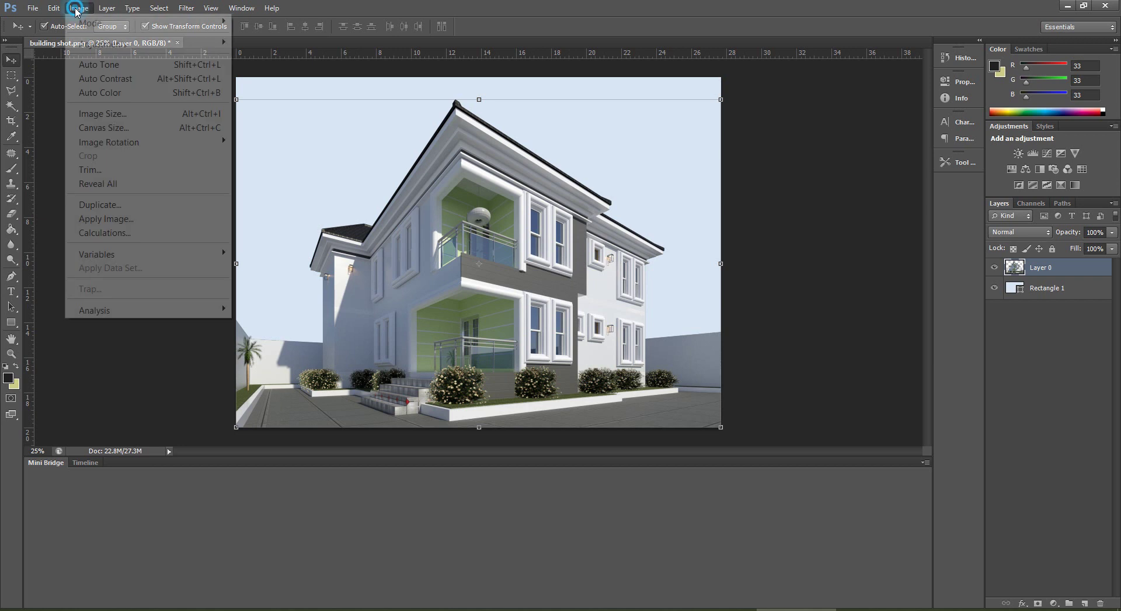
{"action": "left_click", "coordinate": [102, 92]}
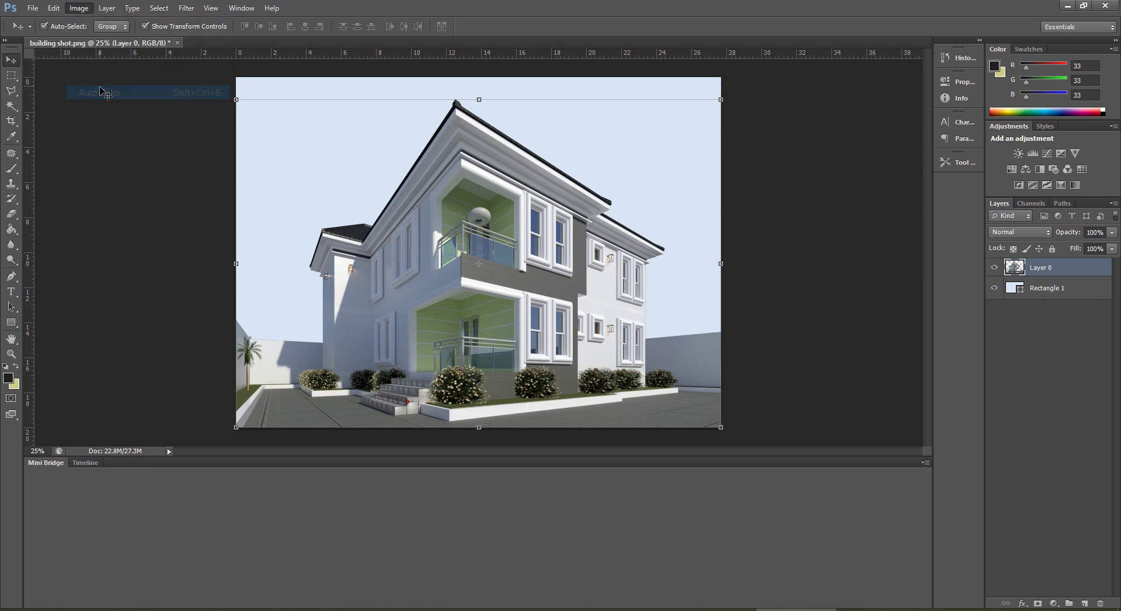
{"action": "left_click", "coordinate": [77, 7]}
{"action": "mouse_move", "coordinate": [102, 44]}
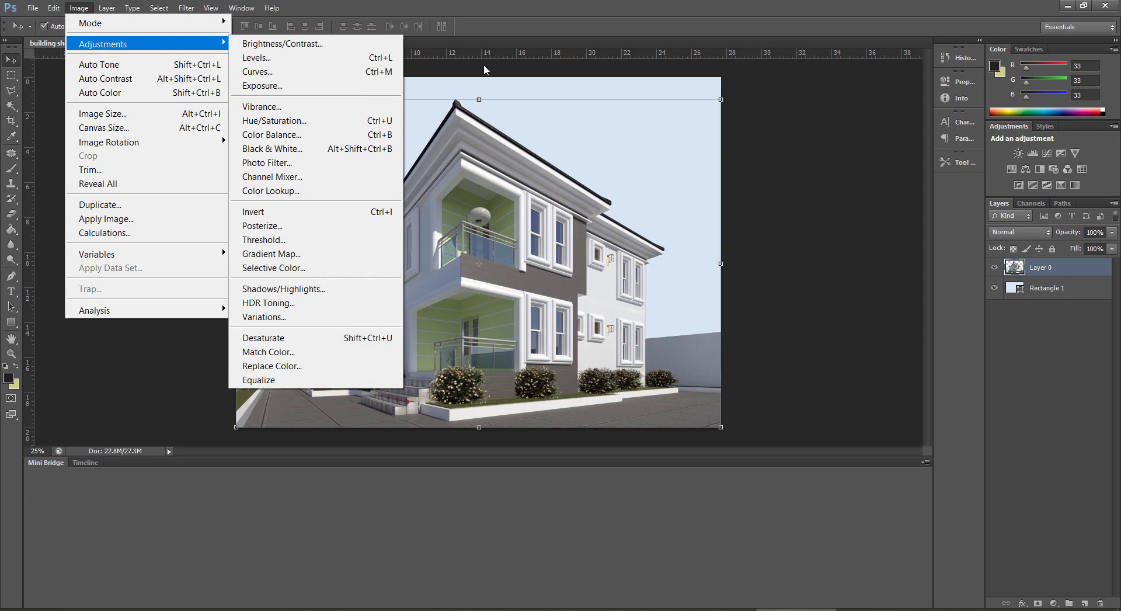
Apply Levels with input values 43 / 1.00 / 217 and output 0 to 231
{"action": "left_click", "coordinate": [258, 60]}
{"action": "left_click_drag", "start_coordinate": [776, 138], "coordinate": [823, 133]}
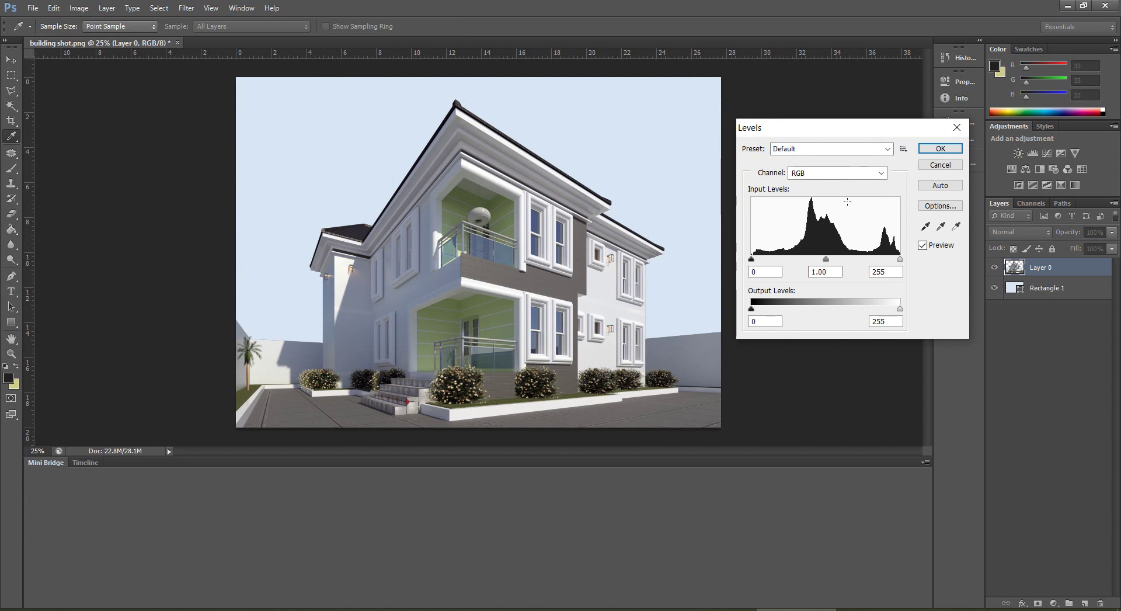
{"action": "mouse_move", "coordinate": [826, 258]}
{"action": "left_mouse_down"}
{"action": "mouse_move", "coordinate": [898, 259]}
{"action": "mouse_move", "coordinate": [829, 260]}
{"action": "left_mouse_up"}
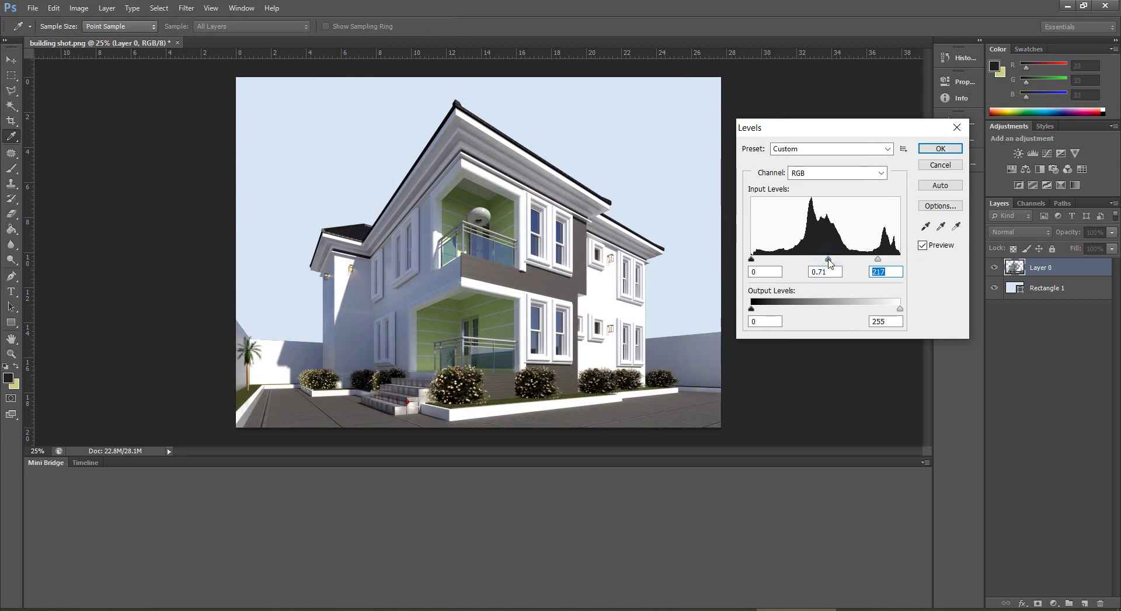
{"action": "left_click", "coordinate": [828, 258]}
{"action": "left_click_drag", "start_coordinate": [752, 259], "coordinate": [779, 268]}
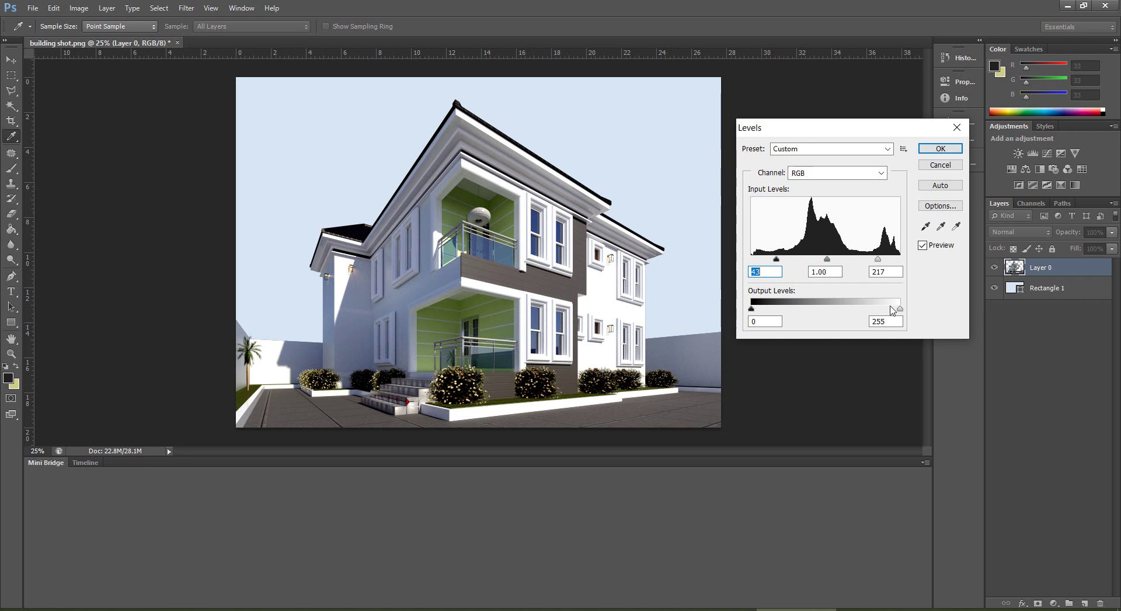
{"action": "left_click_drag", "start_coordinate": [899, 308], "coordinate": [885, 308]}
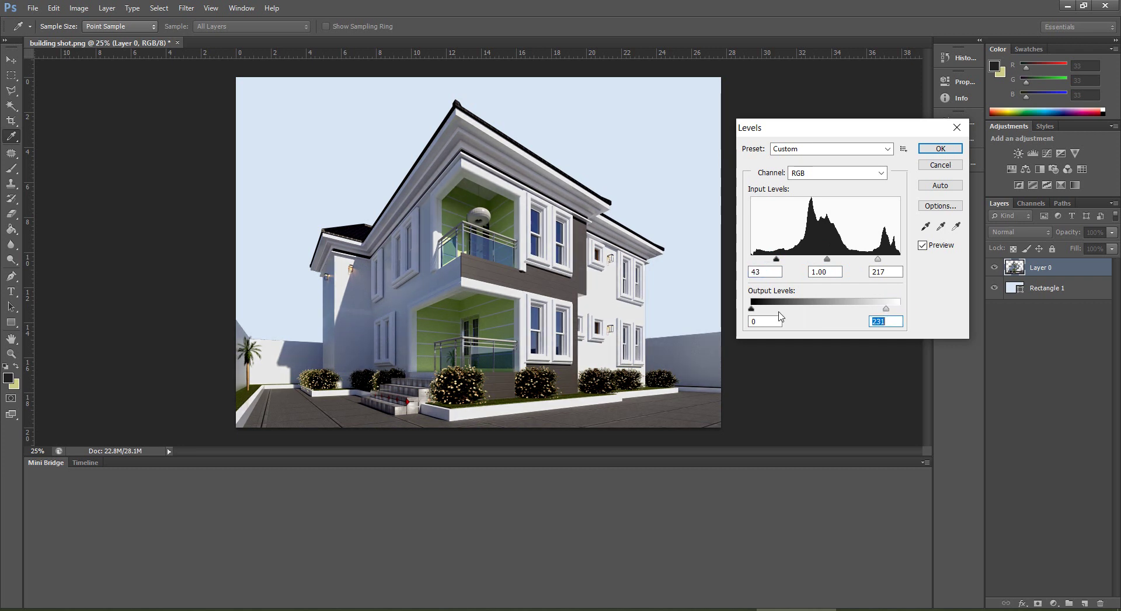
{"action": "left_click_drag", "start_coordinate": [752, 308], "coordinate": [751, 308]}
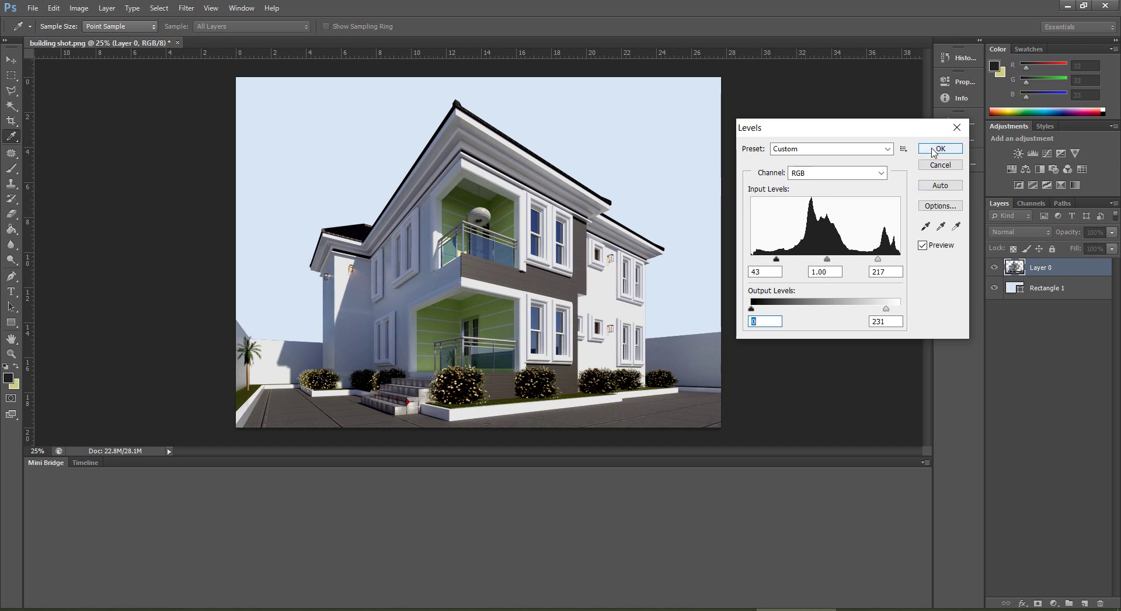
{"action": "left_click", "coordinate": [937, 149]}
Open Curves and add control points, pulling the lower curve down to darken shadows
{"action": "key", "text": "v"}
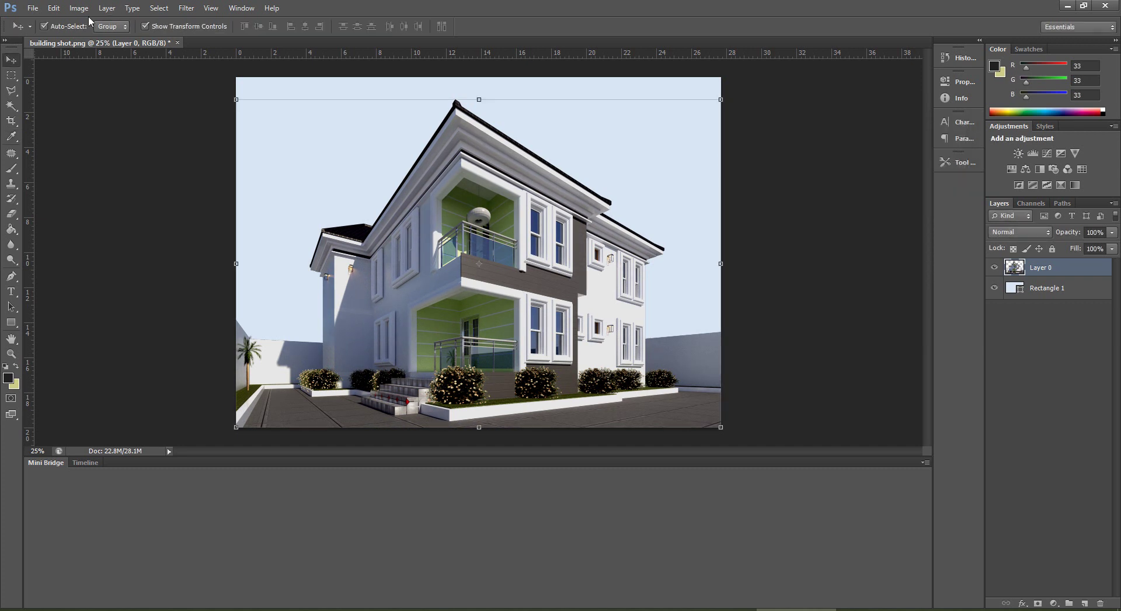
{"action": "left_click", "coordinate": [79, 9]}
{"action": "mouse_move", "coordinate": [165, 47]}
{"action": "left_click", "coordinate": [332, 73]}
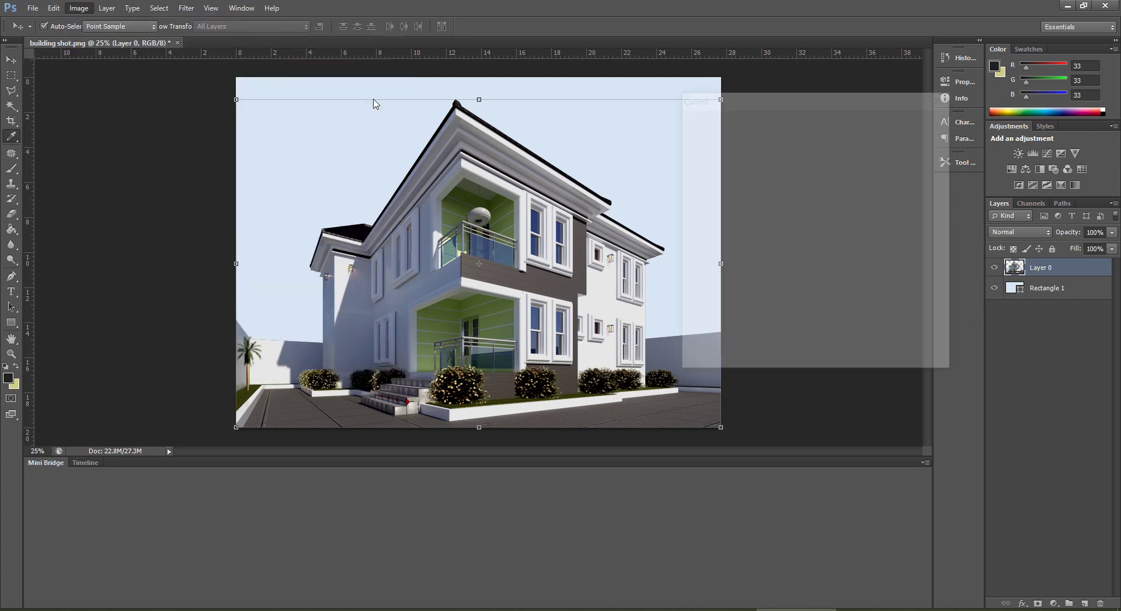
{"action": "left_click", "coordinate": [846, 180]}
{"action": "left_click", "coordinate": [815, 210]}
{"action": "mouse_move", "coordinate": [786, 242]}
{"action": "left_mouse_down"}
{"action": "mouse_move", "coordinate": [788, 267]}
{"action": "mouse_move", "coordinate": [781, 256]}
{"action": "left_mouse_up"}
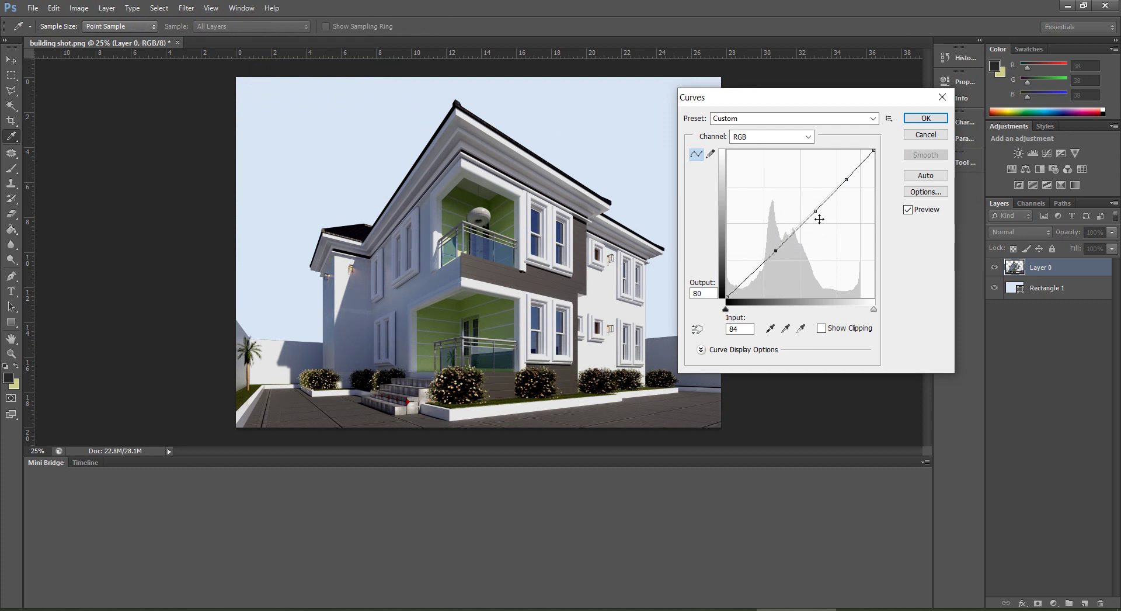
Refine the points into a gentle S-curve, shadow point at 32/35, and apply it
{"action": "left_click_drag", "start_coordinate": [818, 215], "coordinate": [854, 186]}
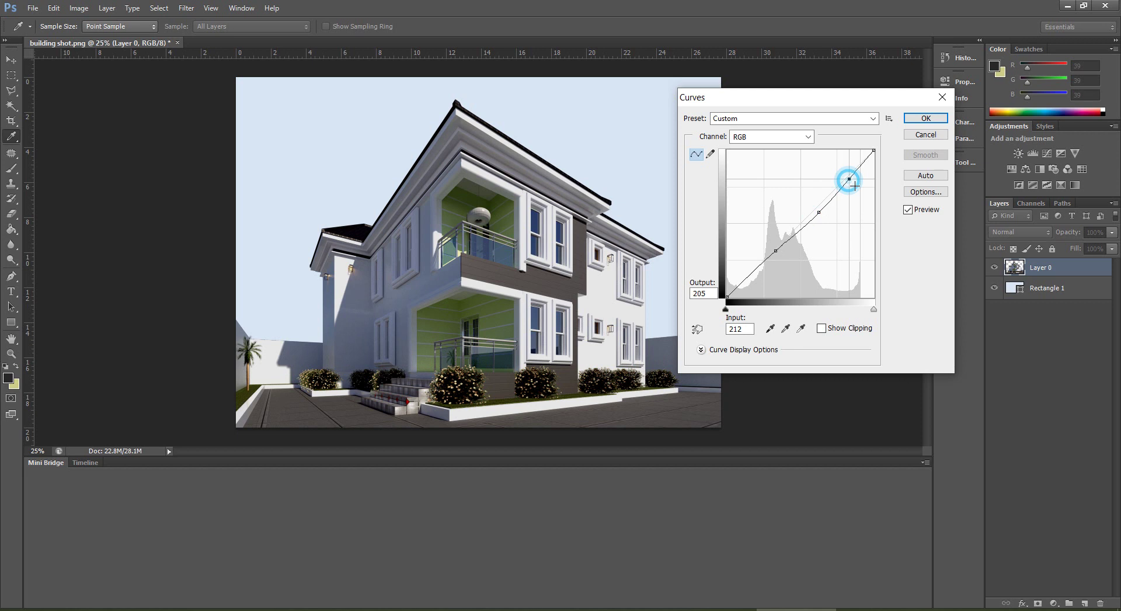
{"action": "left_click", "coordinate": [824, 217]}
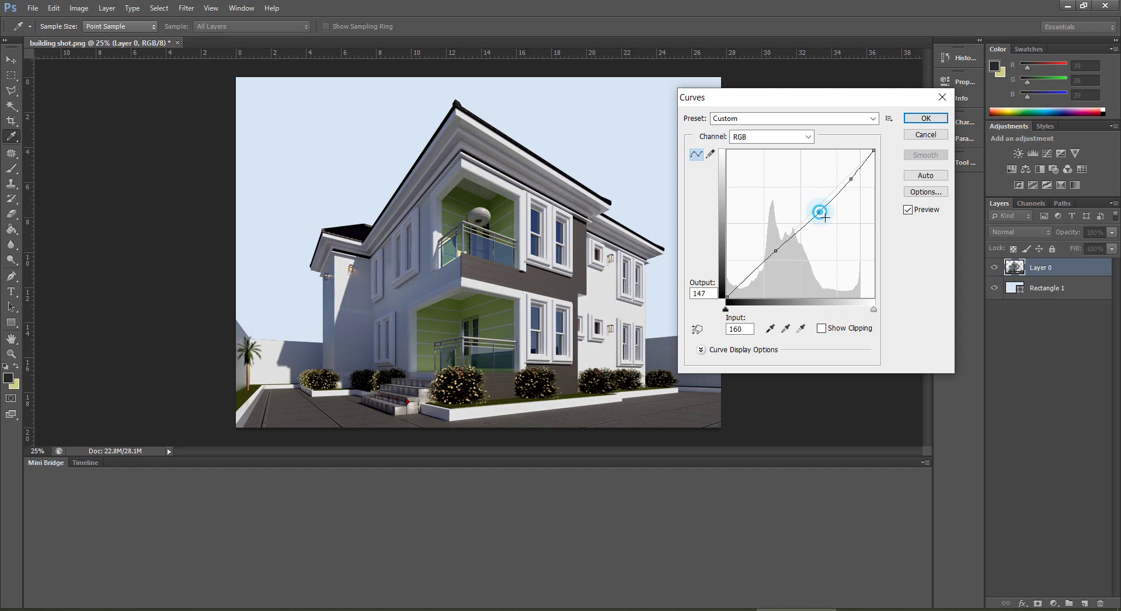
{"action": "left_click_drag", "start_coordinate": [823, 217], "coordinate": [818, 213]}
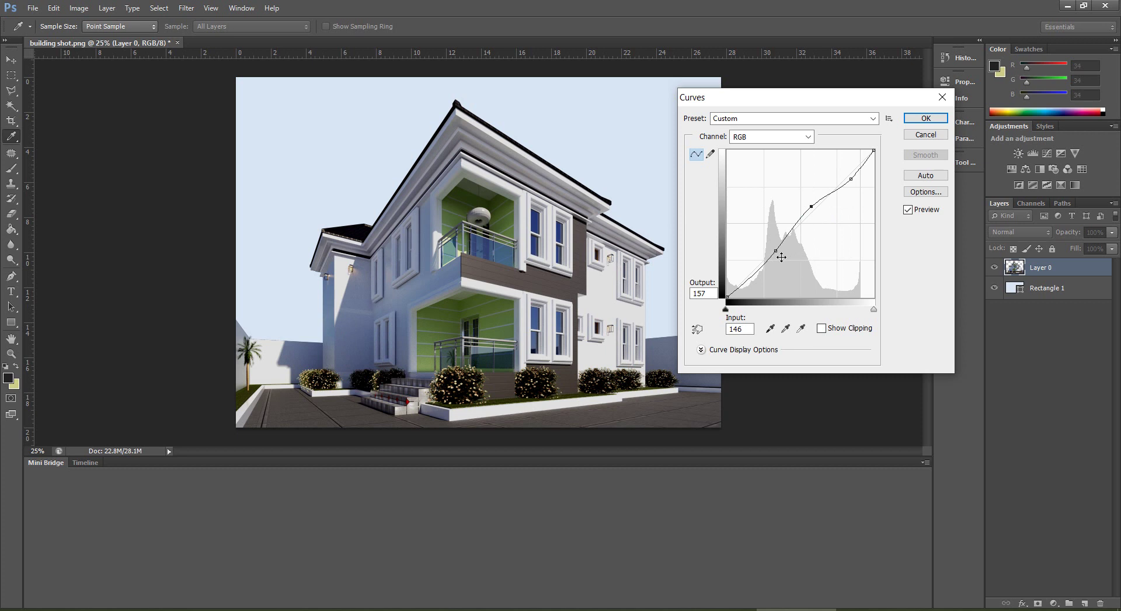
{"action": "left_click_drag", "start_coordinate": [761, 275], "coordinate": [761, 286]}
{"action": "left_click", "coordinate": [835, 199]}
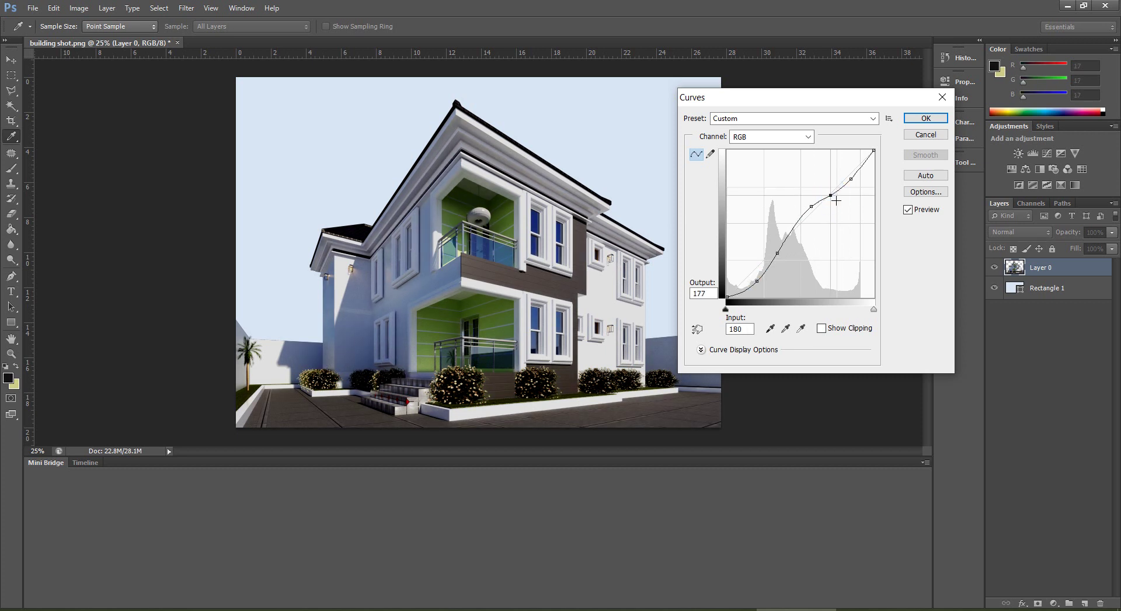
{"action": "left_click_drag", "start_coordinate": [836, 200], "coordinate": [835, 203]}
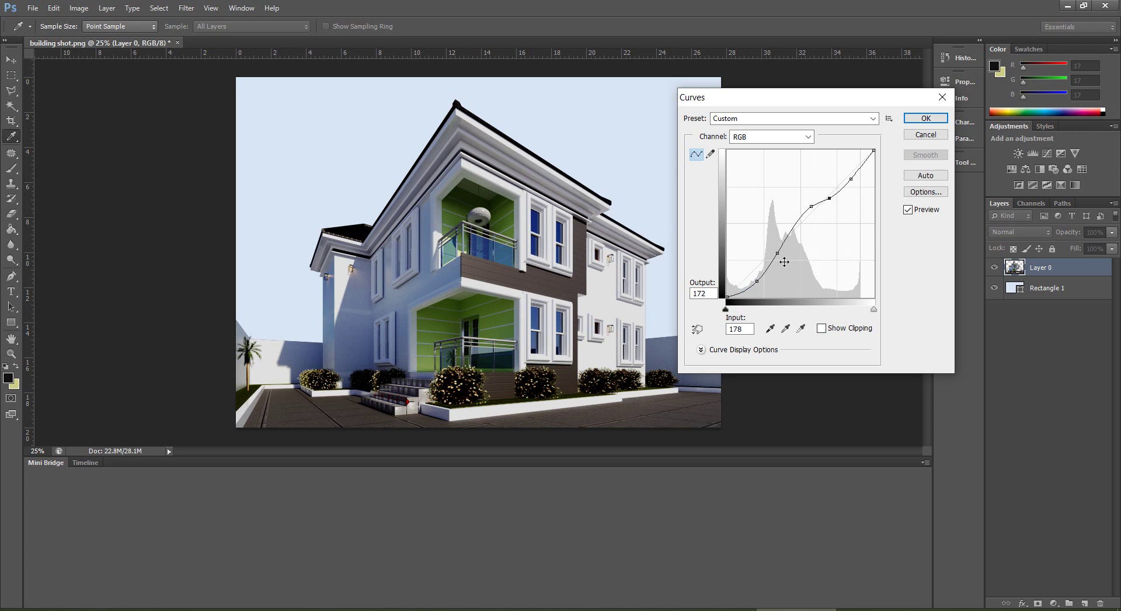
{"action": "left_click_drag", "start_coordinate": [778, 253], "coordinate": [773, 248]}
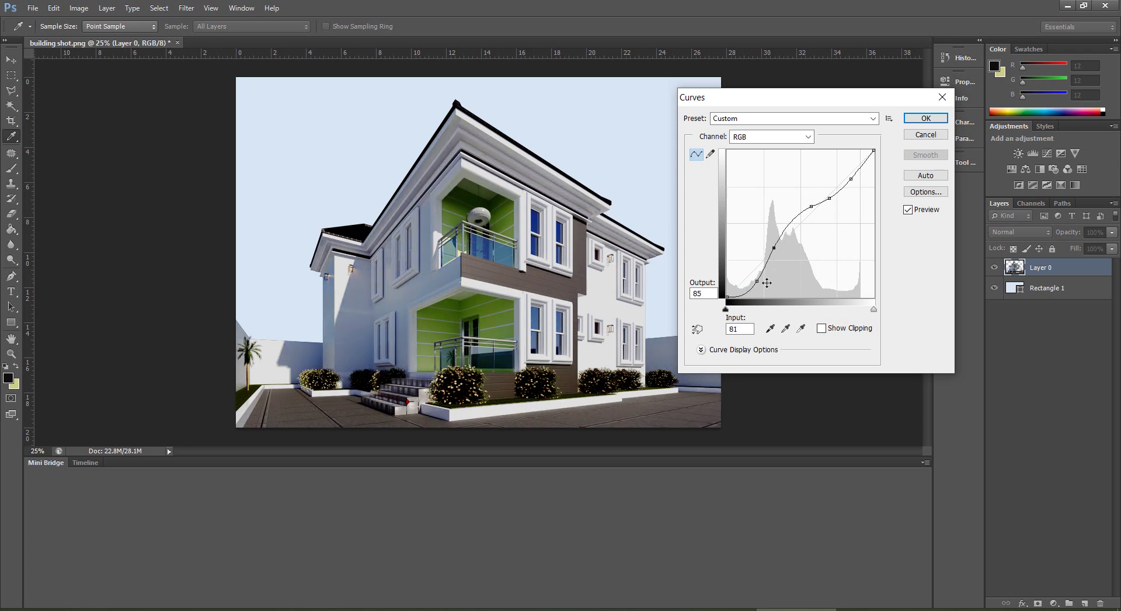
{"action": "left_click_drag", "start_coordinate": [764, 285], "coordinate": [760, 282]}
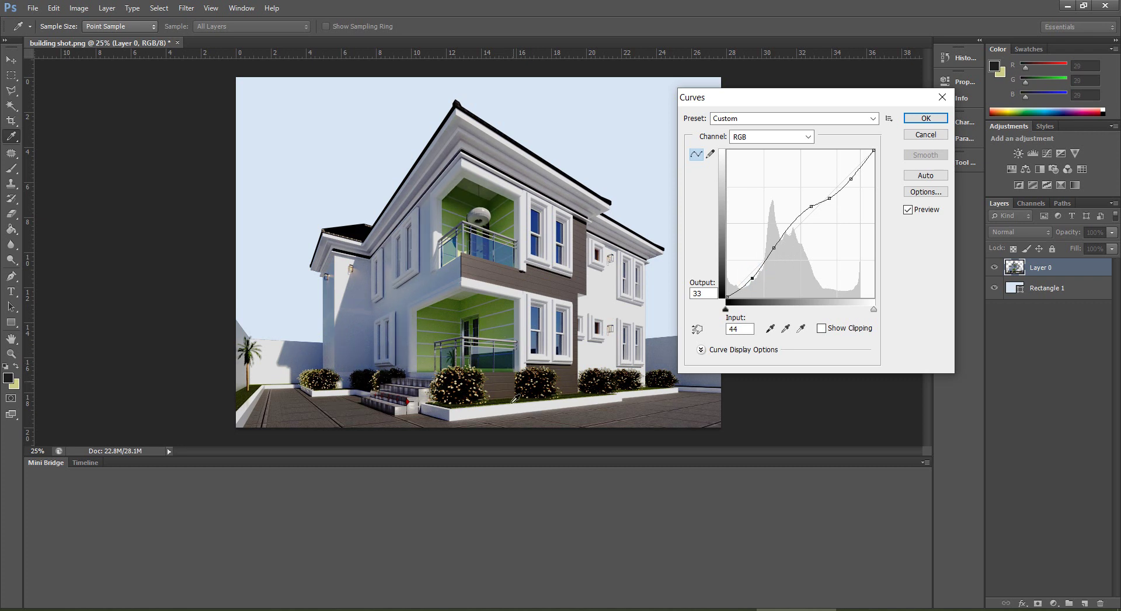
{"action": "left_click_drag", "start_coordinate": [752, 278], "coordinate": [751, 281]}
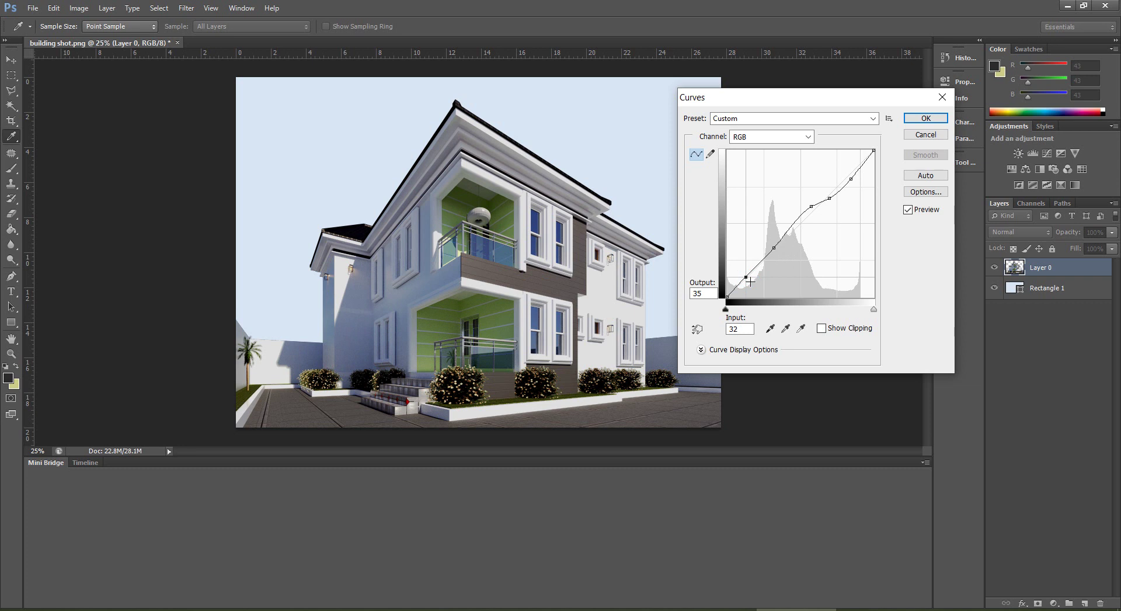
{"action": "left_click", "coordinate": [925, 118]}
Apply a midtone Color Balance of cyan -12 and blue +19 to the render
{"action": "left_click", "coordinate": [79, 9]}
{"action": "mouse_move", "coordinate": [197, 51]}
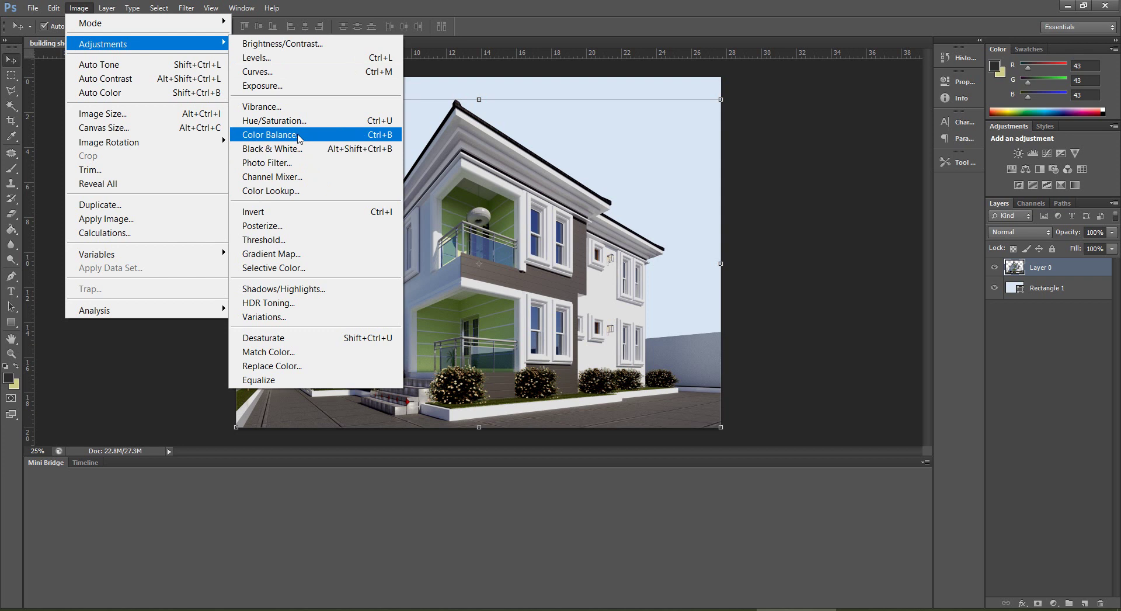
{"action": "left_click", "coordinate": [299, 138]}
{"action": "mouse_move", "coordinate": [712, 151]}
{"action": "left_mouse_down"}
{"action": "mouse_move", "coordinate": [699, 120]}
{"action": "mouse_move", "coordinate": [721, 145]}
{"action": "mouse_move", "coordinate": [708, 146]}
{"action": "left_mouse_up"}
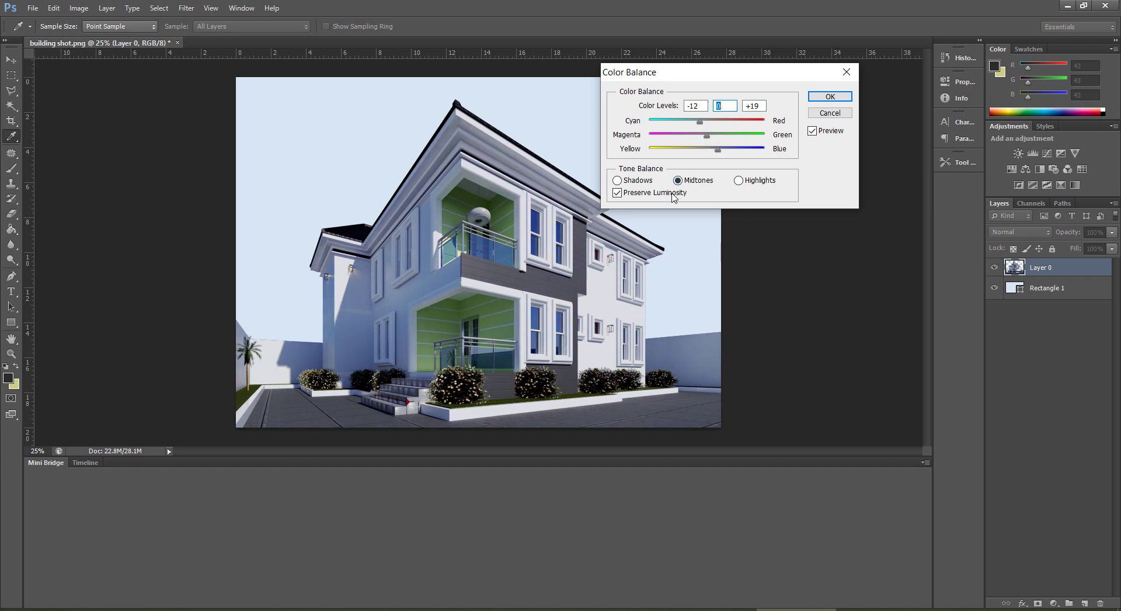
{"action": "key", "text": "Return"}
{"action": "key", "text": "v"}
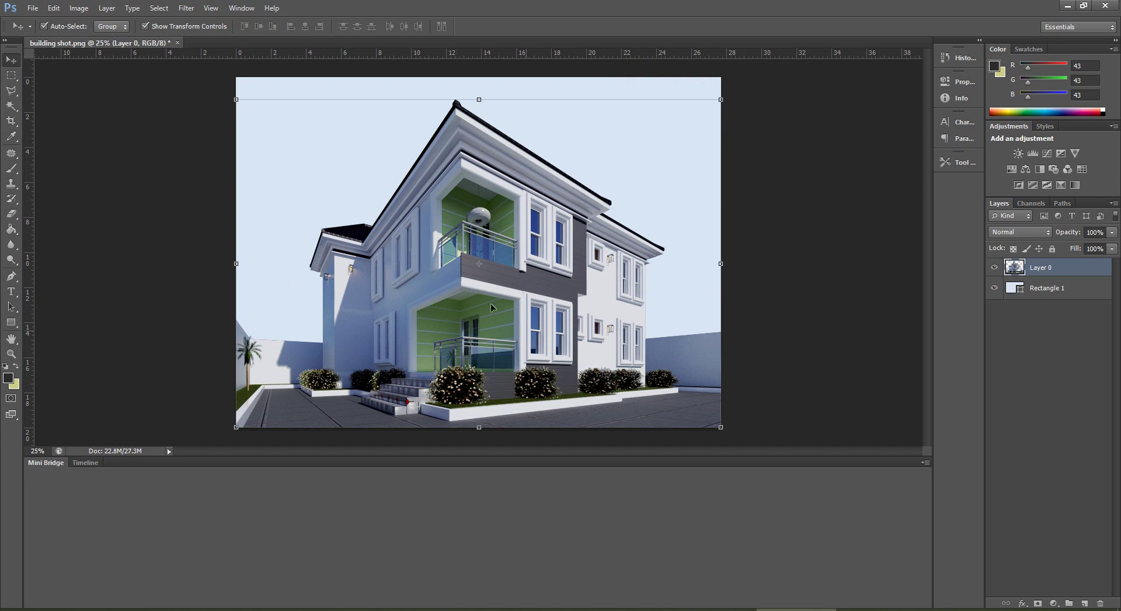
Open recent file clayton.psd in a floating window beside the building shot
{"action": "left_click", "coordinate": [33, 9]}
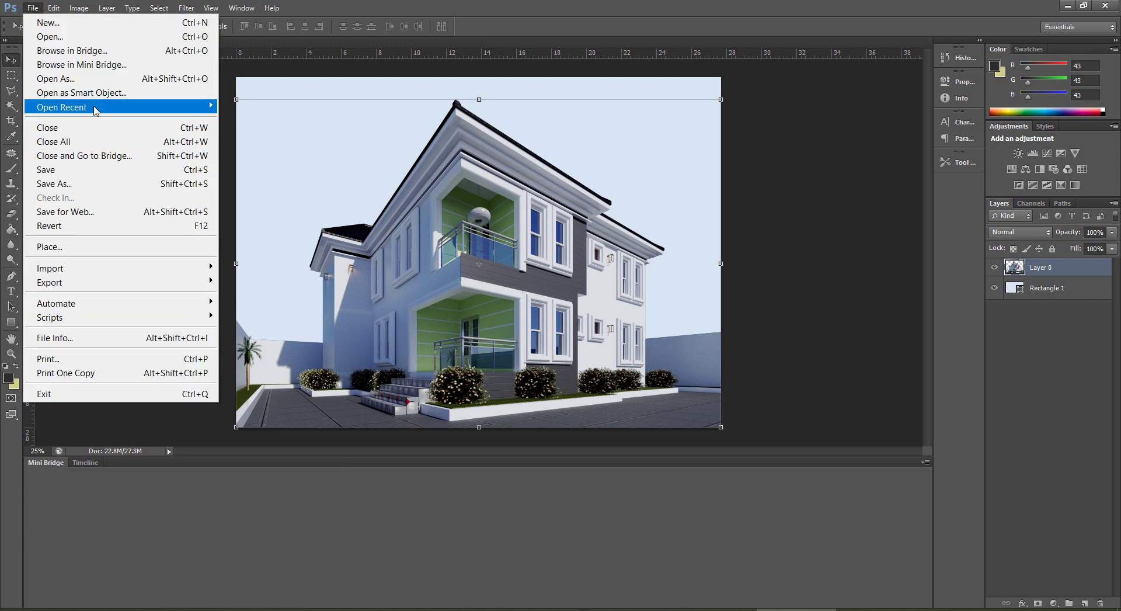
{"action": "mouse_move", "coordinate": [96, 110]}
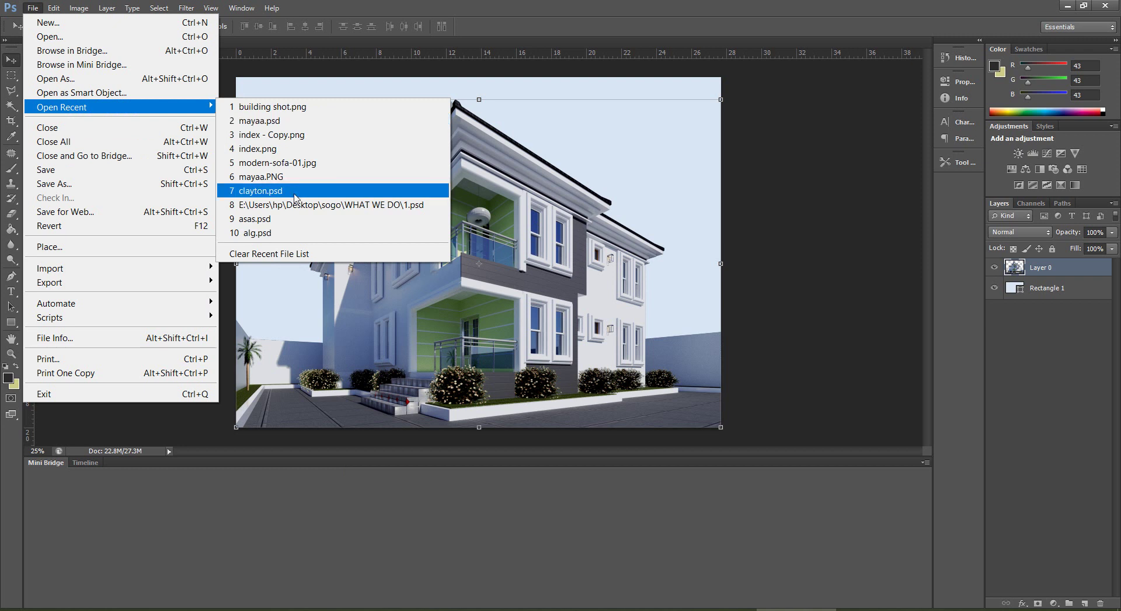
{"action": "left_click", "coordinate": [259, 187]}
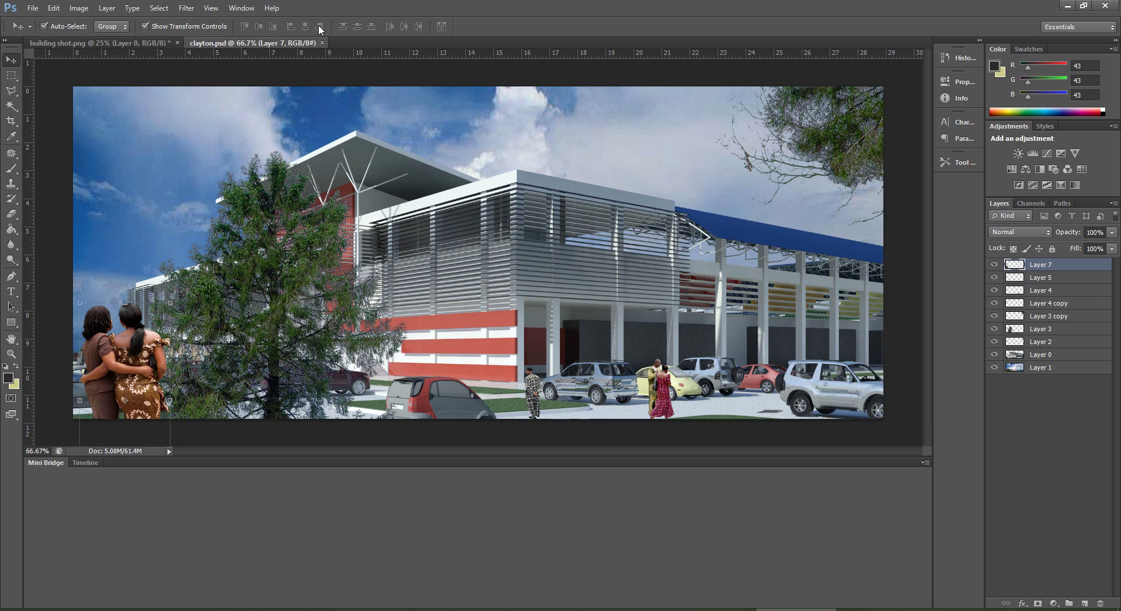
{"action": "left_click_drag", "start_coordinate": [289, 43], "coordinate": [237, 276]}
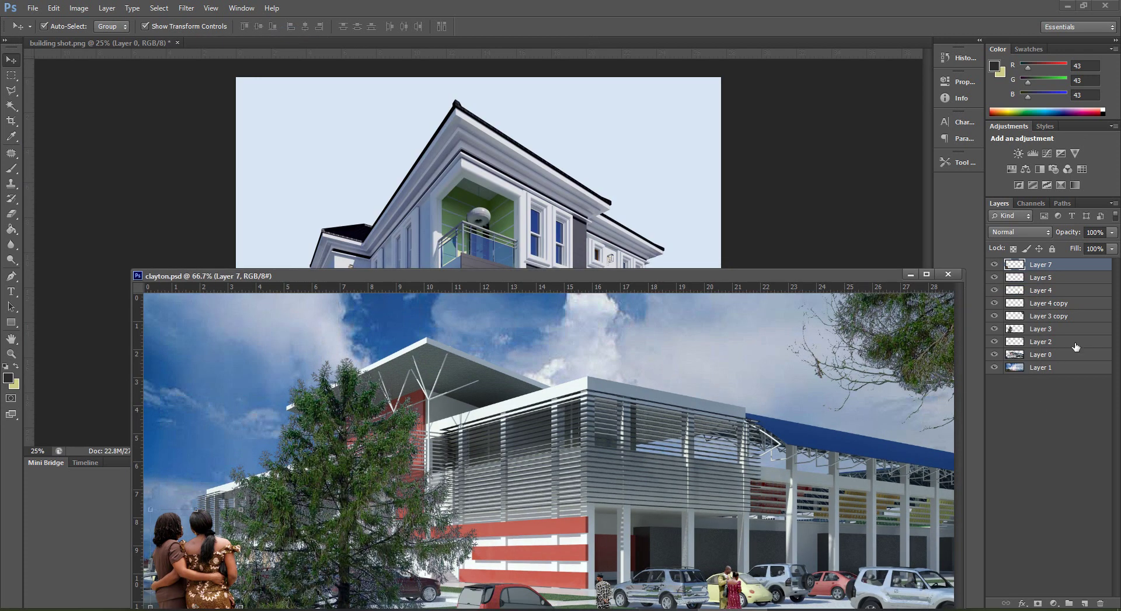
{"action": "left_click_drag", "start_coordinate": [748, 274], "coordinate": [634, 288]}
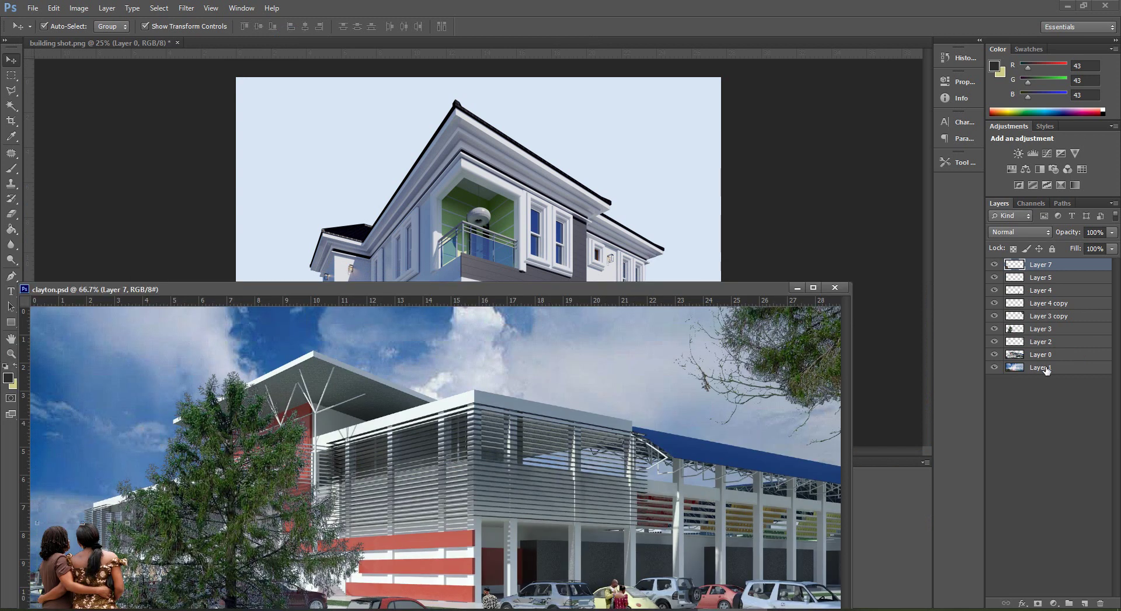
Drag clayton.psd's beach photo, small figure and tree layers into building shot.png
{"action": "left_click_drag", "start_coordinate": [1045, 369], "coordinate": [540, 162]}
{"action": "left_click_drag", "start_coordinate": [540, 162], "coordinate": [654, 224]}
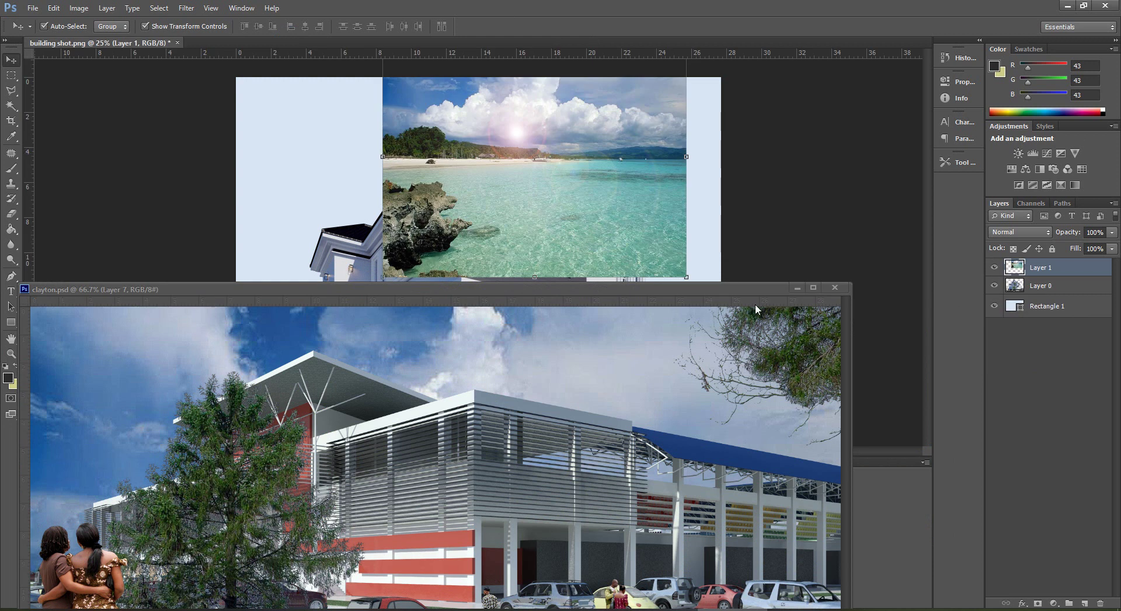
{"action": "key", "text": "ctrl+Tab"}
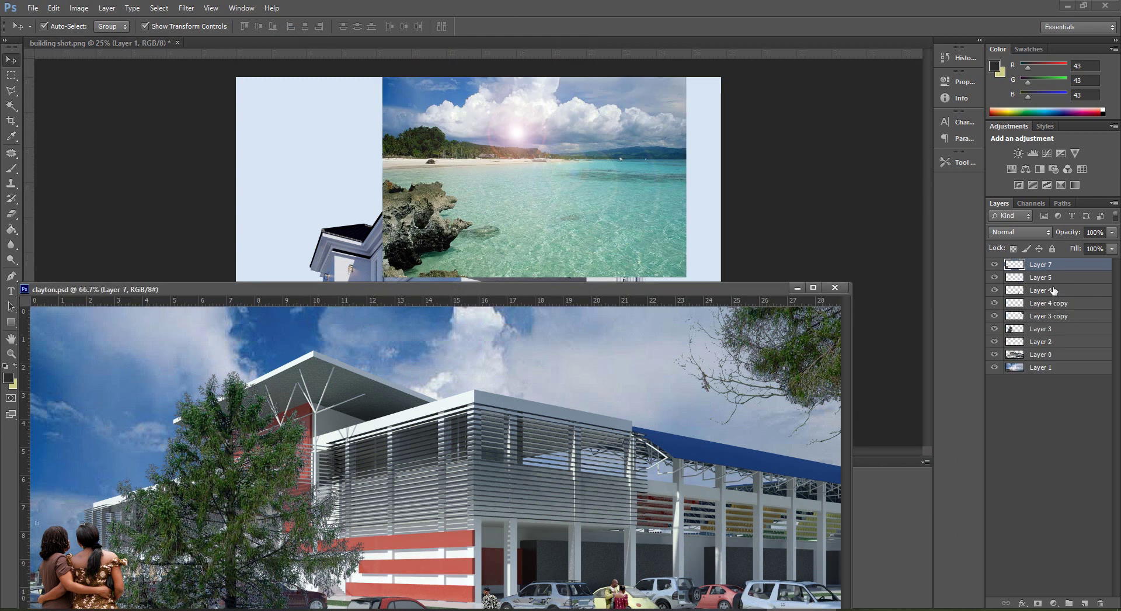
{"action": "left_click_drag", "start_coordinate": [1053, 282], "coordinate": [531, 184]}
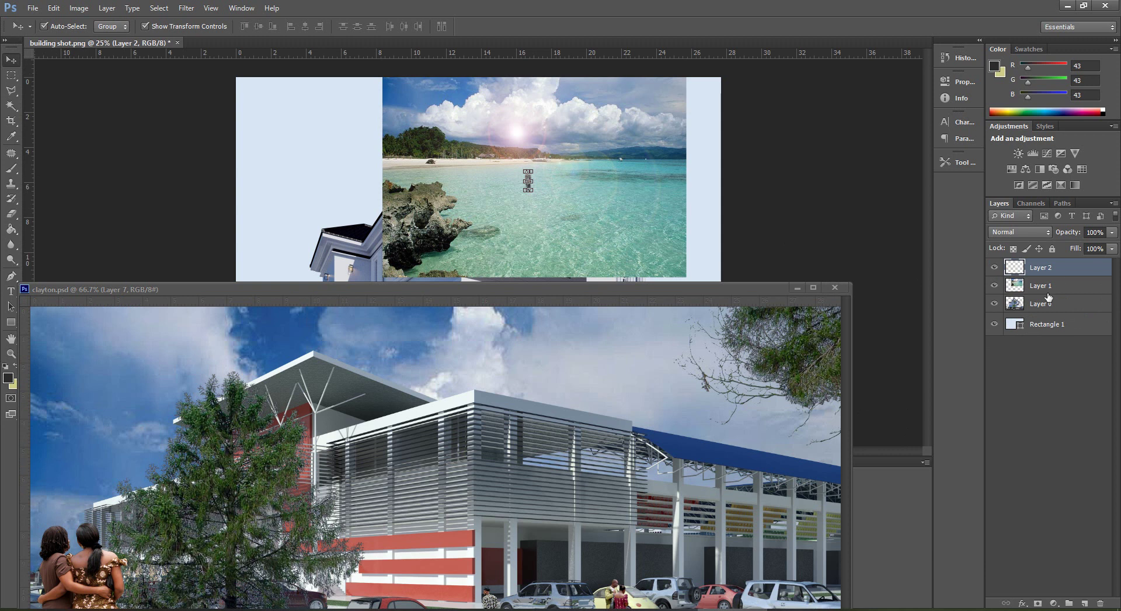
{"action": "left_click", "coordinate": [724, 378]}
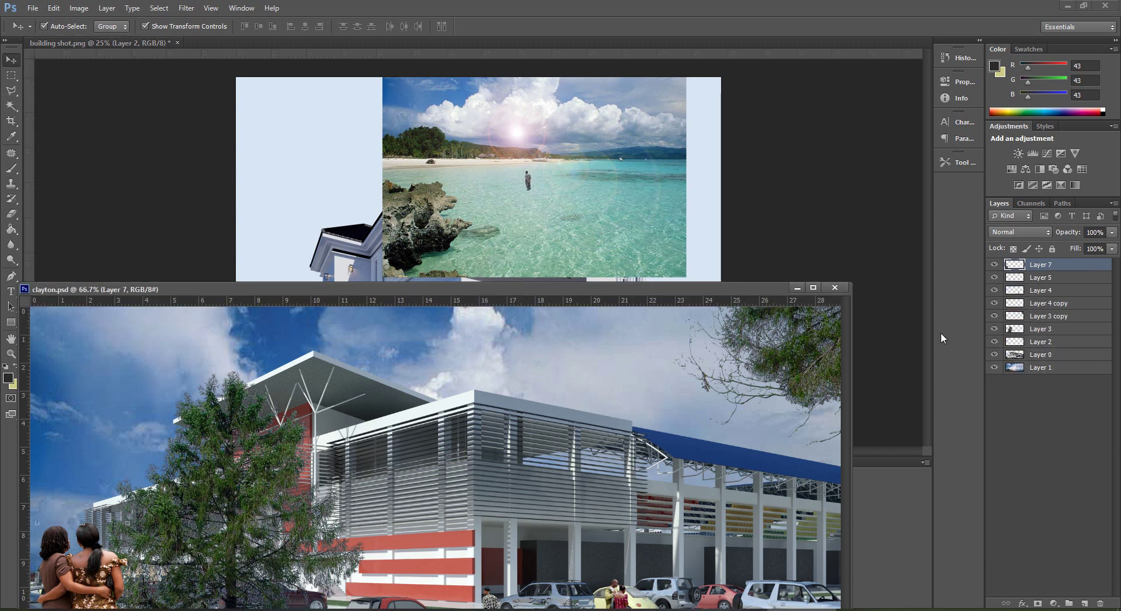
{"action": "left_click_drag", "start_coordinate": [1040, 342], "coordinate": [369, 185]}
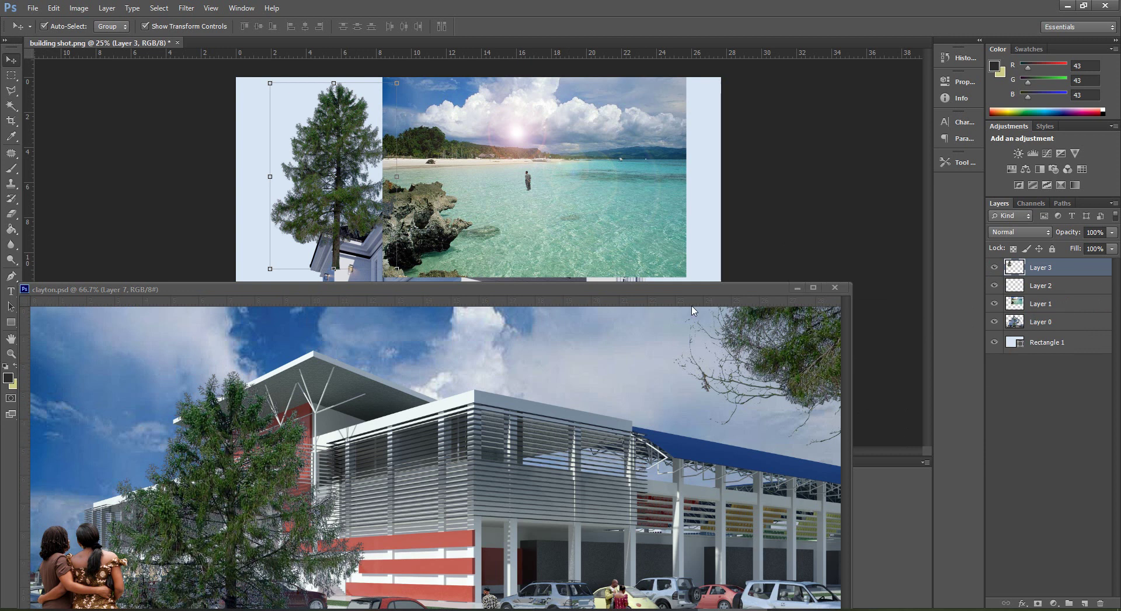
Close clayton.psd, move Layer 1 below Rectangle 1, and hide Rectangle 1
{"action": "left_click", "coordinate": [835, 288]}
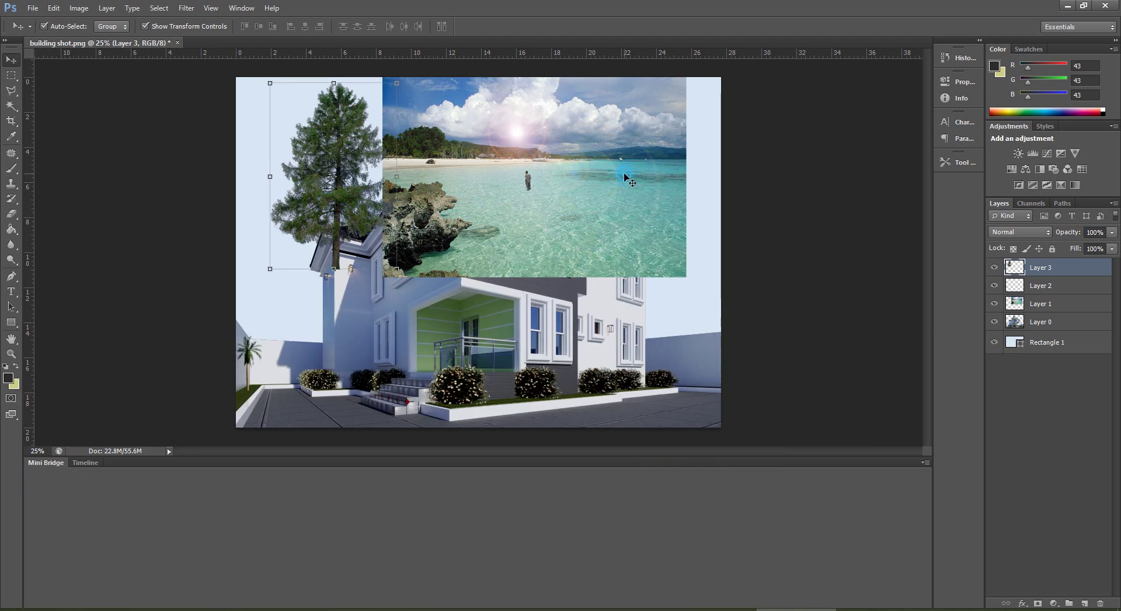
{"action": "left_click_drag", "start_coordinate": [625, 176], "coordinate": [616, 259]}
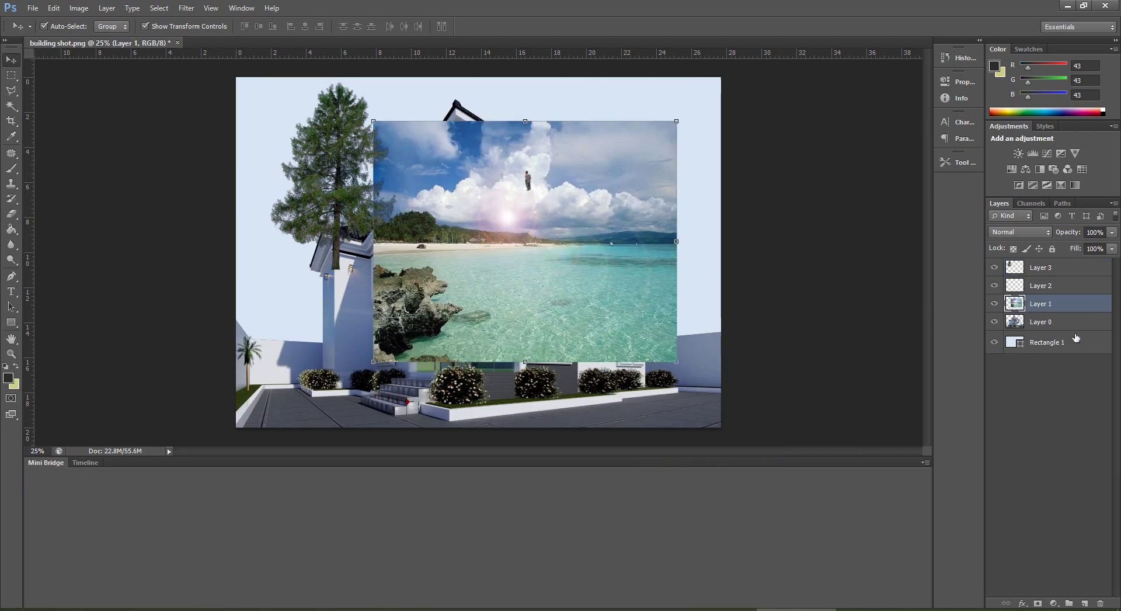
{"action": "left_click_drag", "start_coordinate": [1051, 303], "coordinate": [1063, 358]}
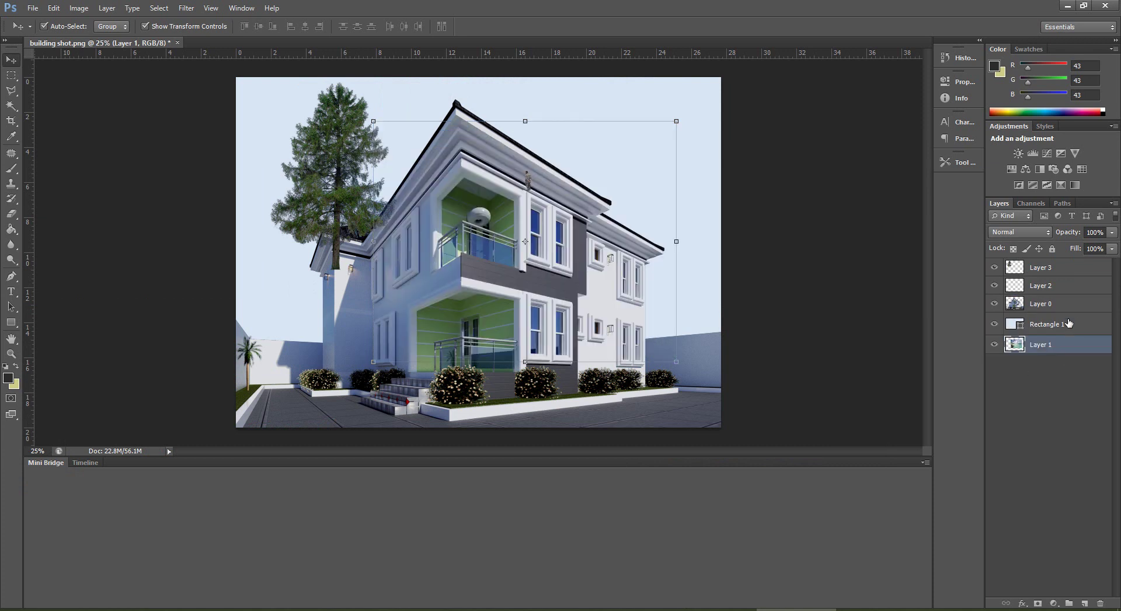
{"action": "left_click", "coordinate": [995, 324]}
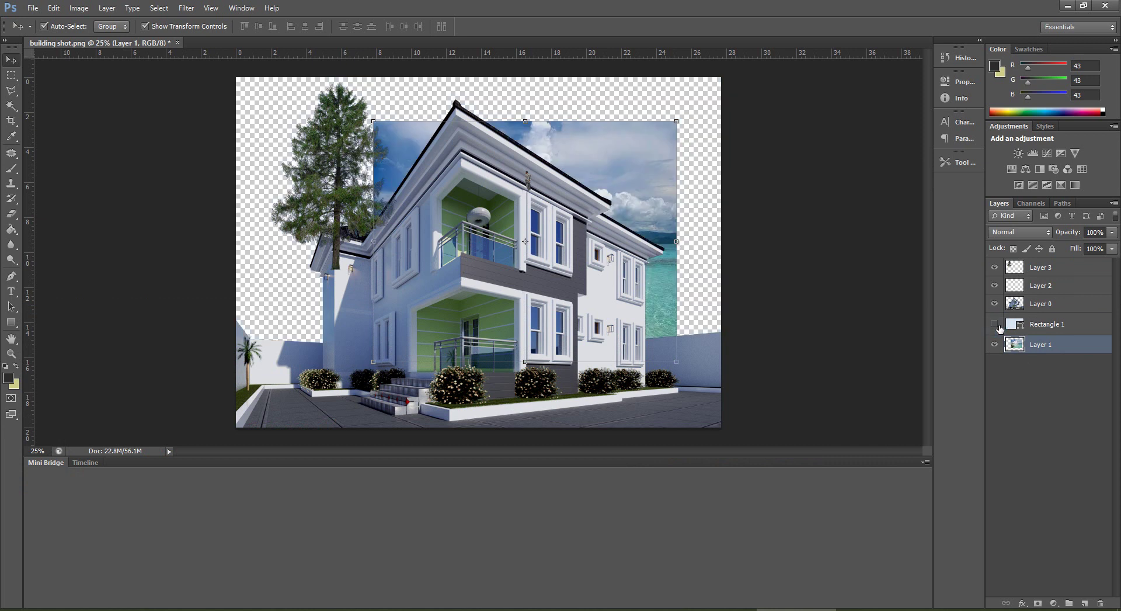
Free-transform the sky photo to about 258% so it fills the background, and apply
{"action": "left_click", "coordinate": [679, 124]}
{"action": "left_click_drag", "start_coordinate": [679, 124], "coordinate": [739, 71]}
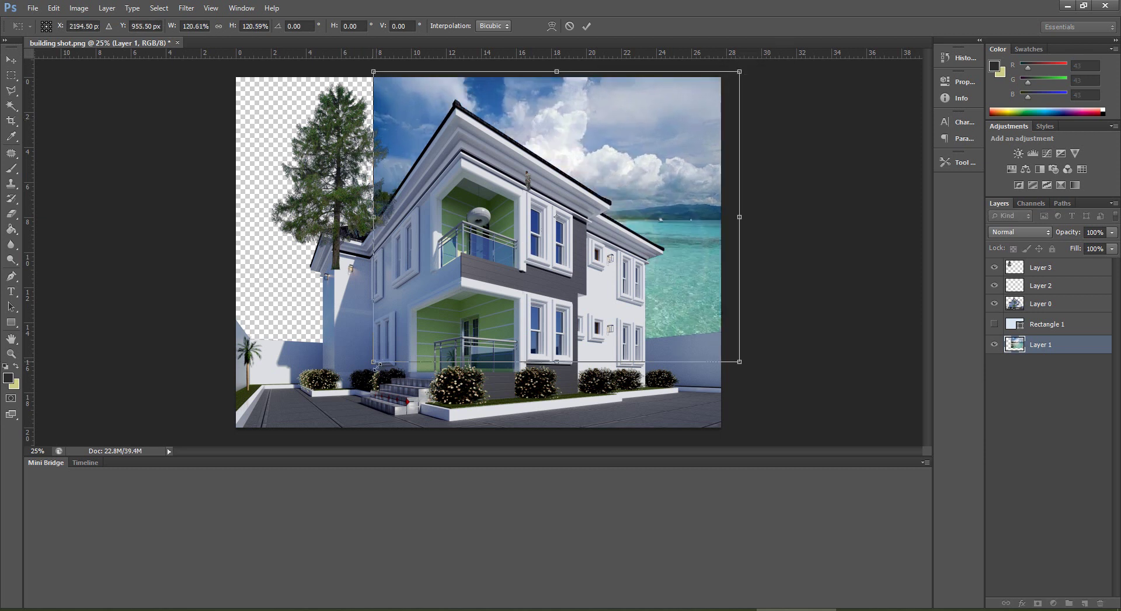
{"action": "left_click_drag", "start_coordinate": [373, 361], "coordinate": [3, 549]}
{"action": "left_click_drag", "start_coordinate": [739, 71], "coordinate": [833, 40]}
{"action": "left_click_drag", "start_coordinate": [693, 141], "coordinate": [677, 222]}
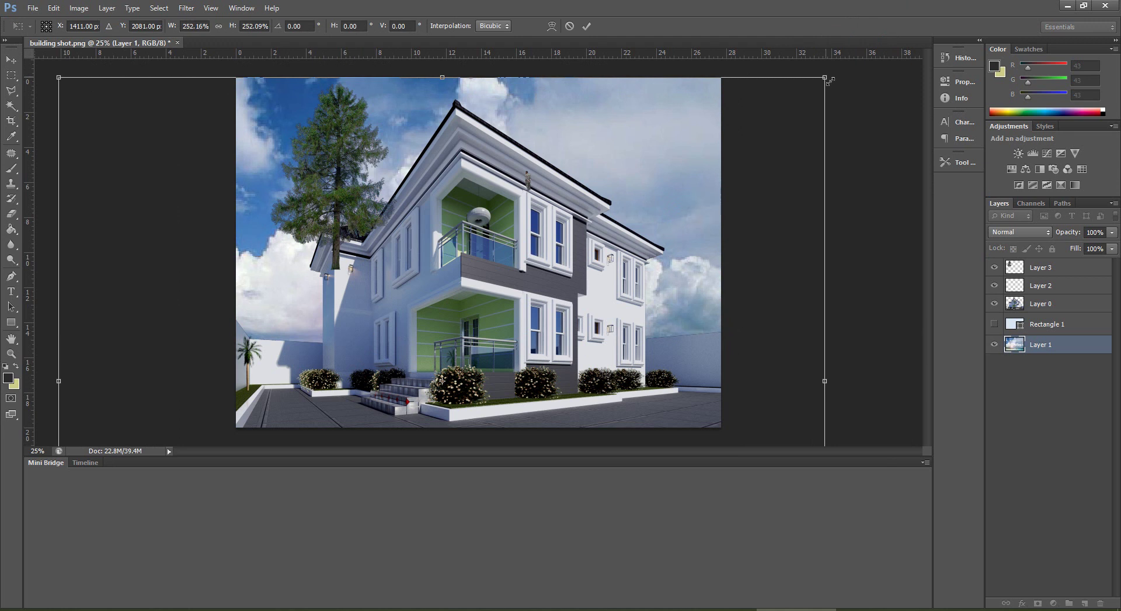
{"action": "mouse_move", "coordinate": [825, 77]}
{"action": "left_mouse_down"}
{"action": "mouse_move", "coordinate": [848, 65]}
{"action": "mouse_move", "coordinate": [837, 88]}
{"action": "left_mouse_up"}
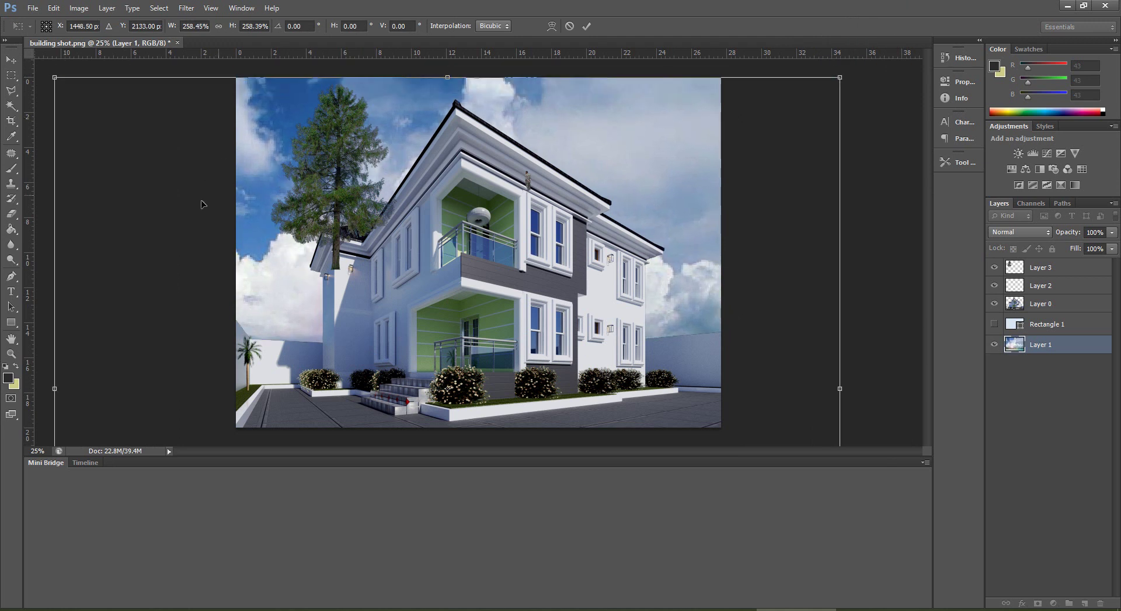
{"action": "left_click", "coordinate": [18, 64]}
{"action": "left_click", "coordinate": [506, 236]}
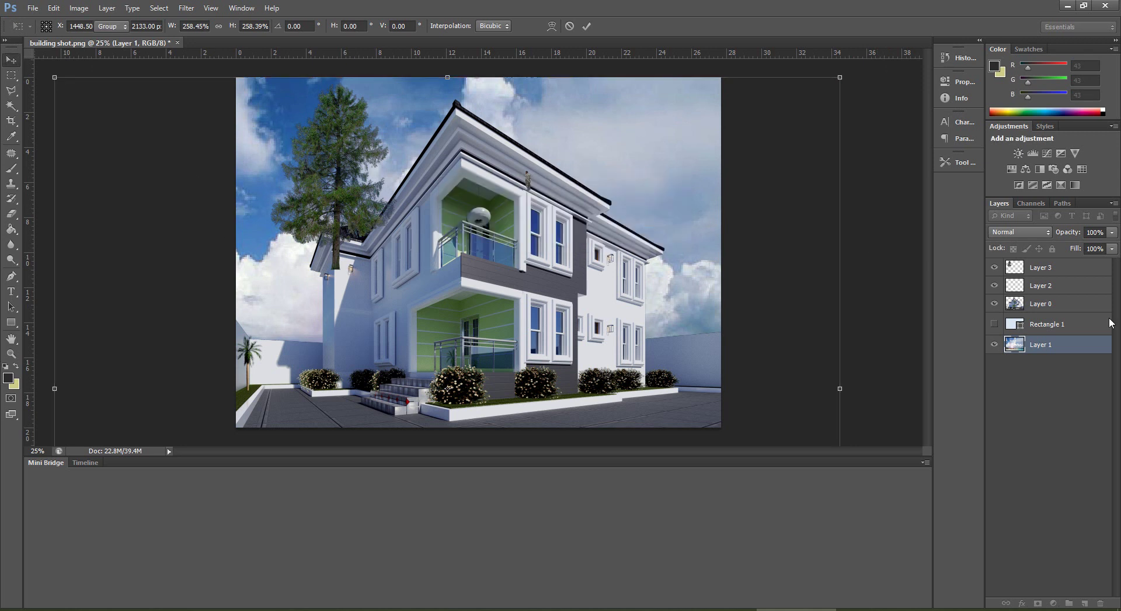
Move the Layer 3 pine tree to the house's lower left and duplicate its layer
{"action": "left_click", "coordinate": [1056, 266]}
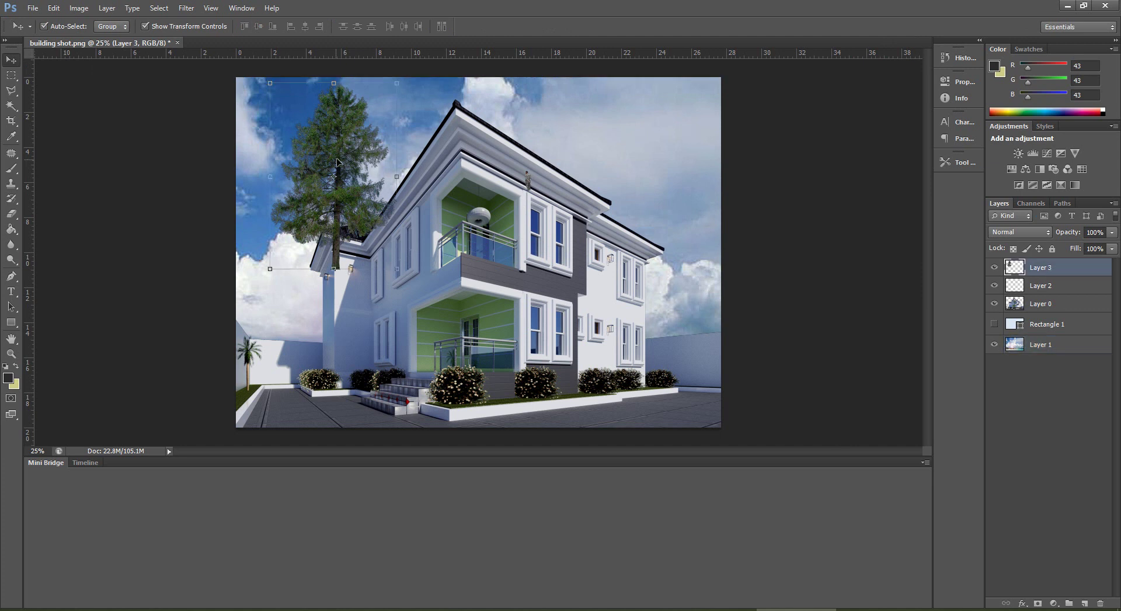
{"action": "left_click_drag", "start_coordinate": [337, 162], "coordinate": [268, 324]}
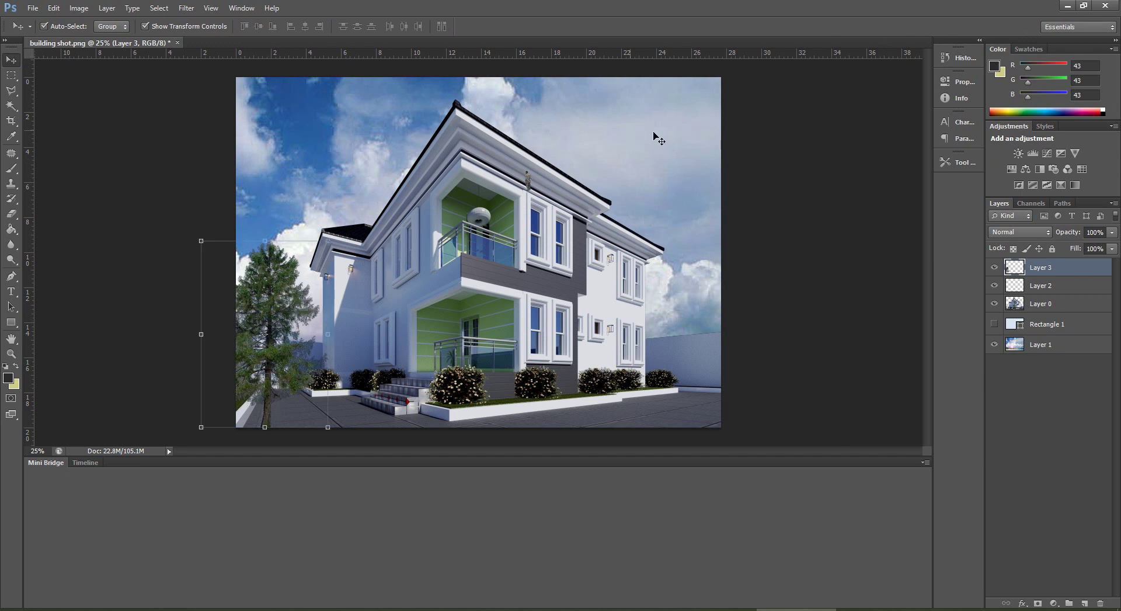
{"action": "left_click", "coordinate": [1042, 269]}
{"action": "right_click", "coordinate": [1042, 269]}
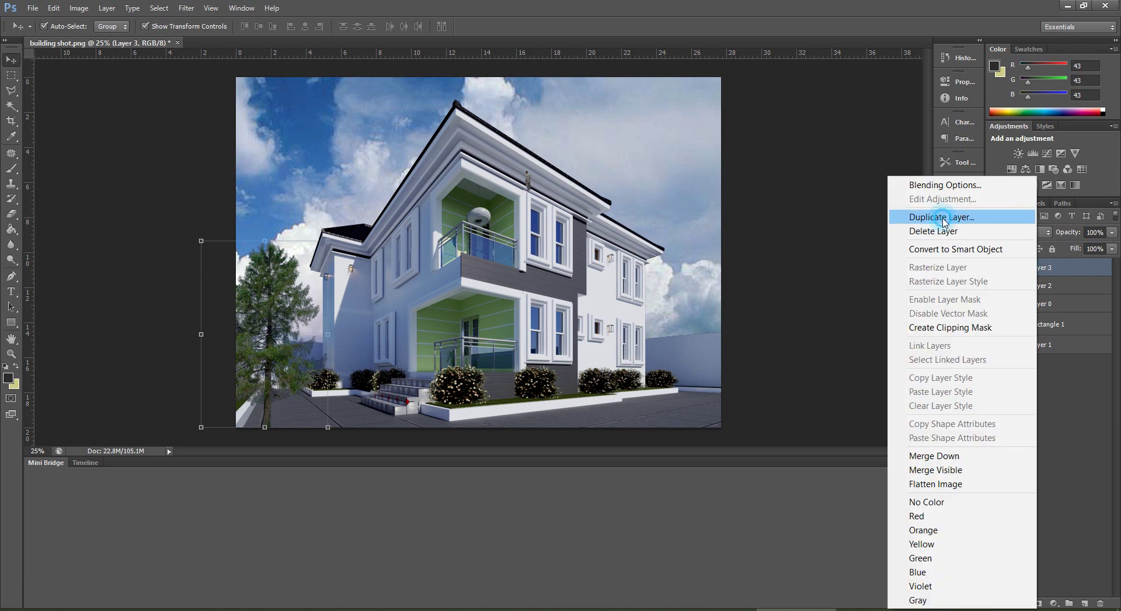
{"action": "left_click", "coordinate": [942, 218]}
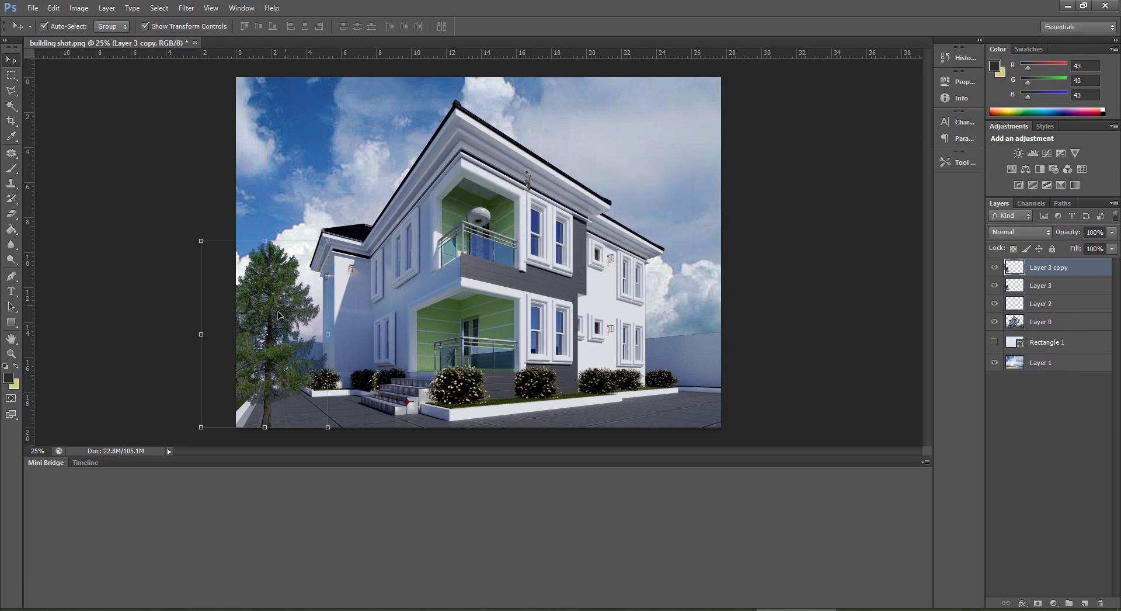
Move the tree copy to the right of the house and enlarge it to 129%
{"action": "left_click_drag", "start_coordinate": [278, 311], "coordinate": [689, 320]}
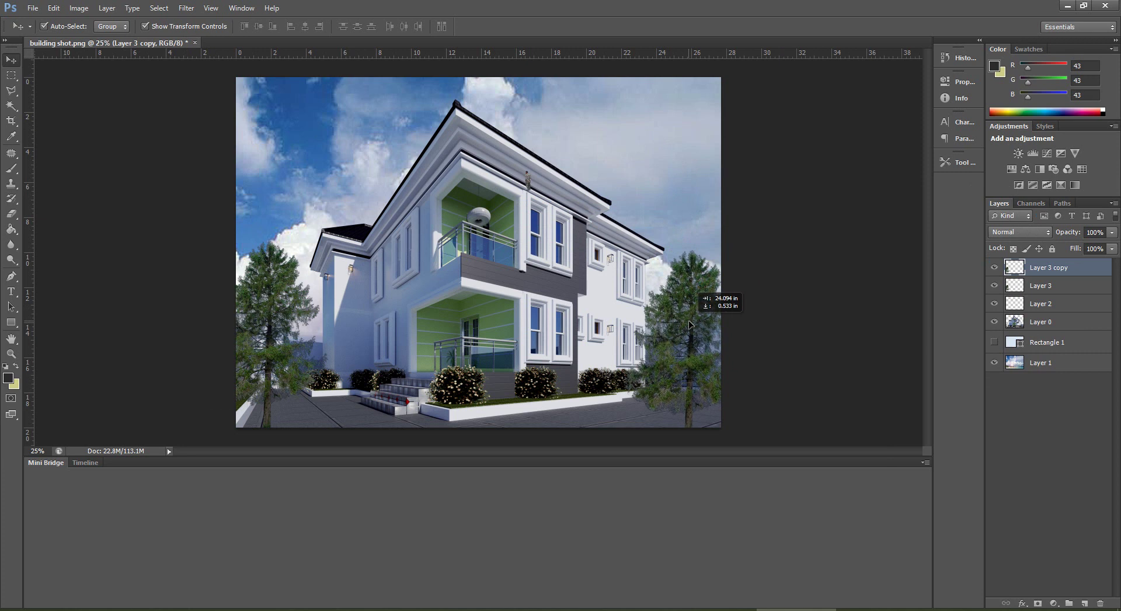
{"action": "left_click", "coordinate": [623, 251]}
{"action": "left_click_drag", "start_coordinate": [624, 252], "coordinate": [587, 198]}
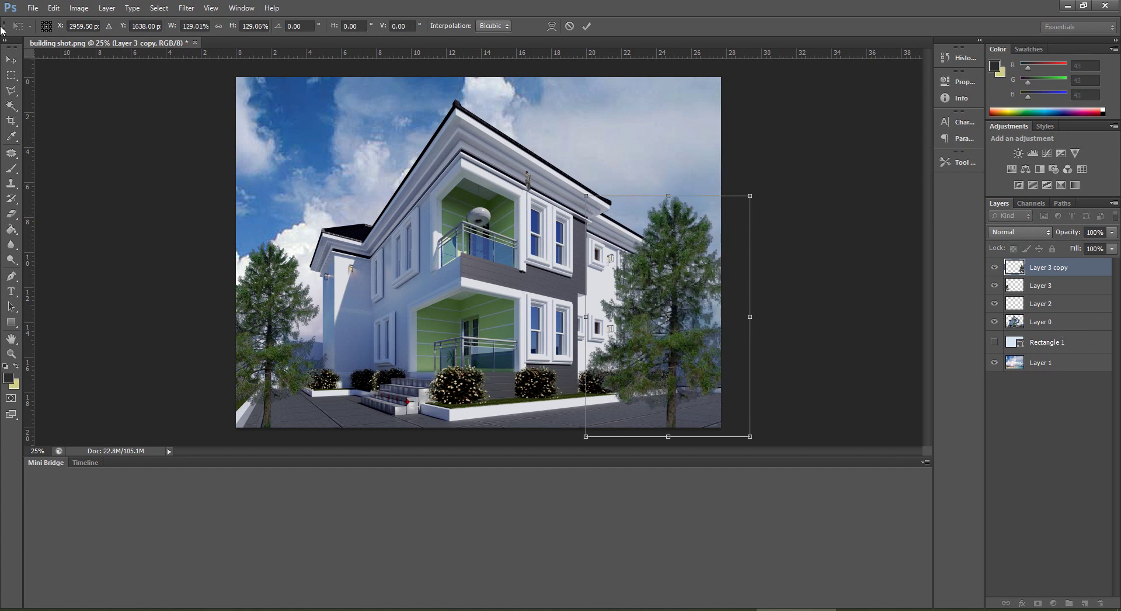
{"action": "left_click", "coordinate": [17, 72]}
{"action": "left_click", "coordinate": [508, 237]}
Drag Layer 3 copy below Layer 0 so the tree sits behind the house, then adjust its position
{"action": "left_click", "coordinate": [1045, 268]}
{"action": "left_click_drag", "start_coordinate": [1045, 269], "coordinate": [1066, 339]}
{"action": "mouse_move", "coordinate": [678, 254]}
{"action": "left_mouse_down"}
{"action": "mouse_move", "coordinate": [695, 271]}
{"action": "mouse_move", "coordinate": [662, 238]}
{"action": "left_mouse_up"}
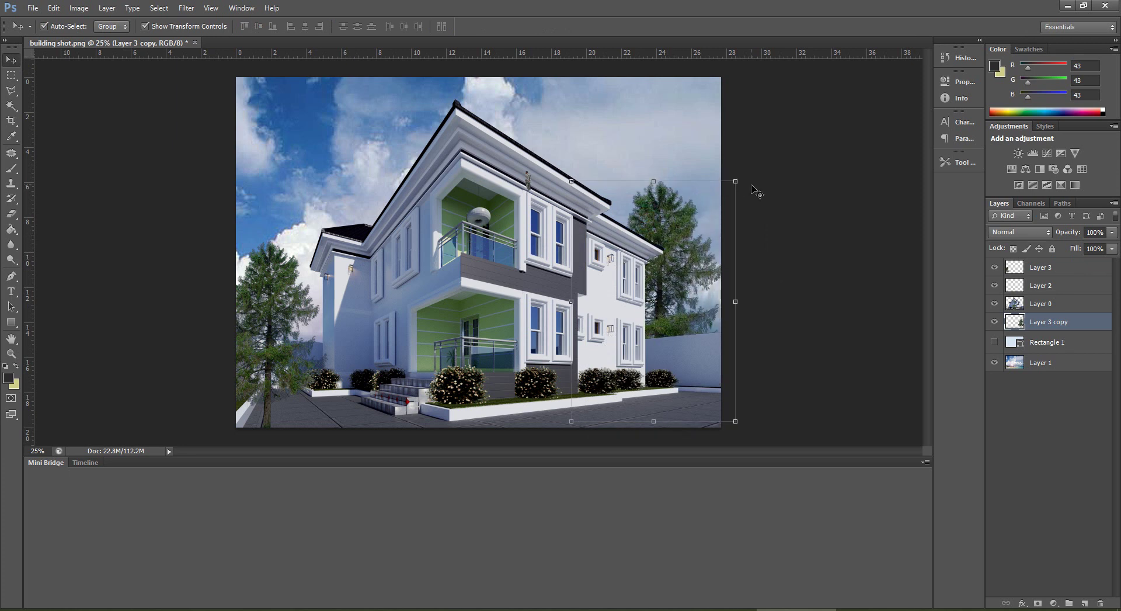
{"action": "left_click_drag", "start_coordinate": [689, 186], "coordinate": [708, 196]}
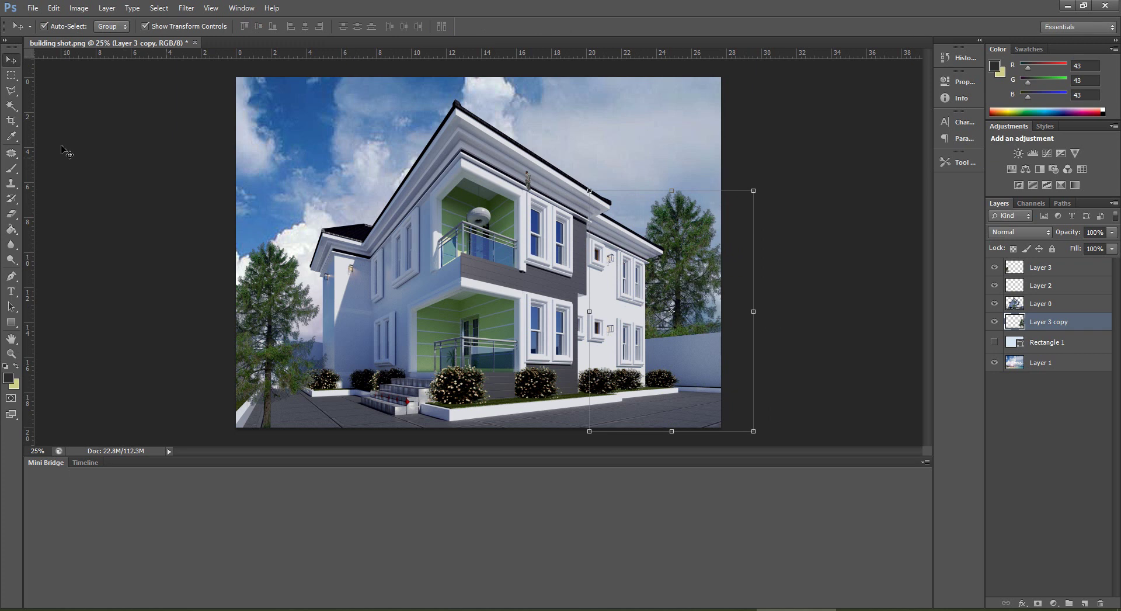
Scale up the small standing figure on Layer 2 and apply the transformation
{"action": "left_click", "coordinate": [88, 131]}
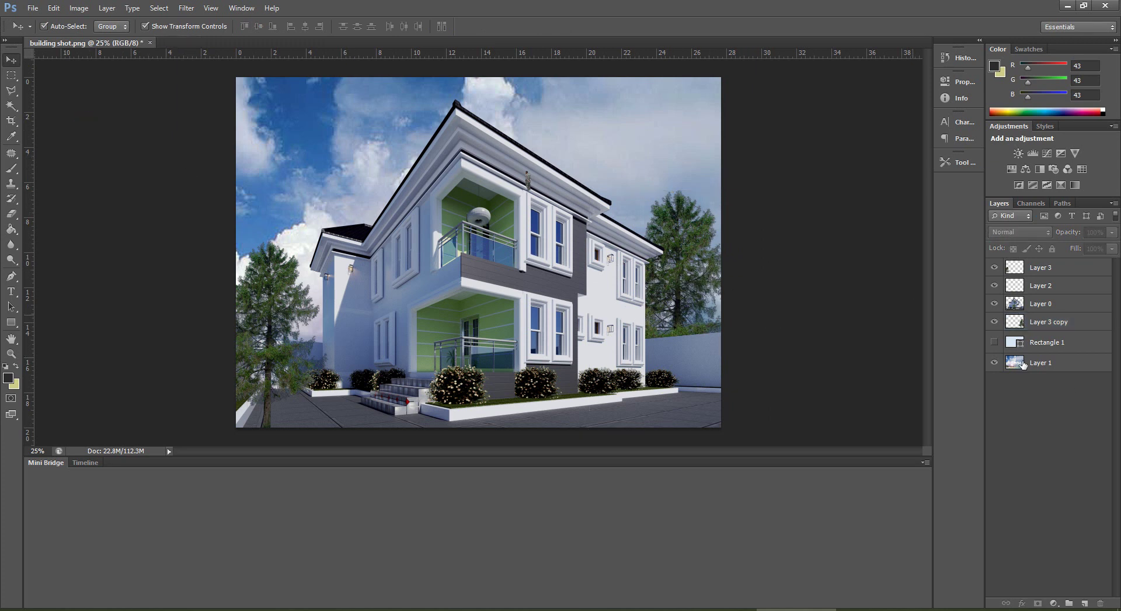
{"action": "left_click", "coordinate": [1052, 289]}
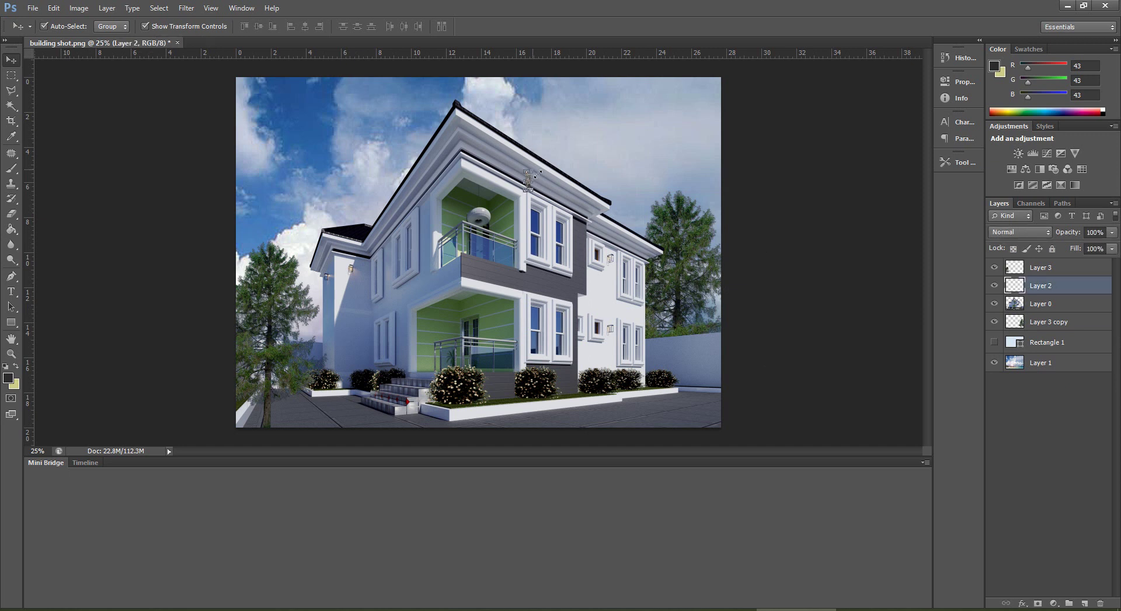
{"action": "left_click_drag", "start_coordinate": [537, 174], "coordinate": [583, 86]}
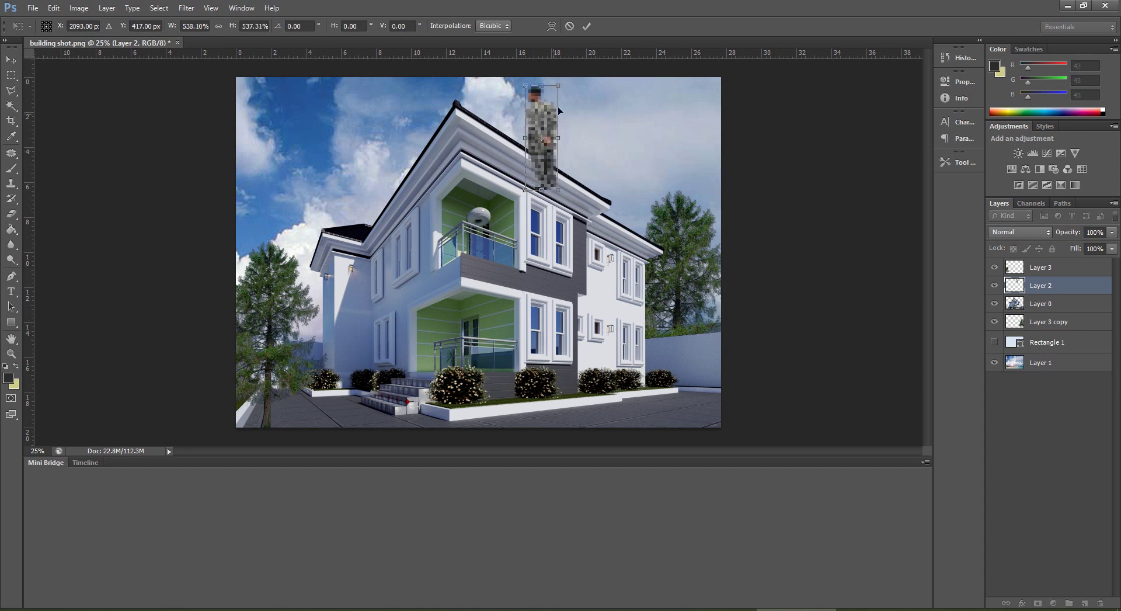
{"action": "key", "text": "v"}
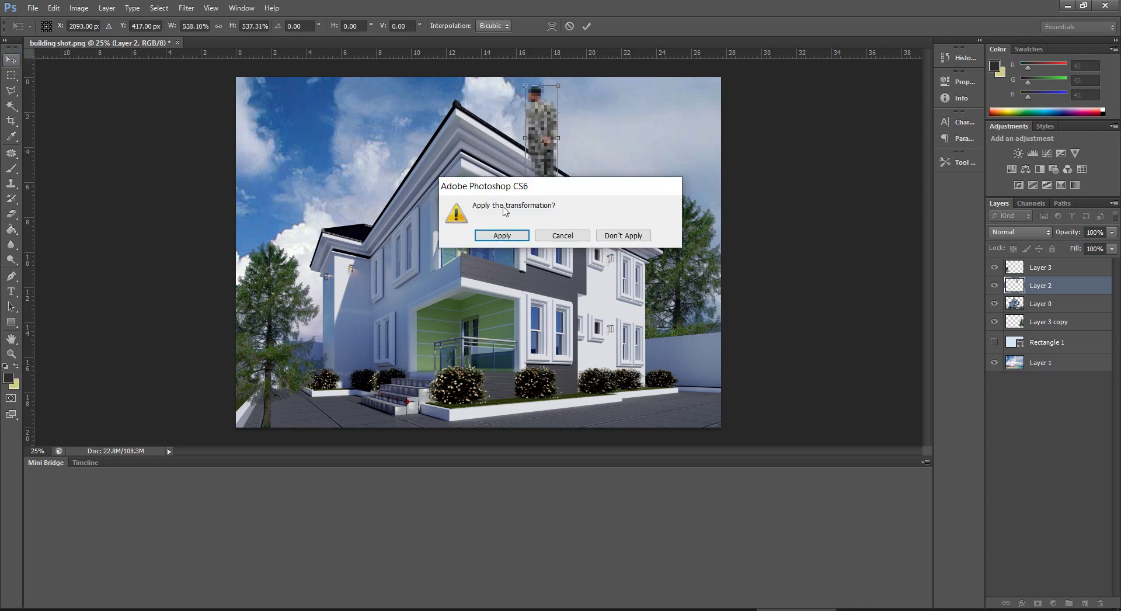
{"action": "key", "text": "Return"}
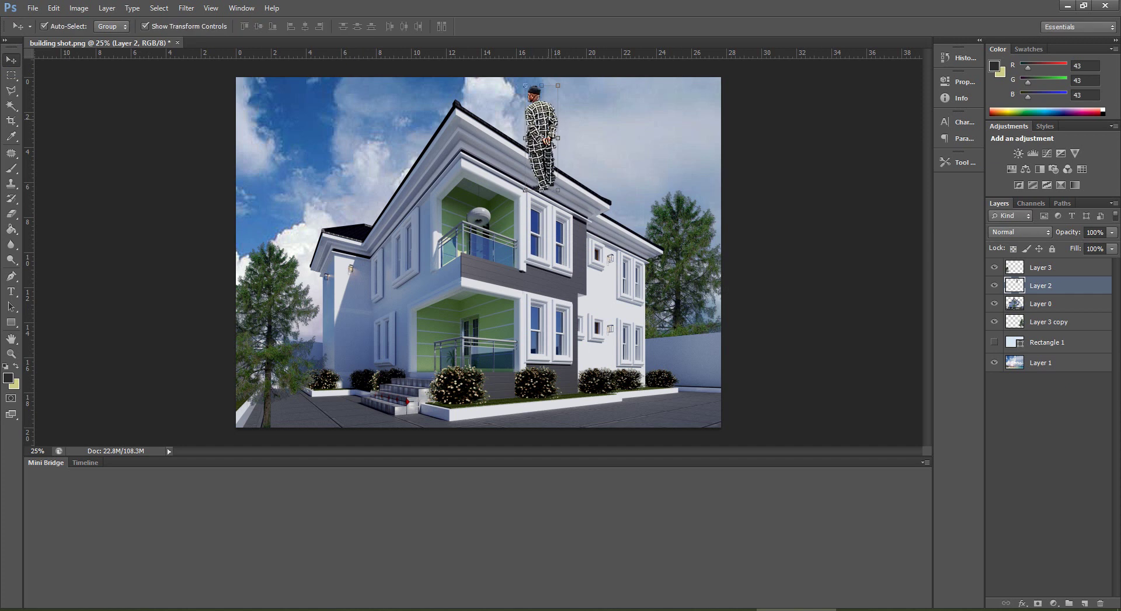
Set the figure on the ground by the right wall at about 123% and apply it
{"action": "left_click_drag", "start_coordinate": [546, 113], "coordinate": [687, 348]}
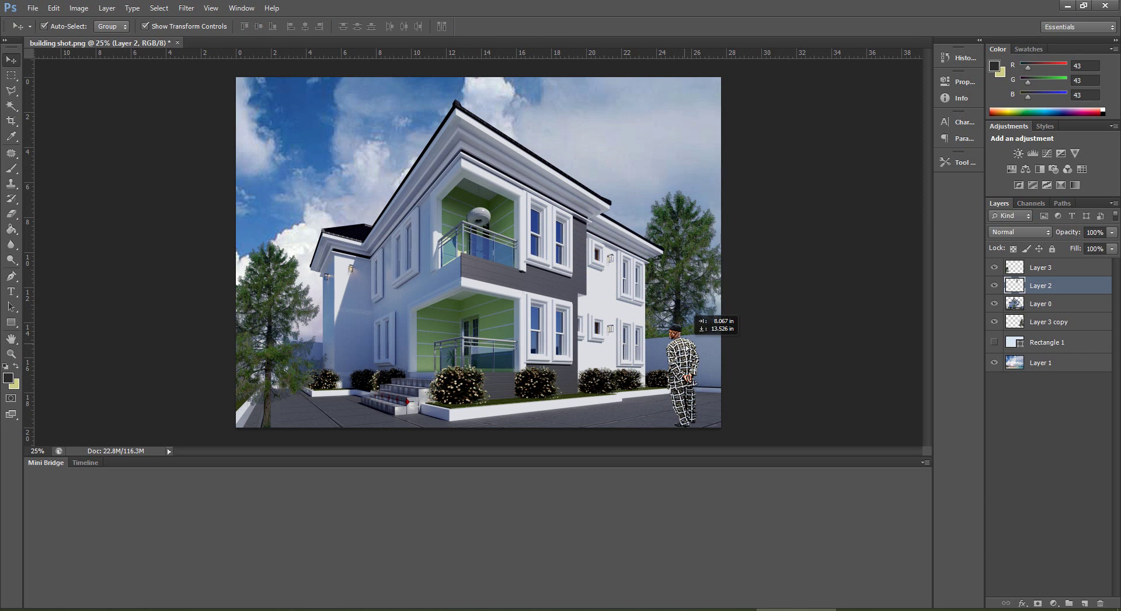
{"action": "mouse_move", "coordinate": [686, 348]}
{"action": "left_mouse_down"}
{"action": "mouse_move", "coordinate": [421, 367]}
{"action": "mouse_move", "coordinate": [697, 361]}
{"action": "left_mouse_up"}
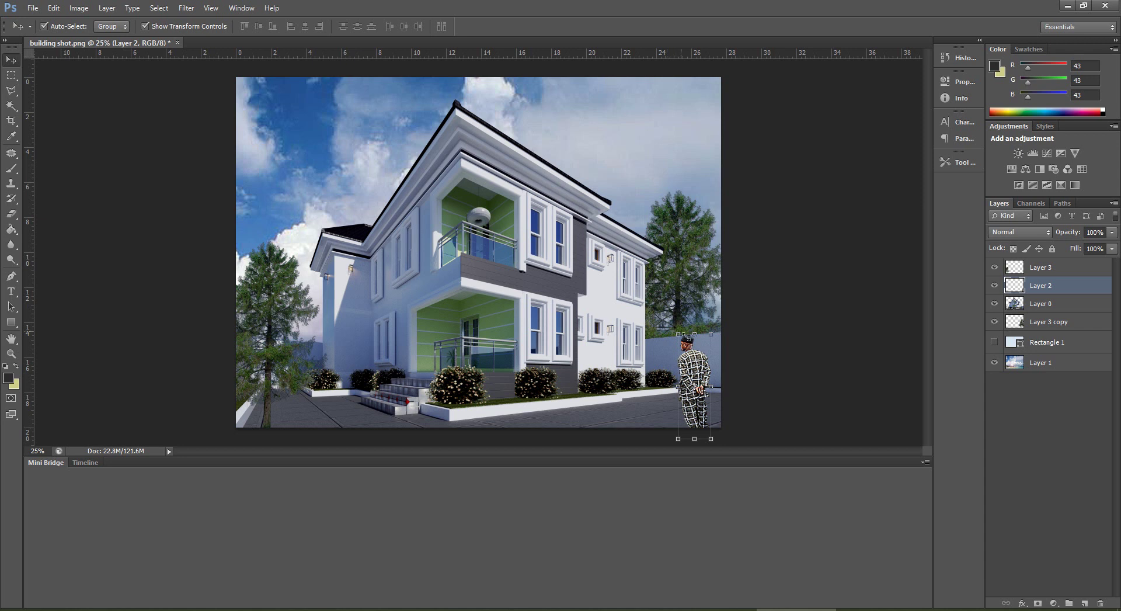
{"action": "left_click_drag", "start_coordinate": [678, 334], "coordinate": [711, 339]}
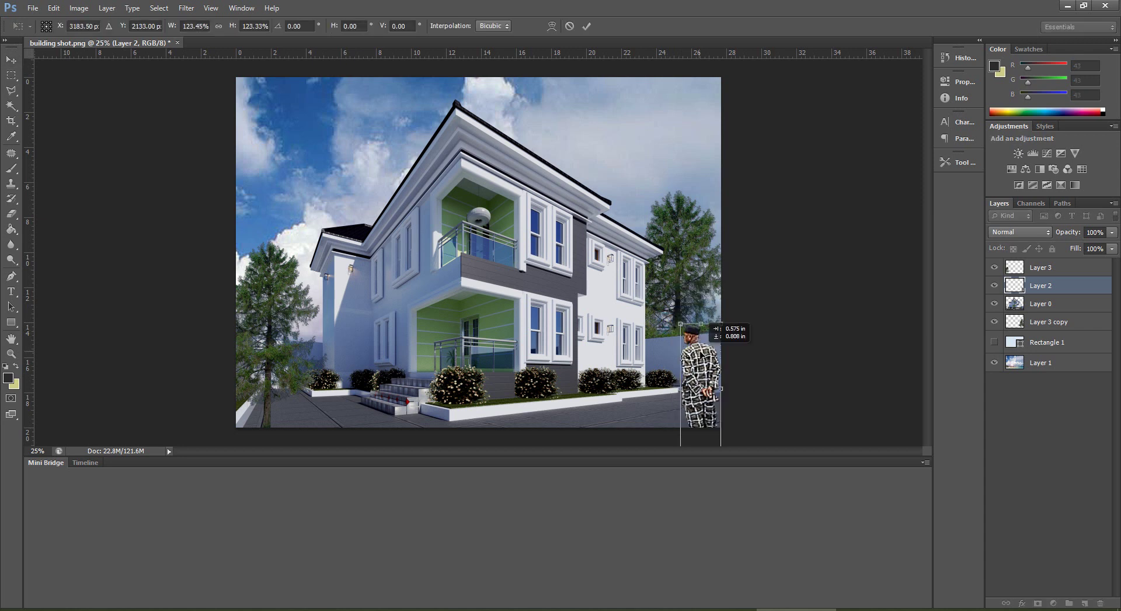
{"action": "left_click", "coordinate": [5, 60]}
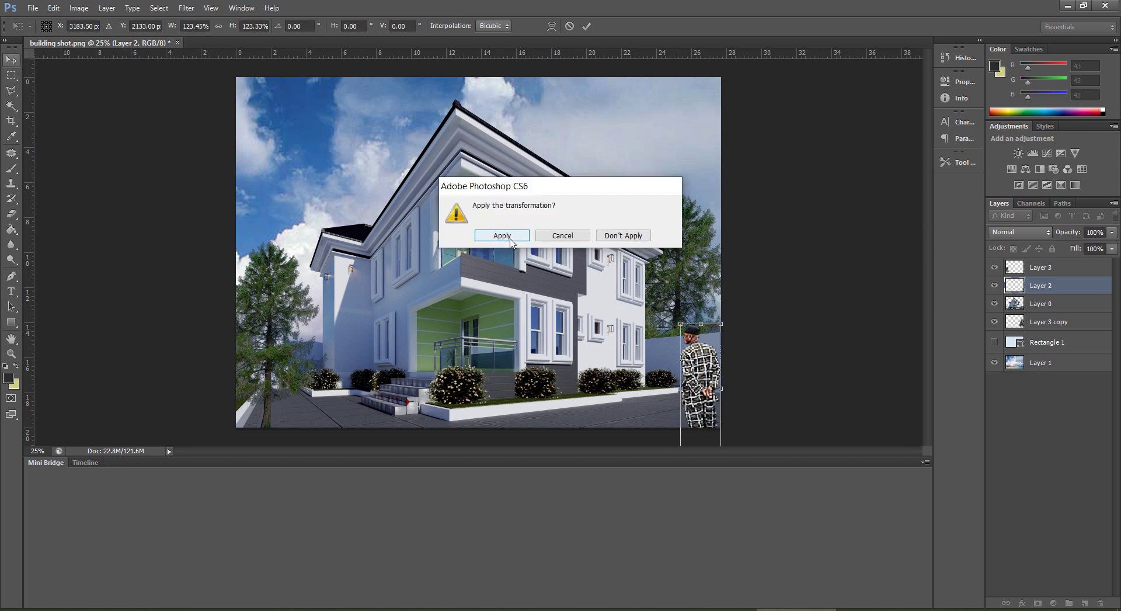
{"action": "left_click", "coordinate": [510, 239]}
{"action": "right_click", "coordinate": [789, 253]}
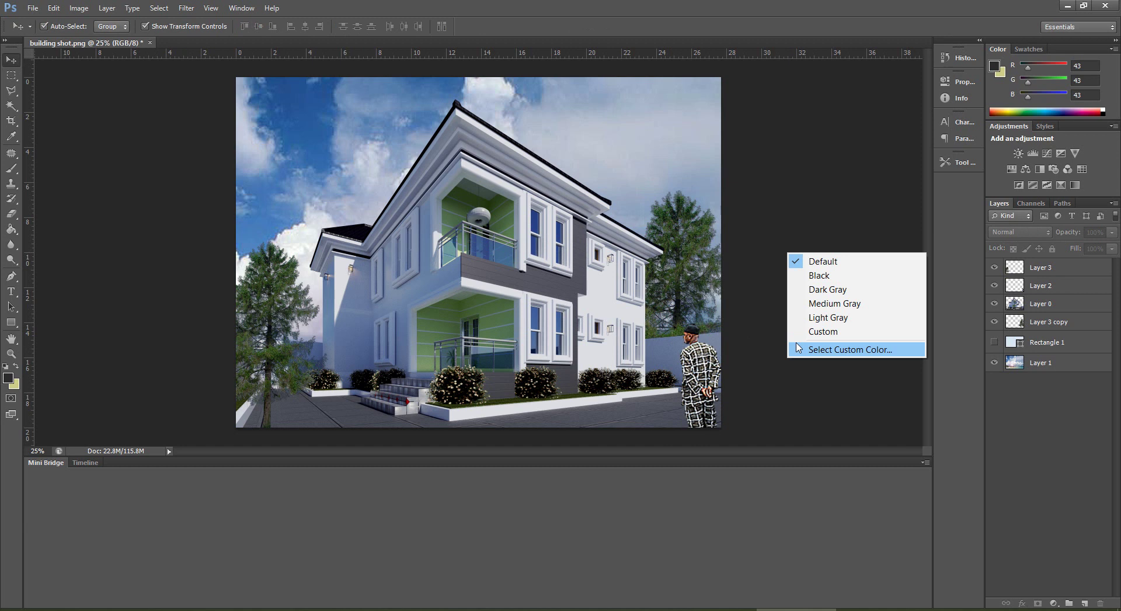
Select Layer 0, the duplex render, and bring up the Filter > Render submenu
{"action": "left_click", "coordinate": [124, 295]}
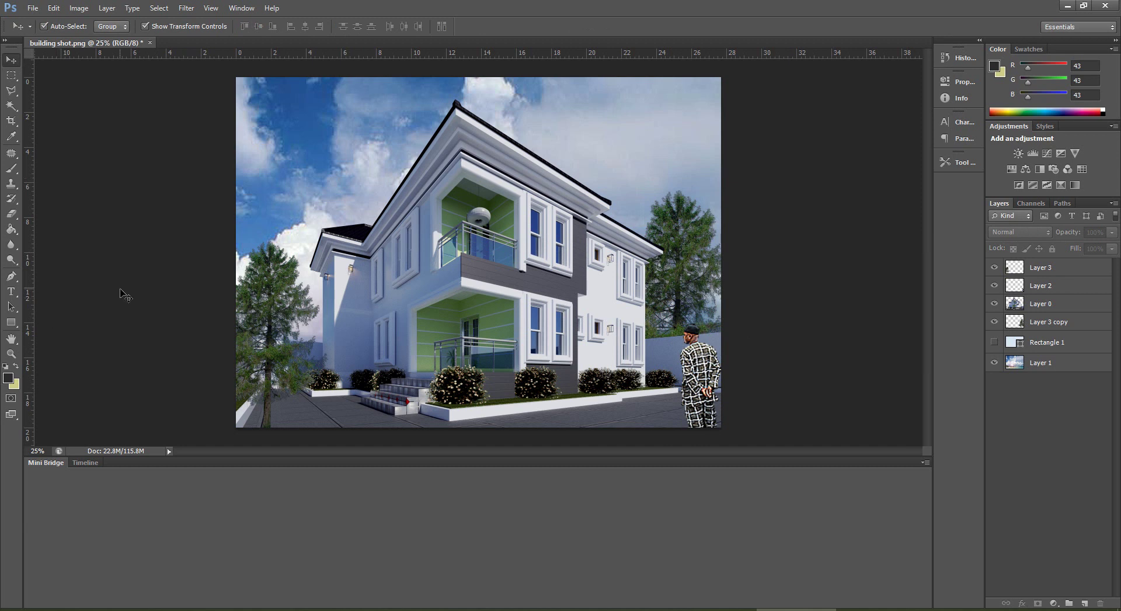
{"action": "left_click", "coordinate": [186, 8]}
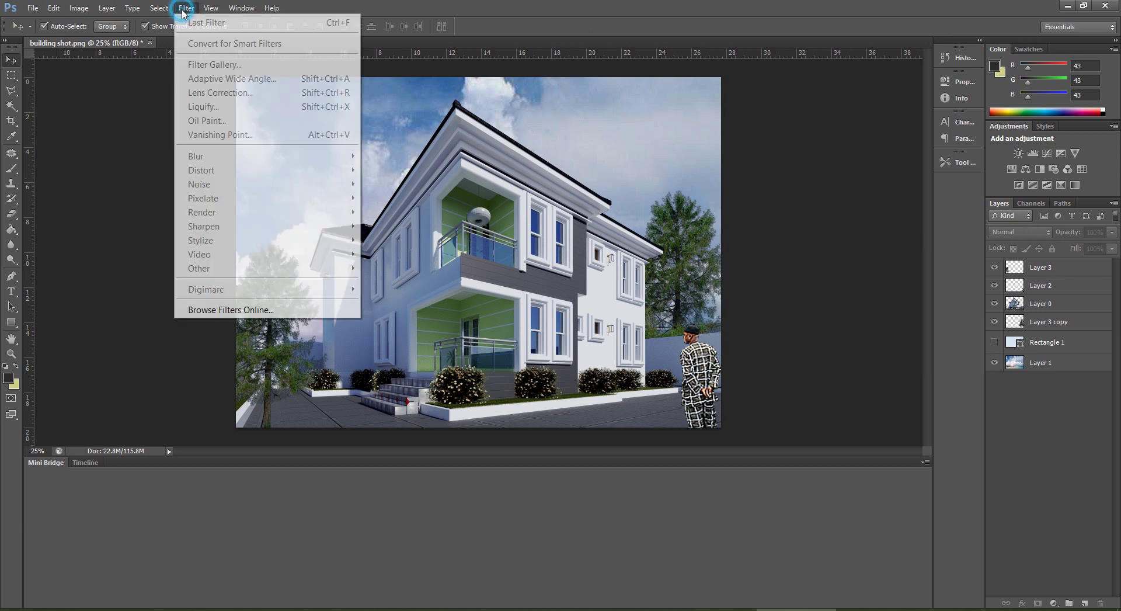
{"action": "left_click", "coordinate": [844, 379]}
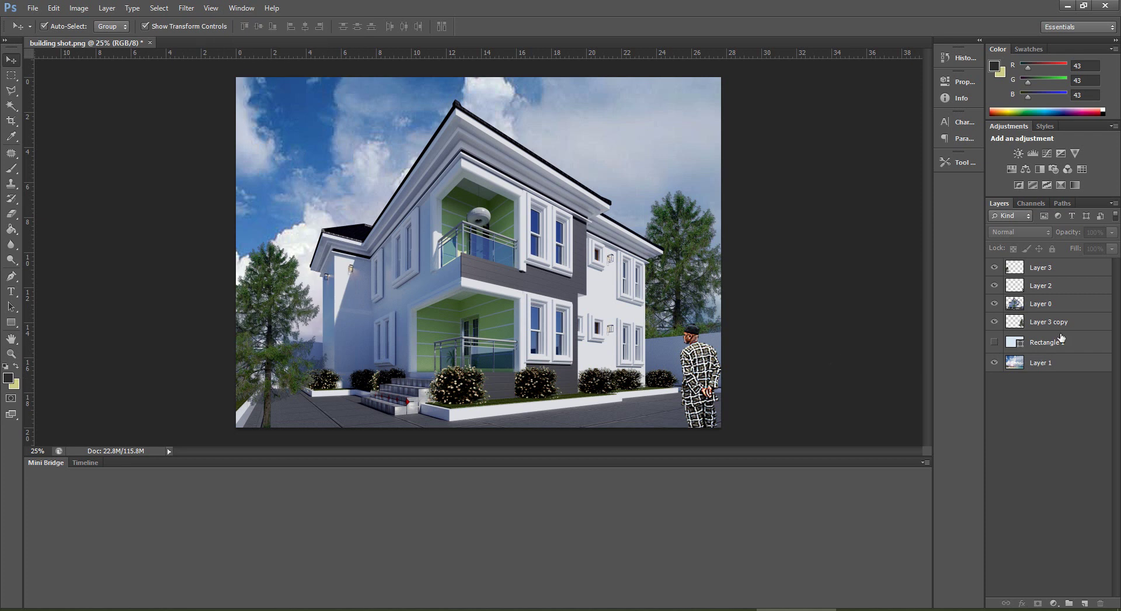
{"action": "left_click", "coordinate": [1049, 304]}
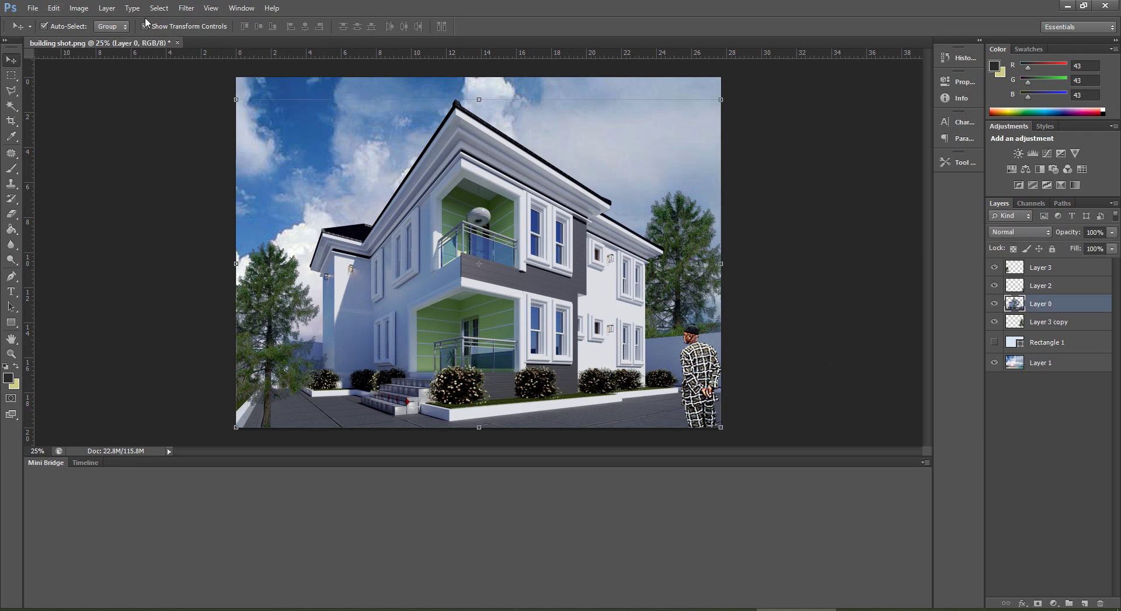
{"action": "left_click", "coordinate": [187, 8]}
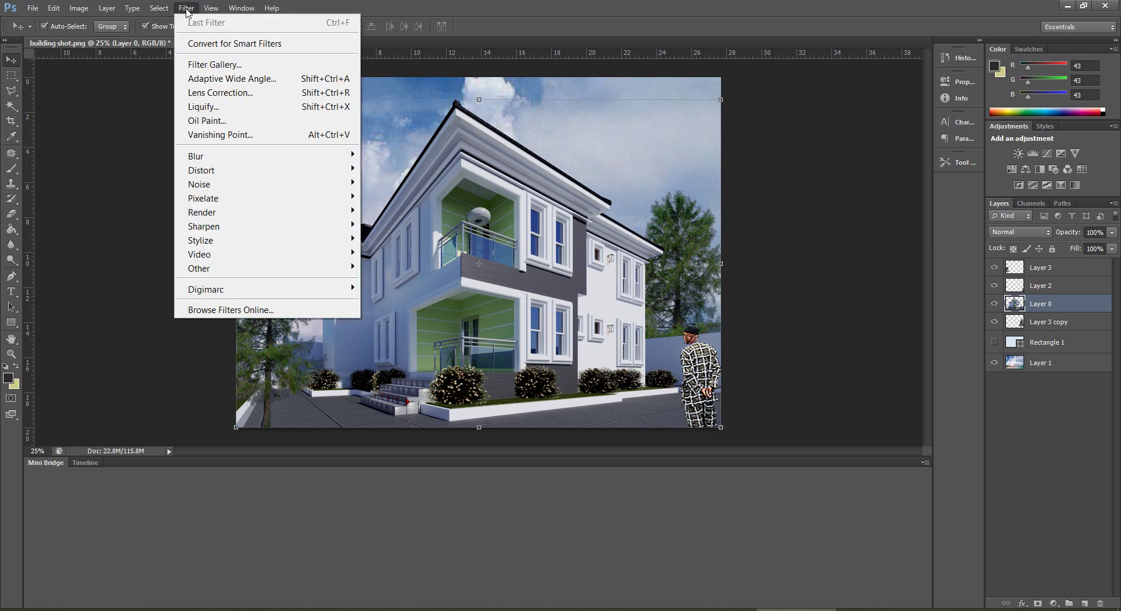
{"action": "mouse_move", "coordinate": [200, 173]}
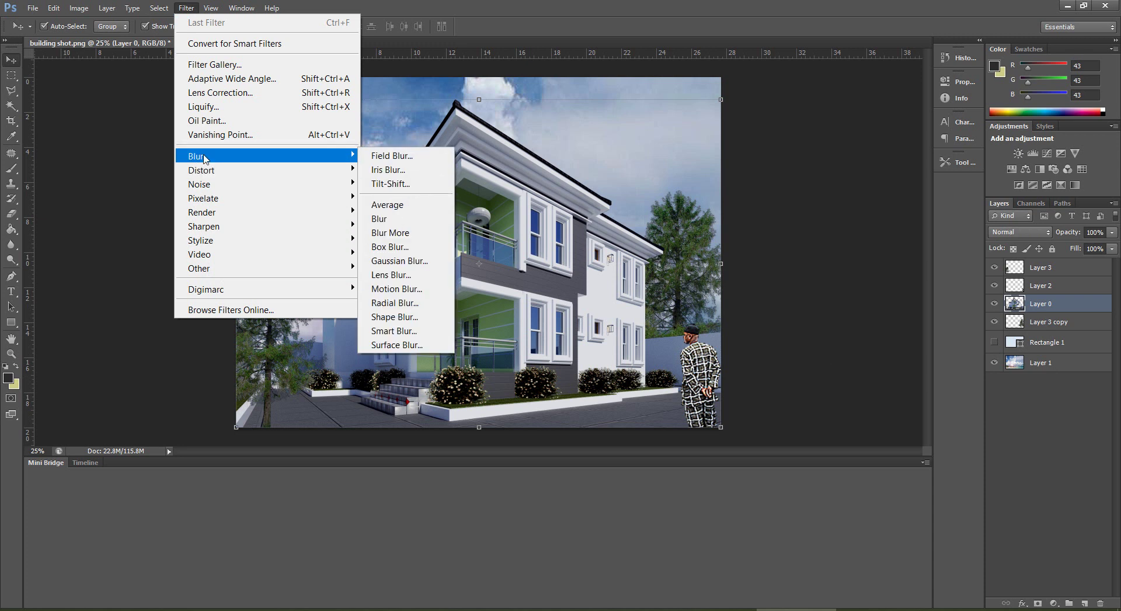
{"action": "mouse_move", "coordinate": [218, 229]}
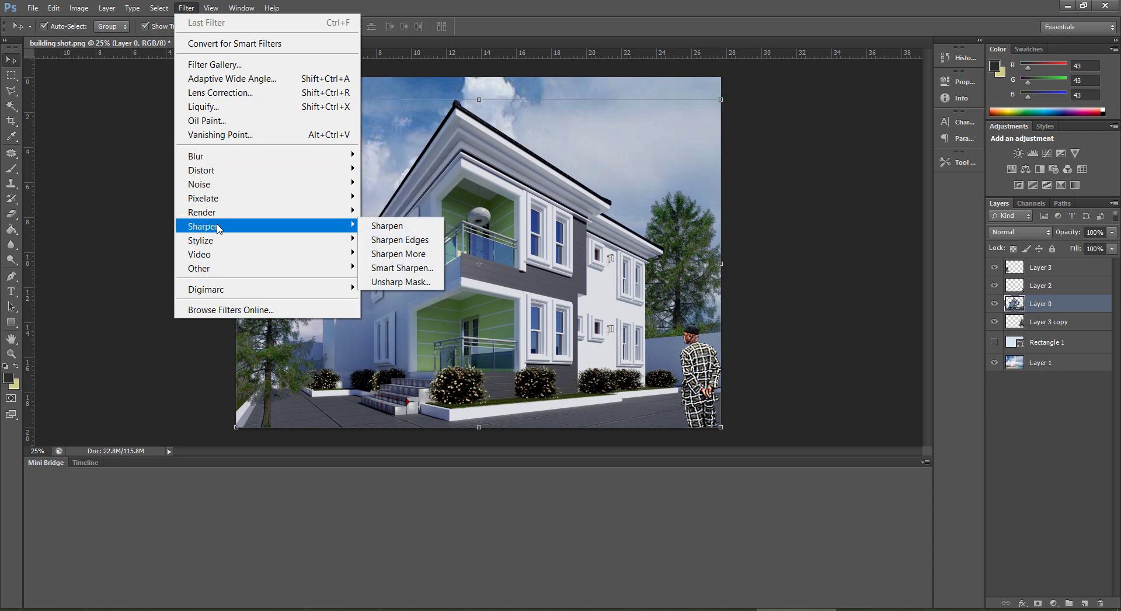
{"action": "mouse_move", "coordinate": [262, 217]}
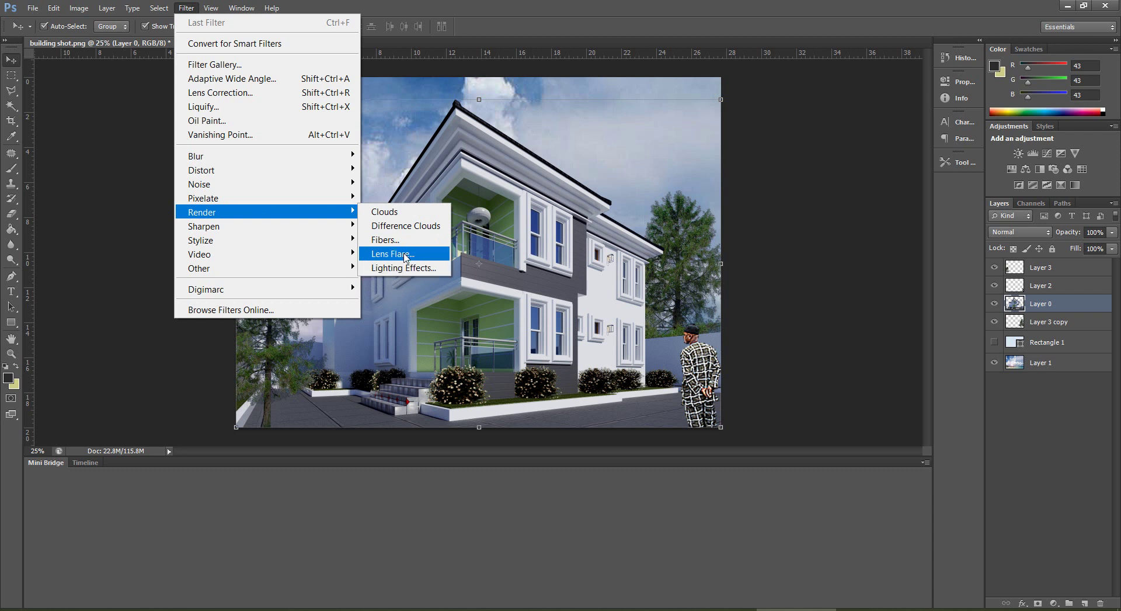
Apply a Lens Flare with 50-300mm Zoom at 100% brightness, its centre shifted down-left
{"action": "left_click", "coordinate": [406, 255]}
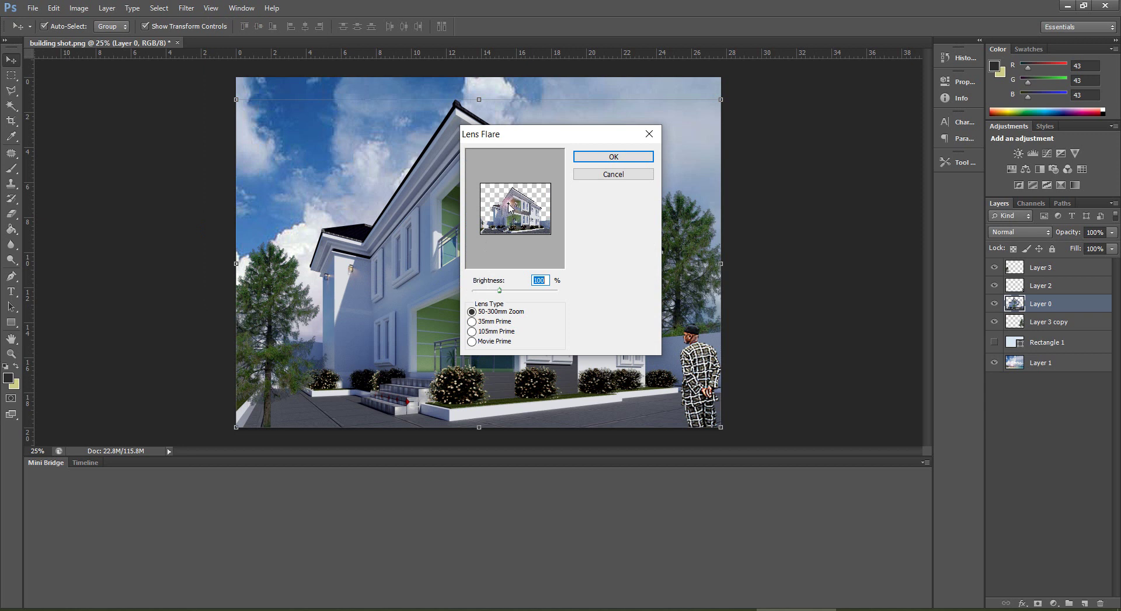
{"action": "left_click_drag", "start_coordinate": [508, 205], "coordinate": [545, 228]}
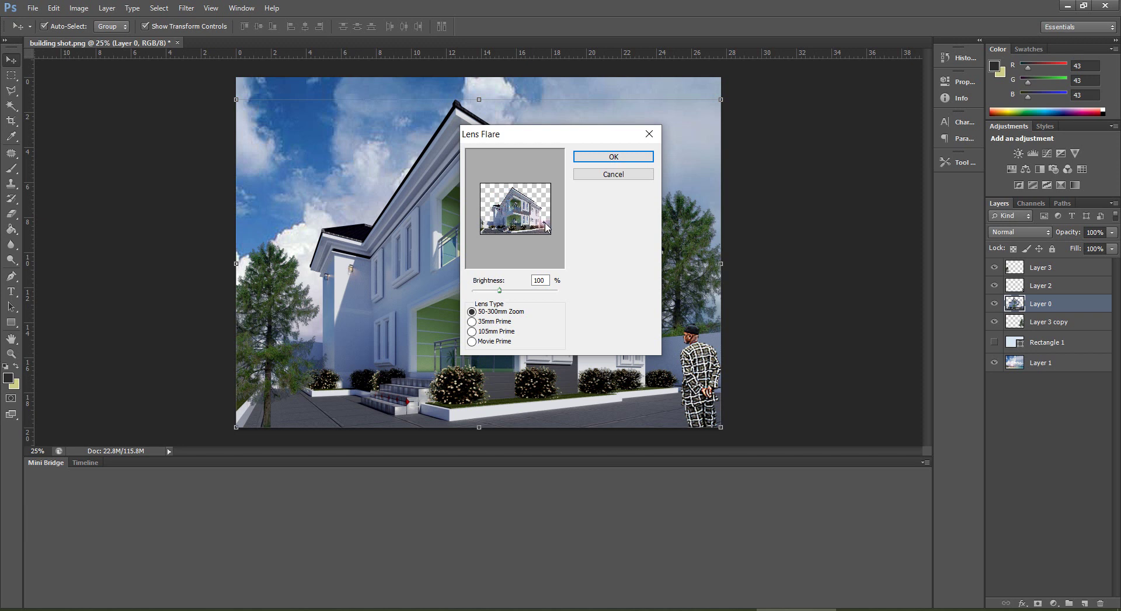
{"action": "left_click", "coordinate": [609, 160]}
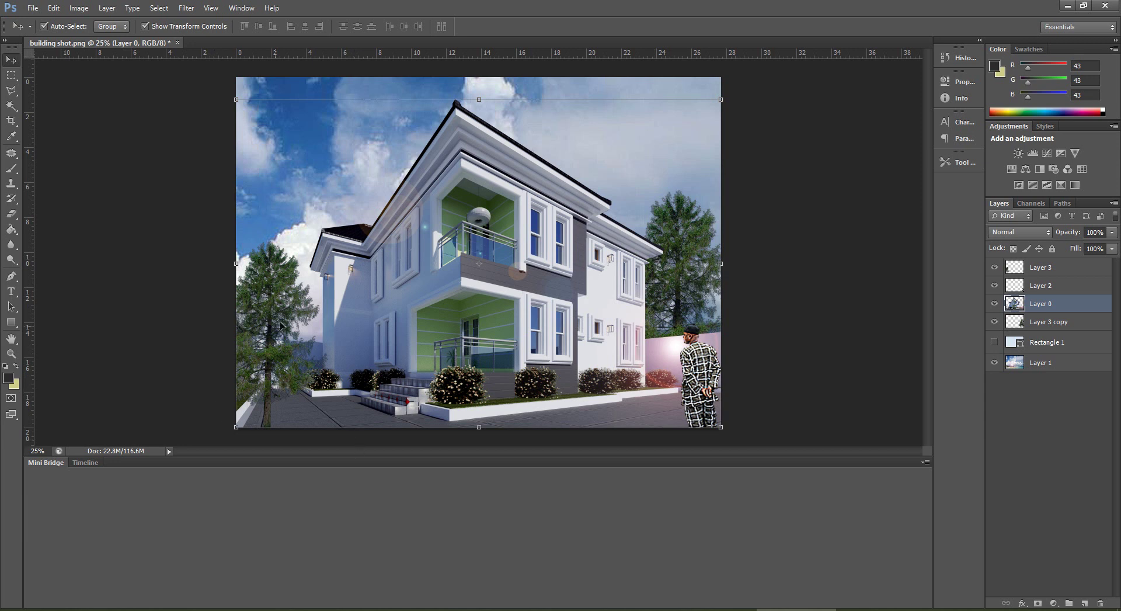
{"action": "left_click", "coordinate": [208, 301]}
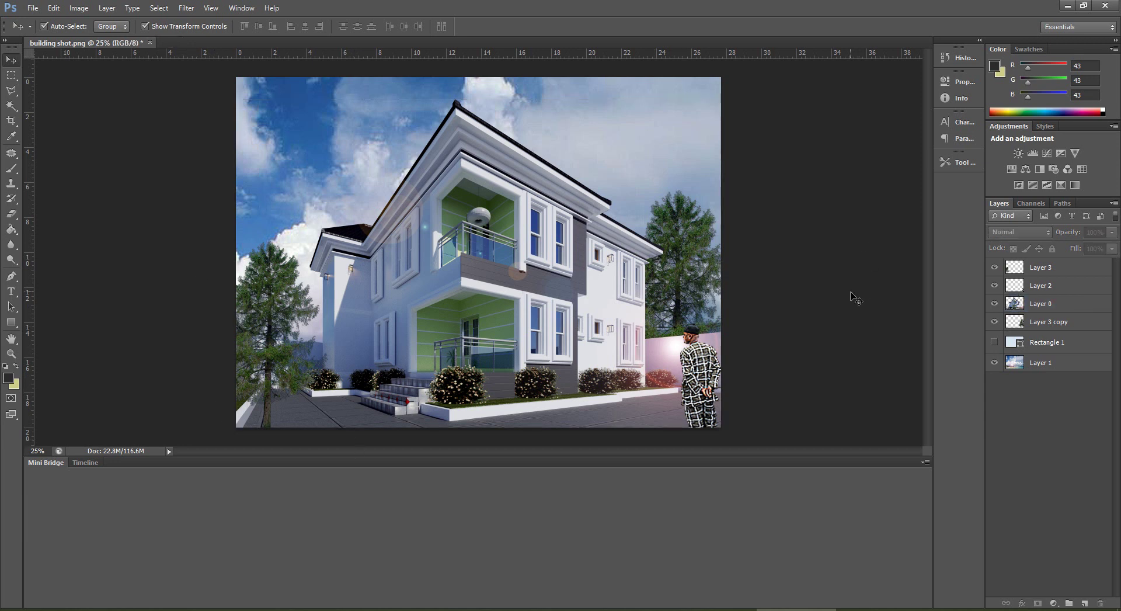
{"action": "left_click", "coordinate": [33, 8]}
{"action": "left_click", "coordinate": [55, 78]}
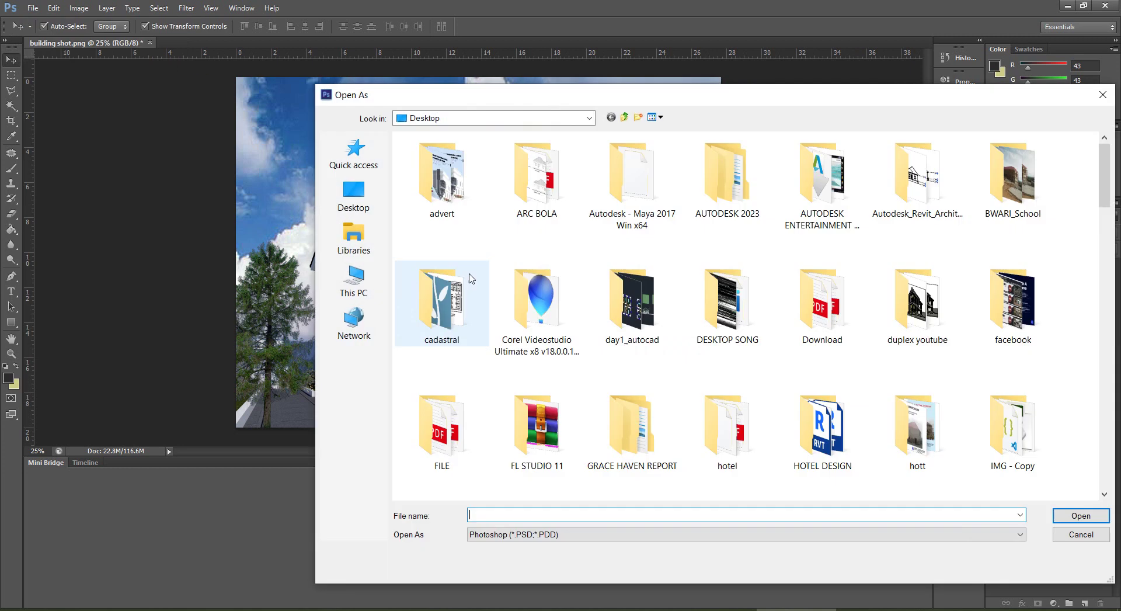
{"action": "left_click", "coordinate": [353, 195]}
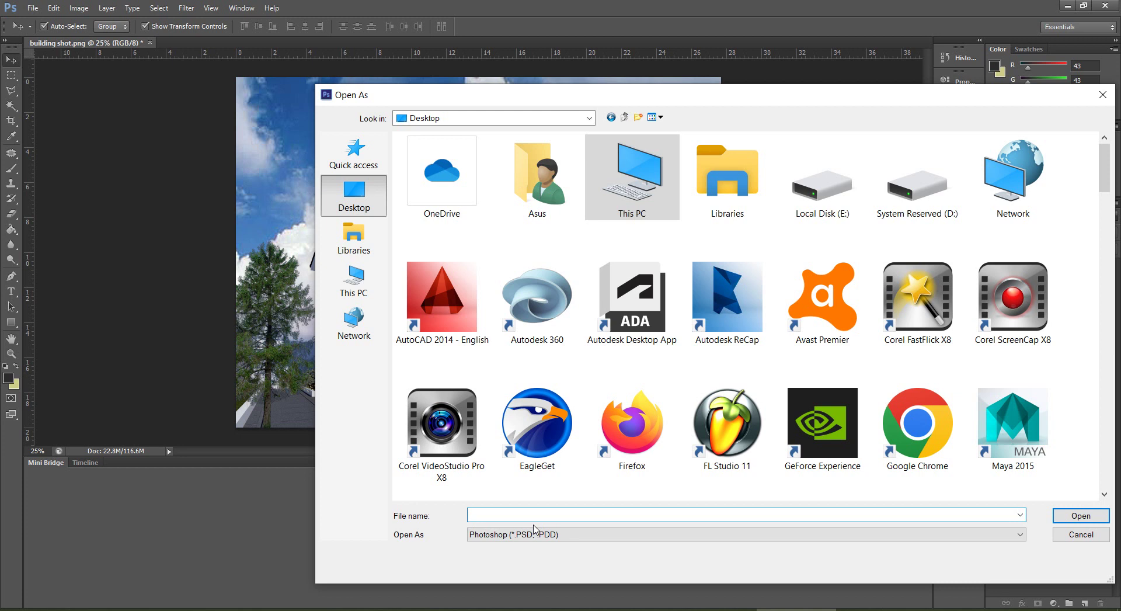
{"action": "type", "text": "revi"}
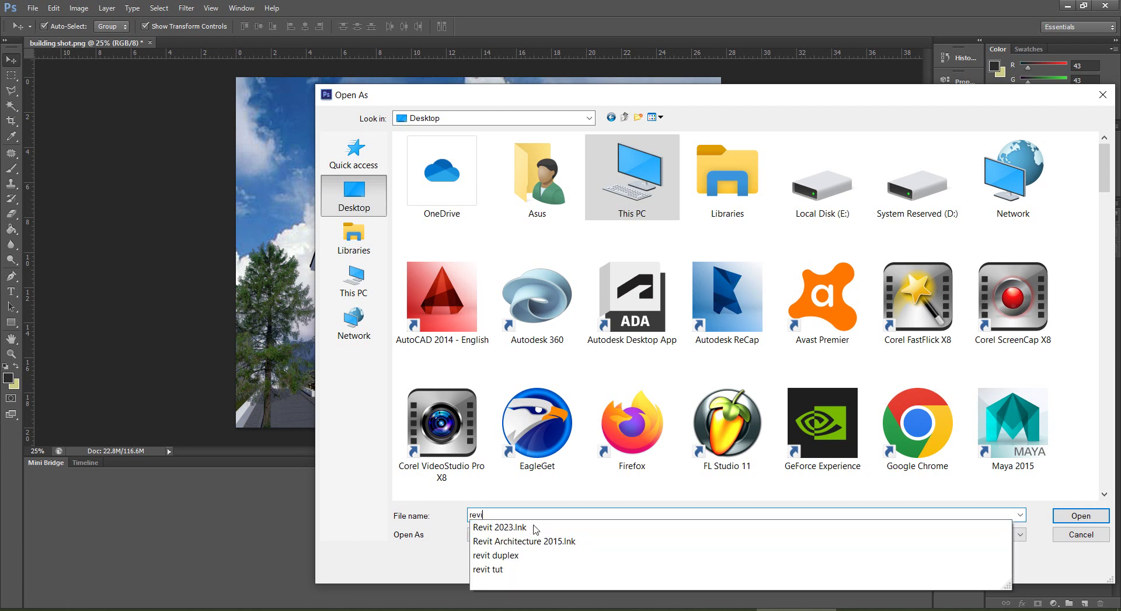
{"action": "type", "text": "t pa"}
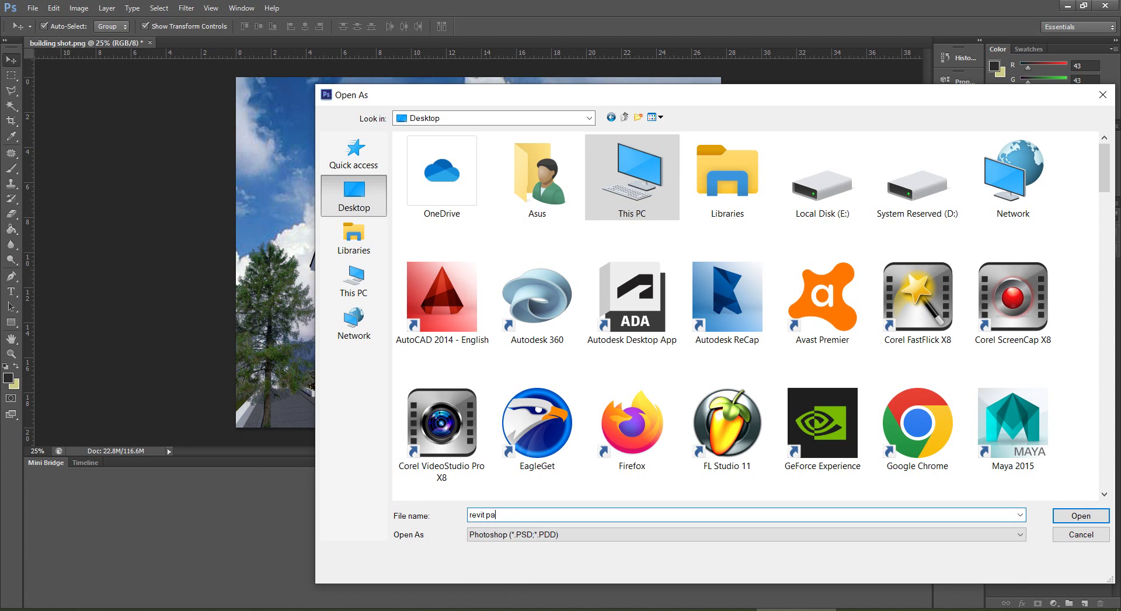
{"action": "type", "text": "rt"}
{"action": "left_click", "coordinate": [1016, 533]}
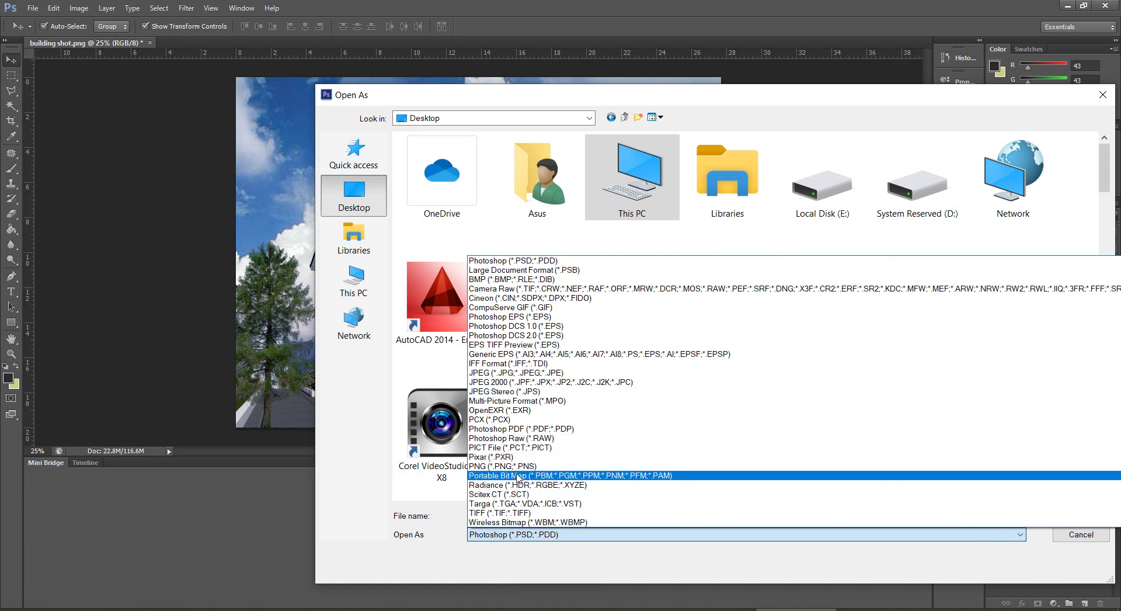
{"action": "left_click", "coordinate": [518, 466]}
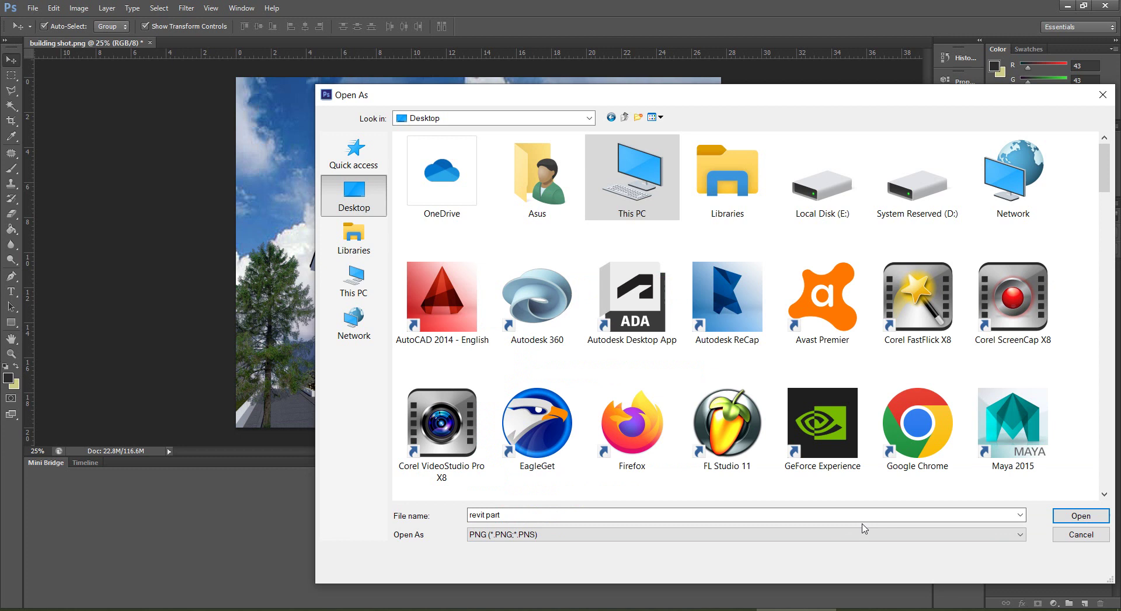
{"action": "left_click", "coordinate": [1081, 516]}
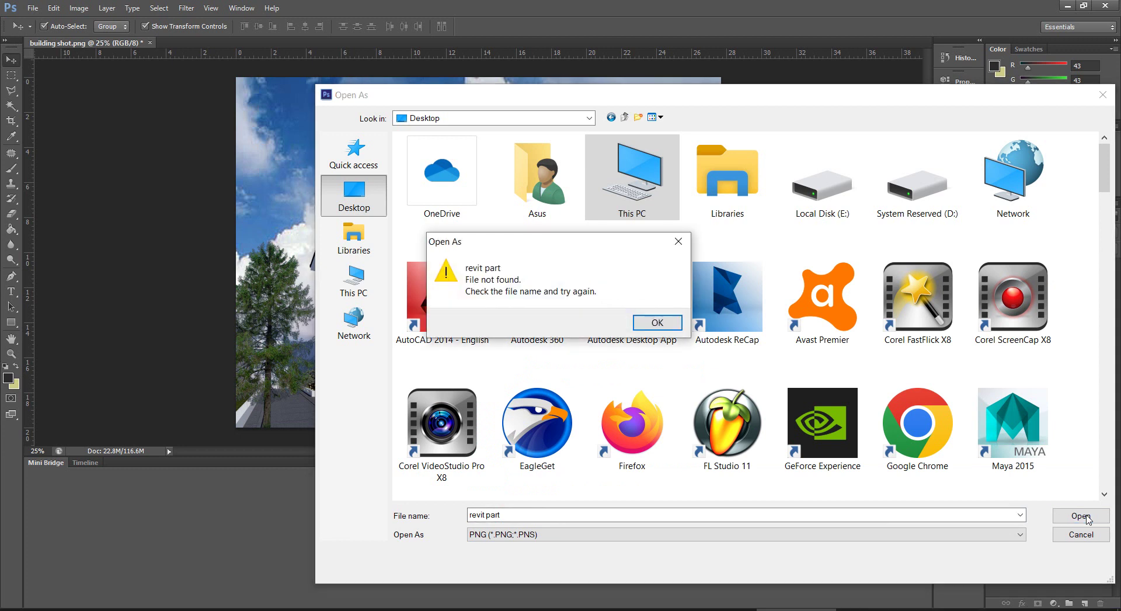
{"action": "left_click", "coordinate": [678, 241]}
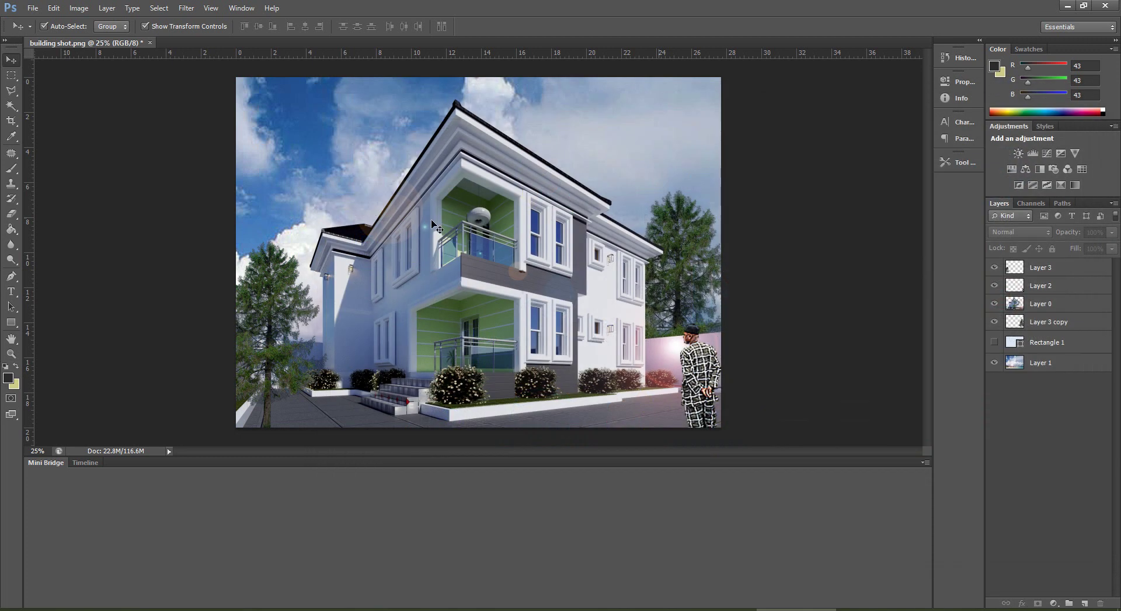
Save a copy as 'building revit shot' in PNG format to the Desktop
{"action": "left_click", "coordinate": [33, 8]}
{"action": "left_click", "coordinate": [46, 188]}
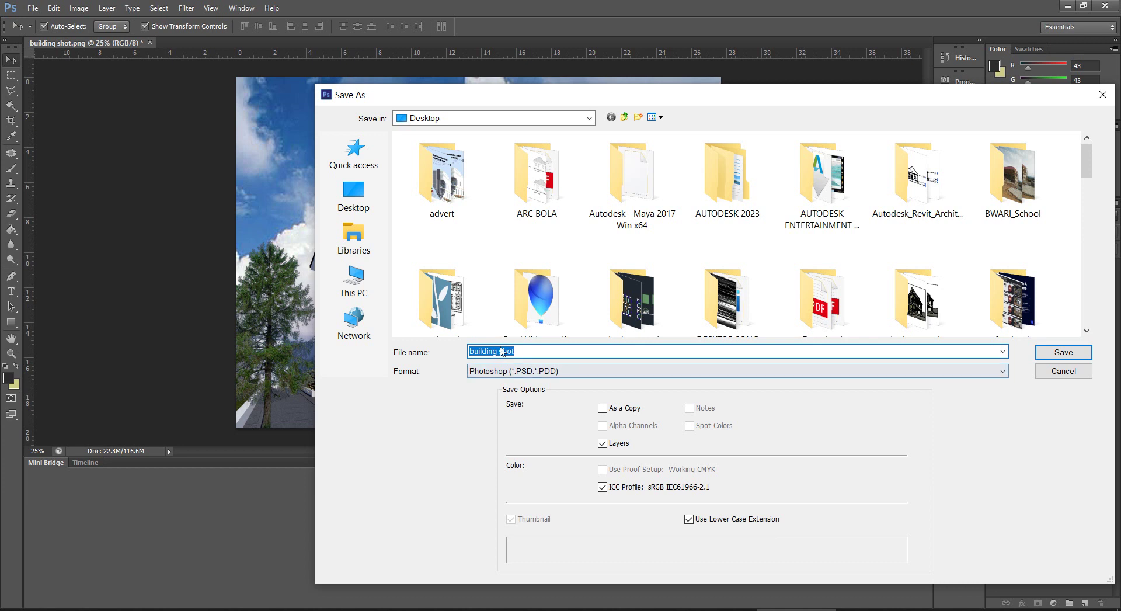
{"action": "left_click", "coordinate": [1002, 370]}
{"action": "left_click", "coordinate": [502, 351]}
{"action": "left_click", "coordinate": [503, 352]}
{"action": "type", "text": "re"}
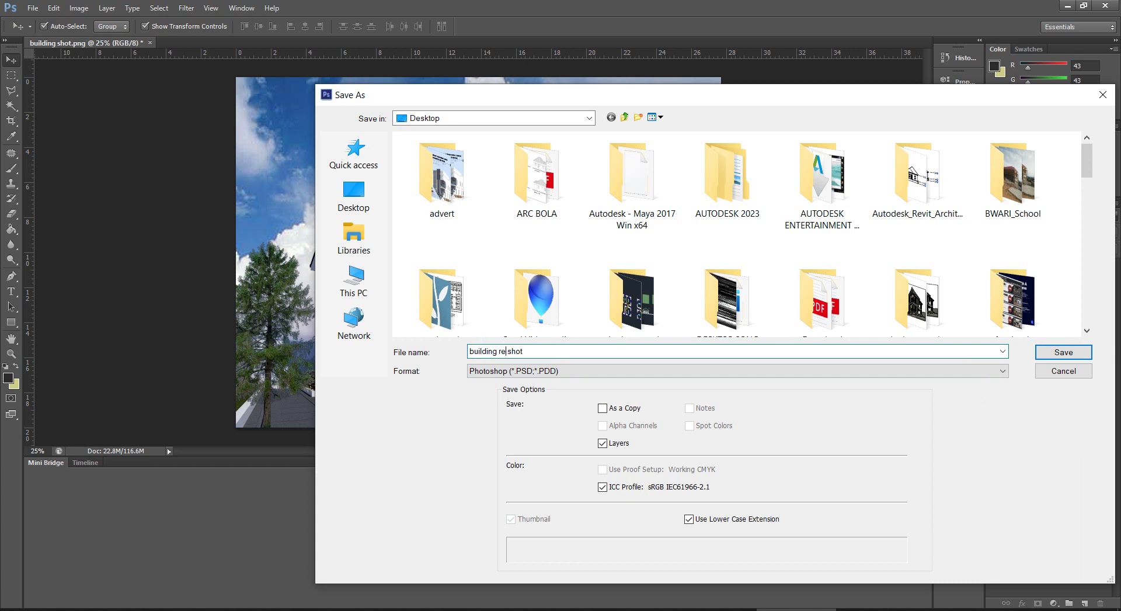
{"action": "type", "text": "vit"}
{"action": "left_click", "coordinate": [541, 372]}
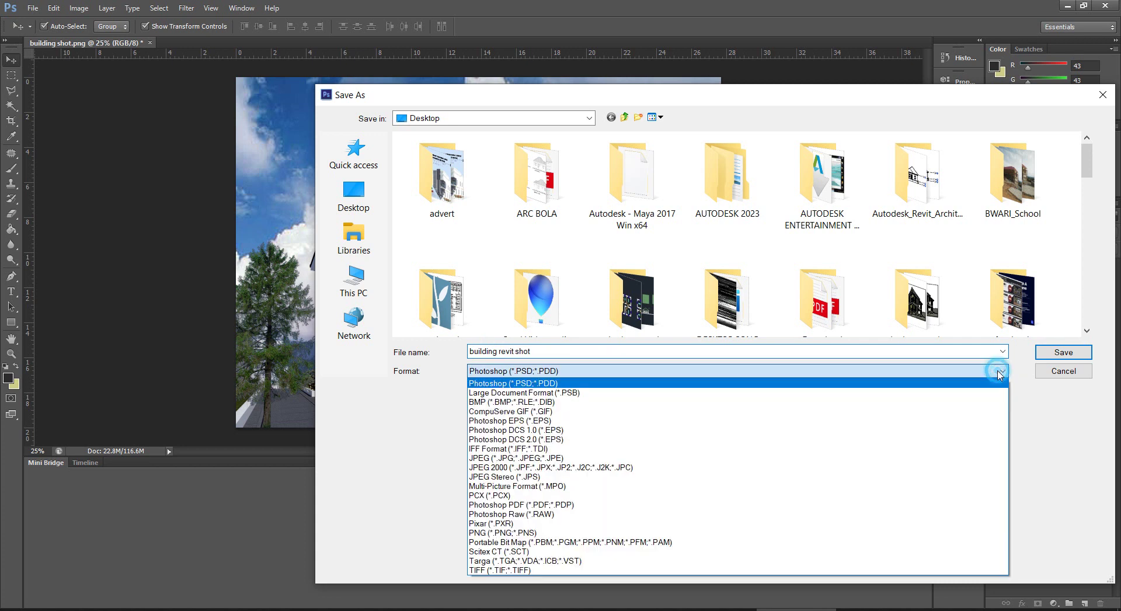
{"action": "left_click", "coordinate": [503, 532]}
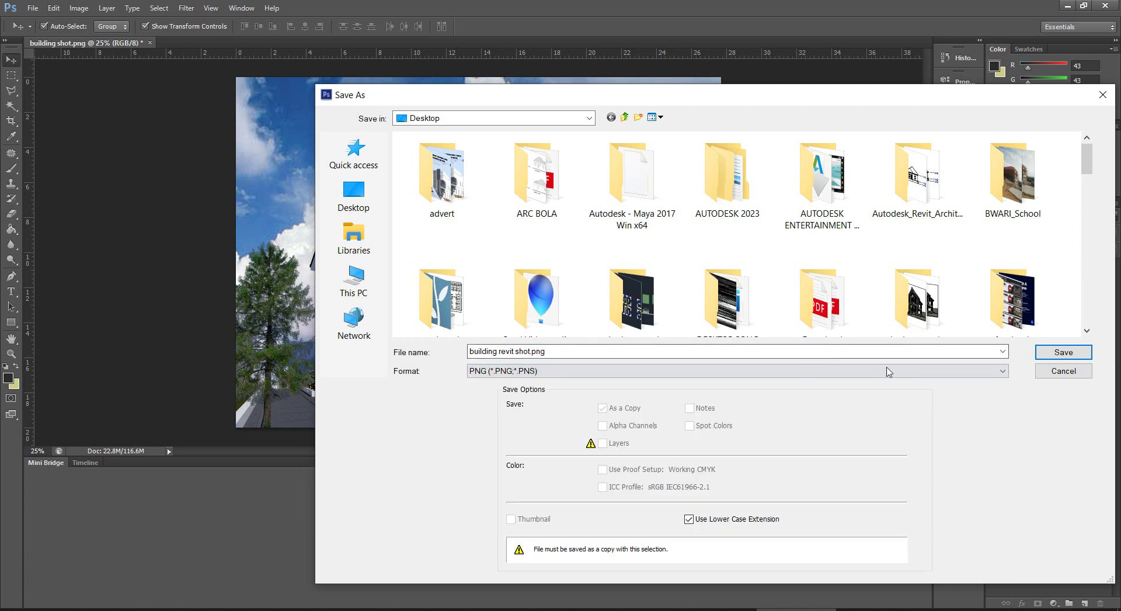
{"action": "left_click", "coordinate": [1063, 352]}
Accept the PNG Options to complete the save
{"action": "left_click", "coordinate": [607, 196]}
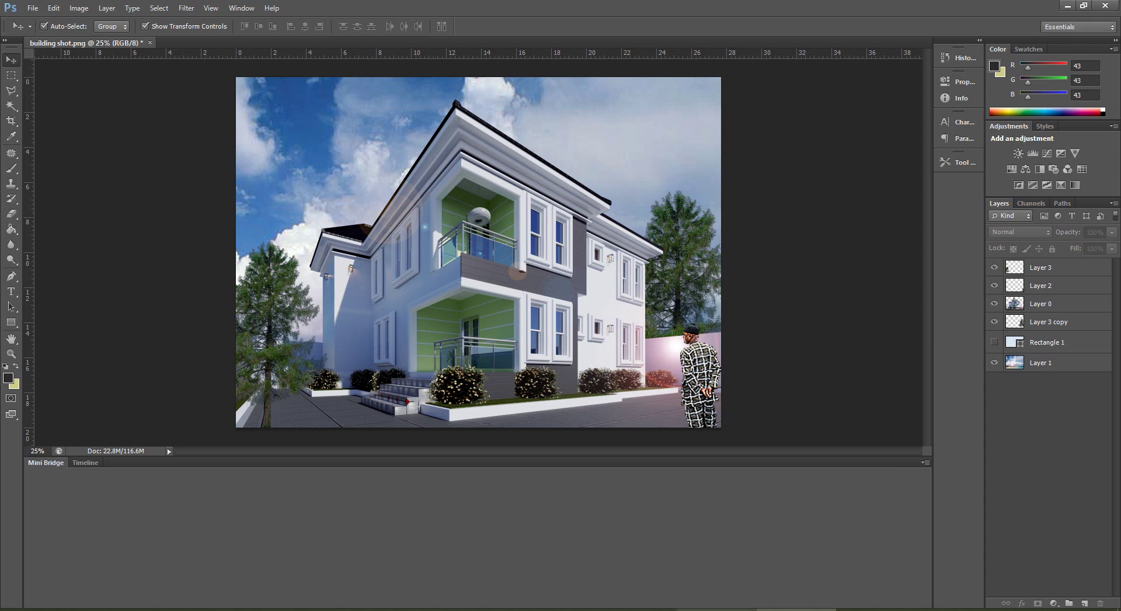
In Revit, import building revit shot.png from the Desktop into the 'render' section view
{"action": "mouse_move", "coordinate": [717, 610]}
{"action": "left_click", "coordinate": [715, 561]}
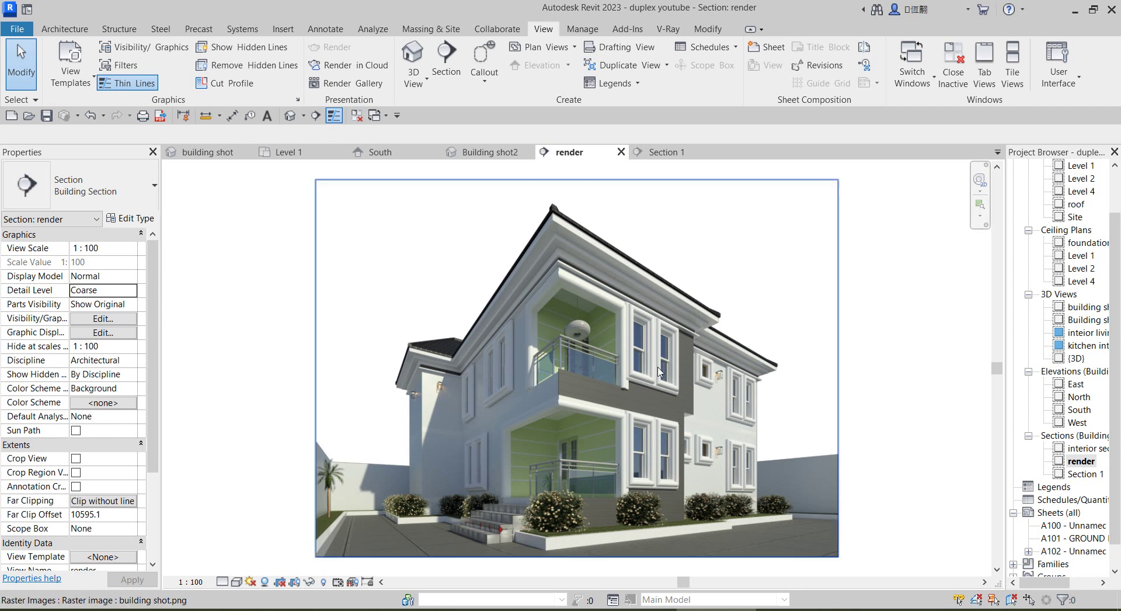
{"action": "scroll", "coordinate": [655, 369], "scroll_direction": "down", "scroll_amount": 3}
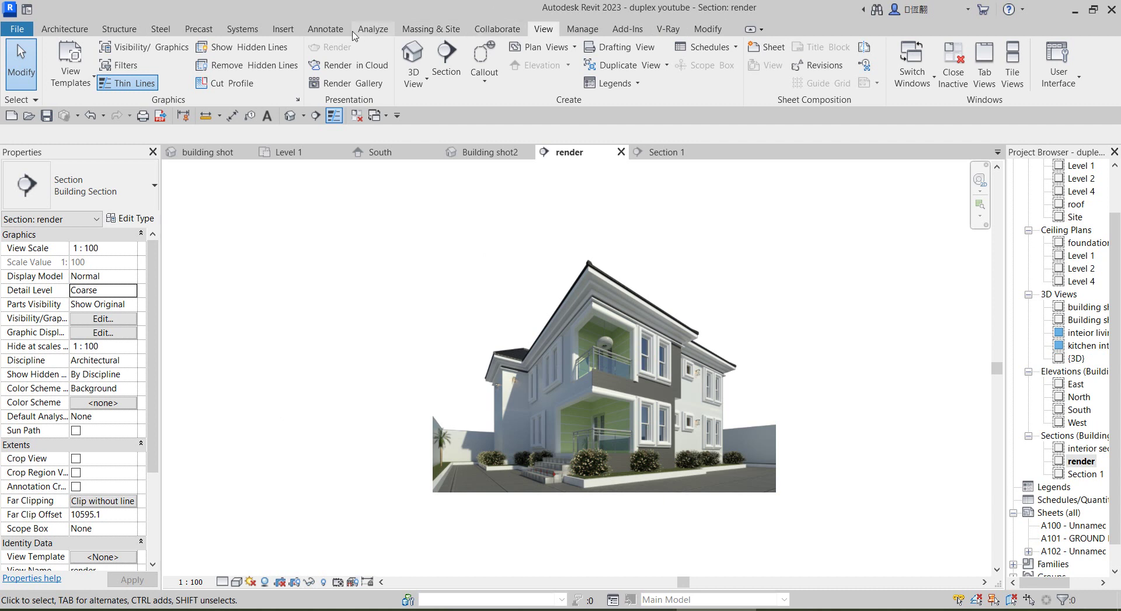
{"action": "left_click", "coordinate": [282, 29]}
{"action": "left_click", "coordinate": [551, 76]}
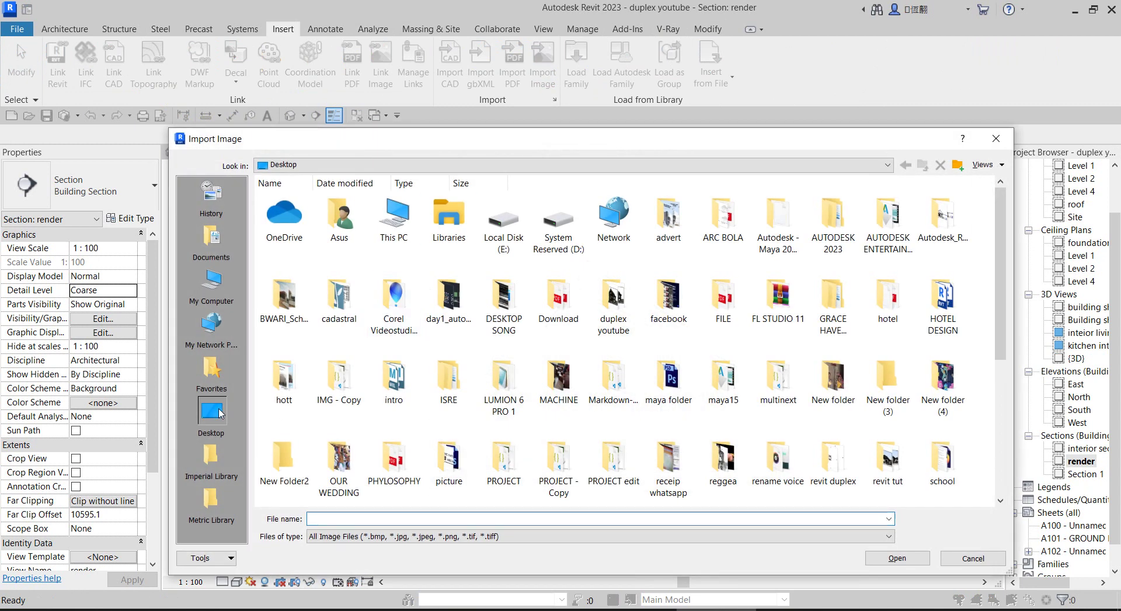
{"action": "scroll", "coordinate": [592, 410], "scroll_direction": "down", "scroll_amount": 4}
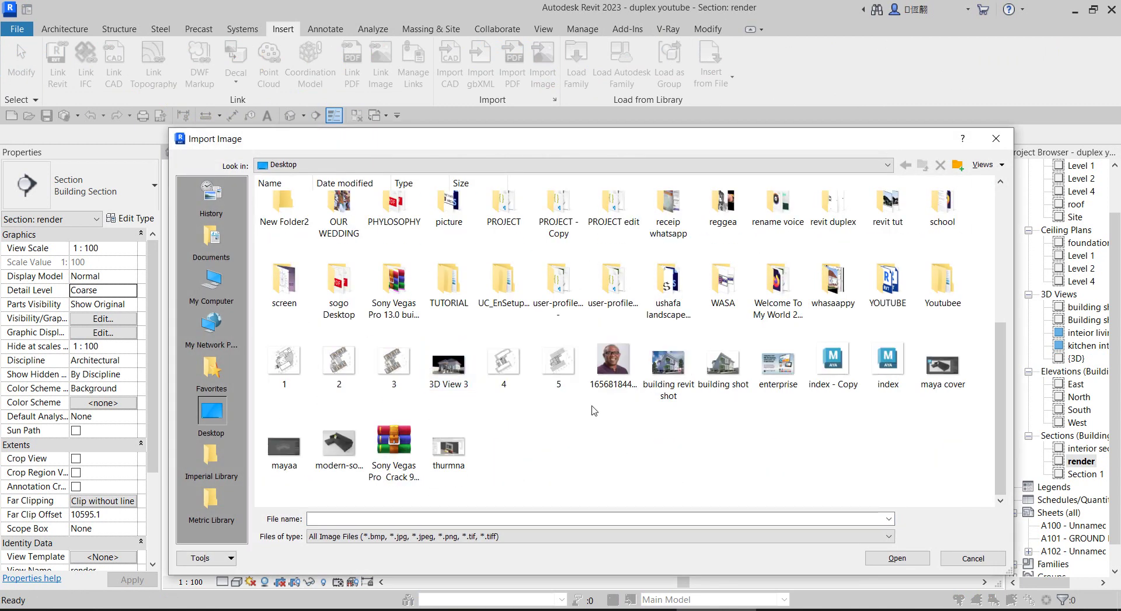
{"action": "left_click", "coordinate": [667, 365]}
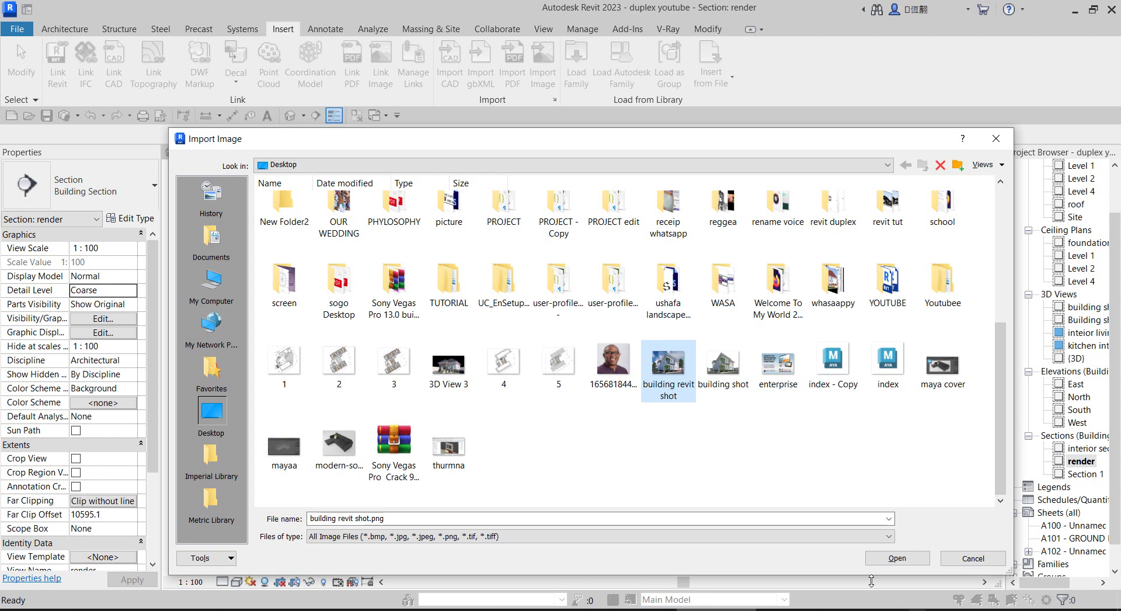
{"action": "left_click", "coordinate": [897, 558]}
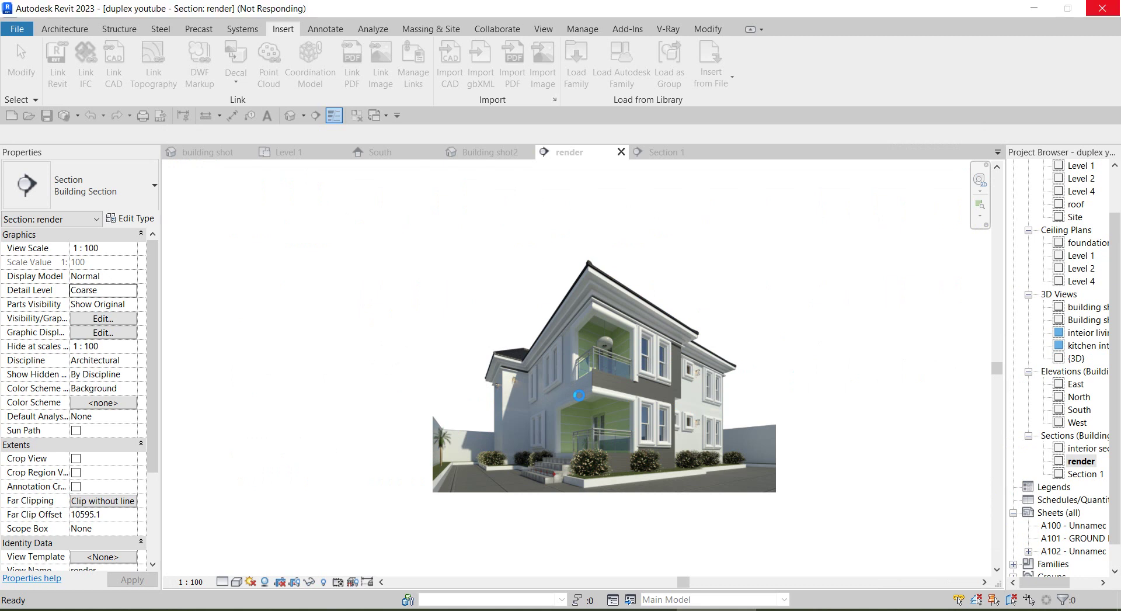
Place the enhanced render and line it up side by side with the original building shot.png
{"action": "left_click", "coordinate": [619, 398]}
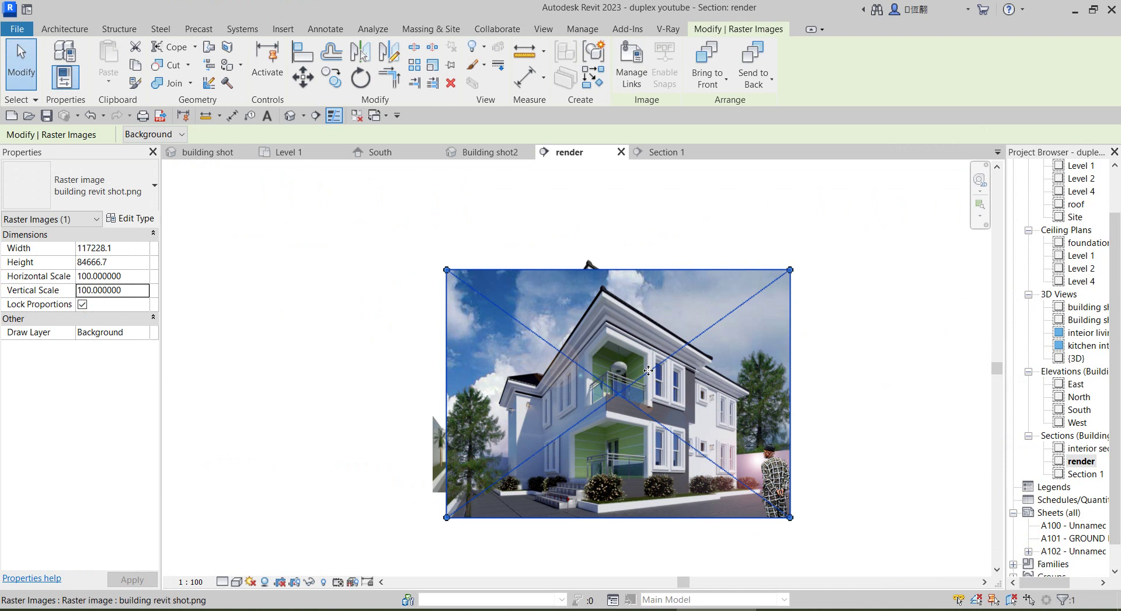
{"action": "left_click_drag", "start_coordinate": [648, 371], "coordinate": [308, 366]}
{"action": "left_click", "coordinate": [632, 353]}
{"action": "left_click_drag", "start_coordinate": [631, 354], "coordinate": [753, 354]}
{"action": "left_click", "coordinate": [412, 378]}
{"action": "left_click_drag", "start_coordinate": [360, 362], "coordinate": [484, 347]}
{"action": "left_click_drag", "start_coordinate": [777, 384], "coordinate": [810, 387]}
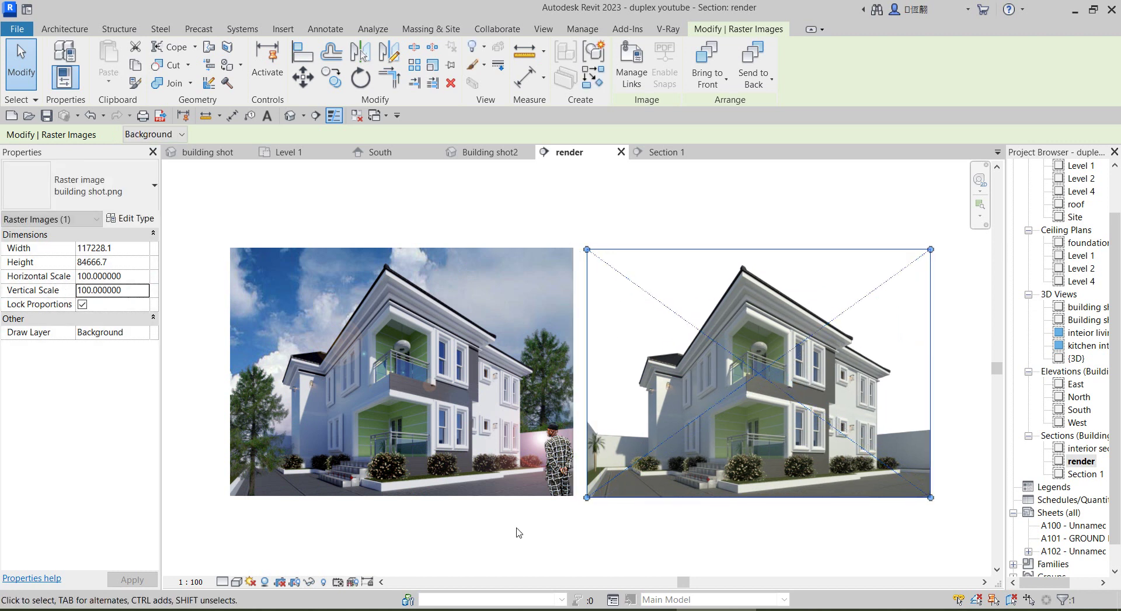
{"action": "left_click", "coordinate": [516, 532]}
{"action": "scroll", "coordinate": [697, 476], "scroll_direction": "down", "scroll_amount": 1}
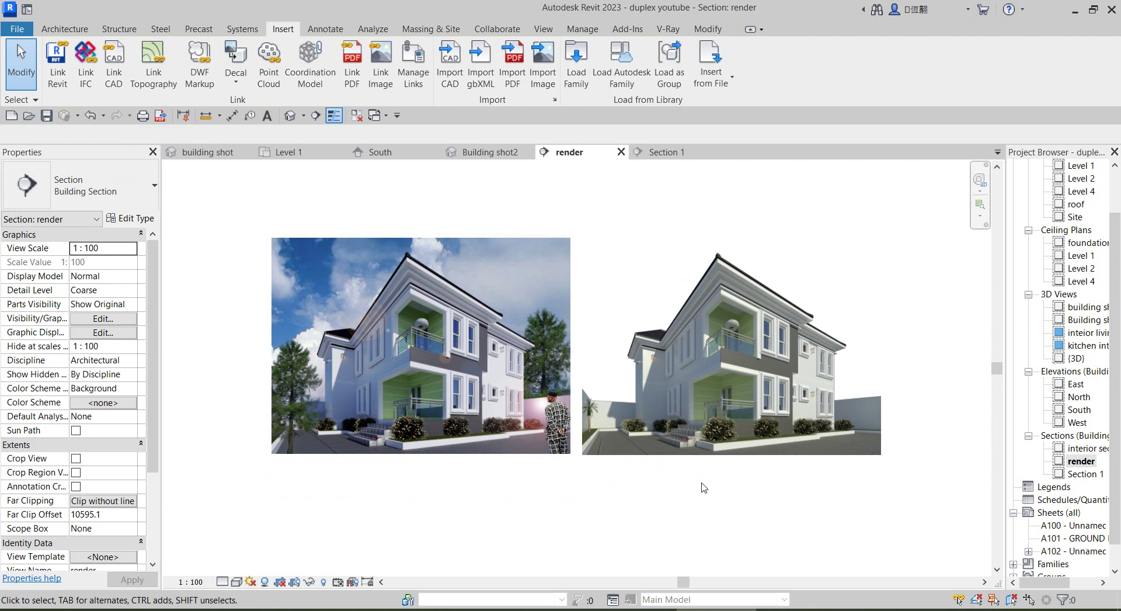
{"action": "scroll", "coordinate": [376, 513], "scroll_direction": "down", "scroll_amount": 1}
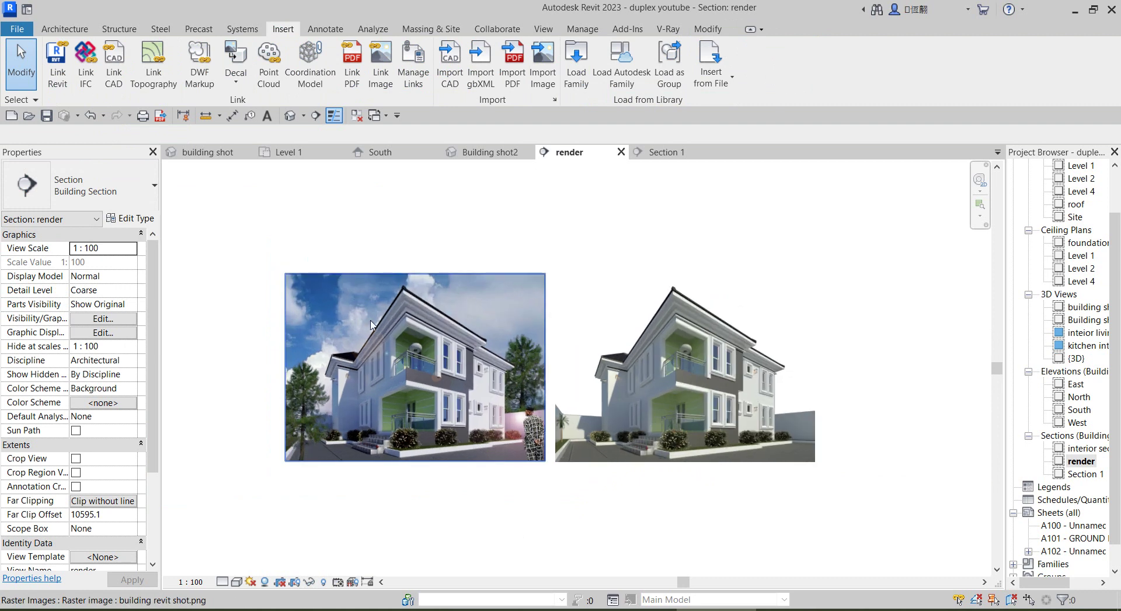
{"action": "scroll", "coordinate": [374, 330], "scroll_direction": "up", "scroll_amount": 1}
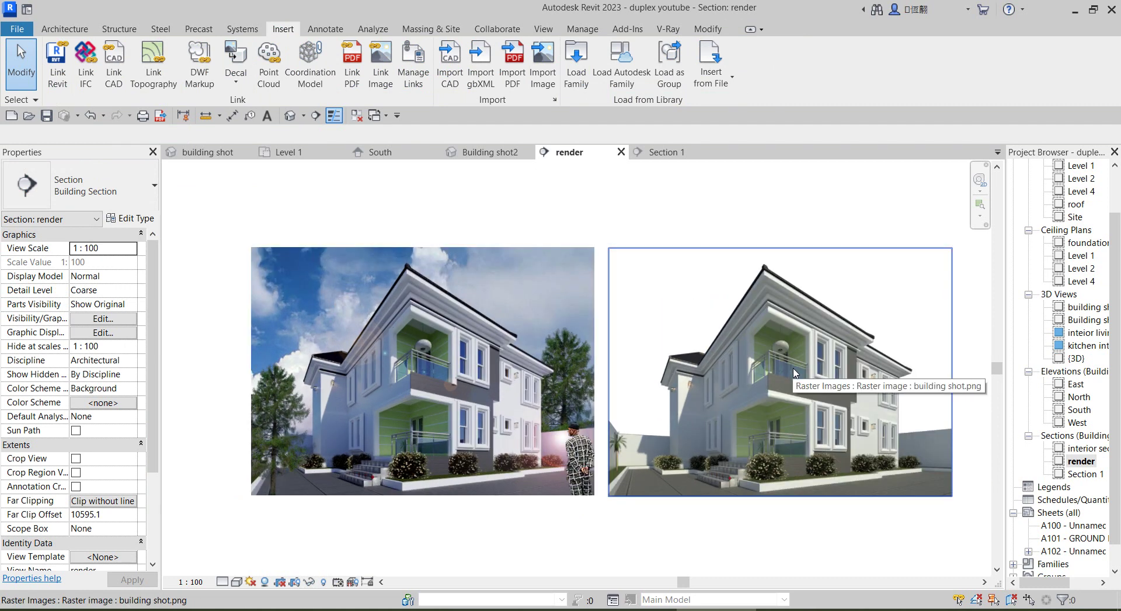
{"action": "scroll", "coordinate": [376, 397], "scroll_direction": "up", "scroll_amount": 1}
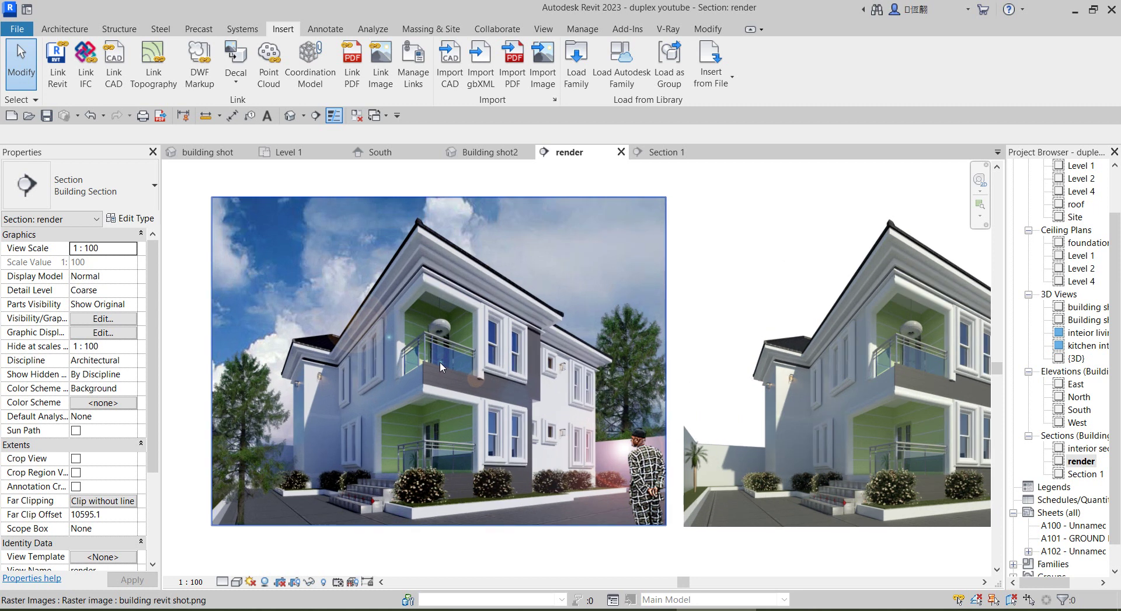
{"action": "scroll", "coordinate": [439, 362], "scroll_direction": "up", "scroll_amount": 1}
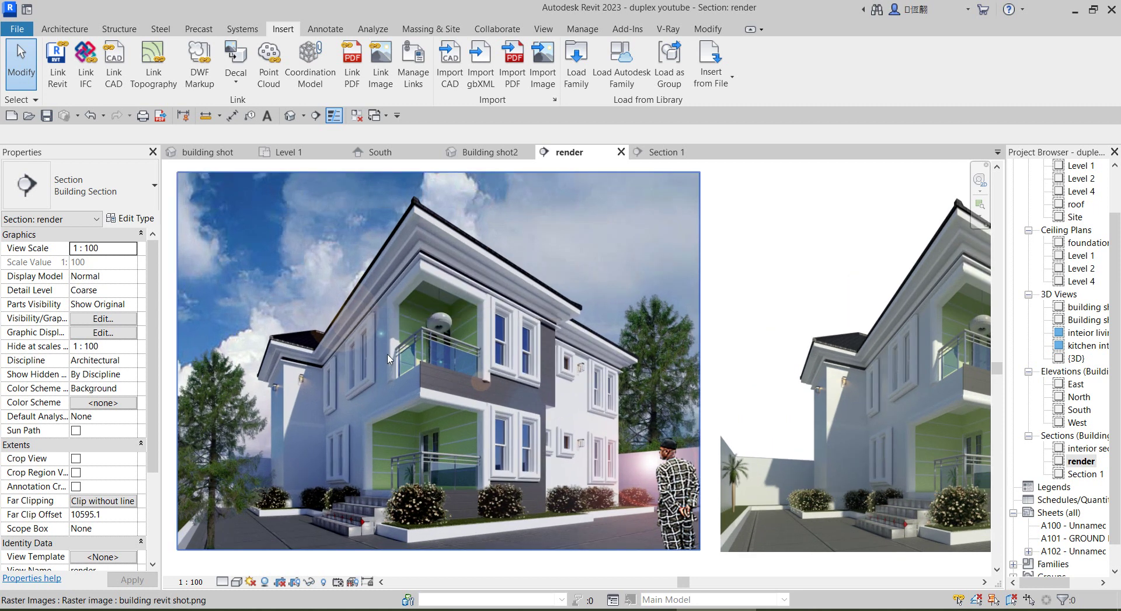
{"action": "scroll", "coordinate": [389, 359], "scroll_direction": "down", "scroll_amount": 1}
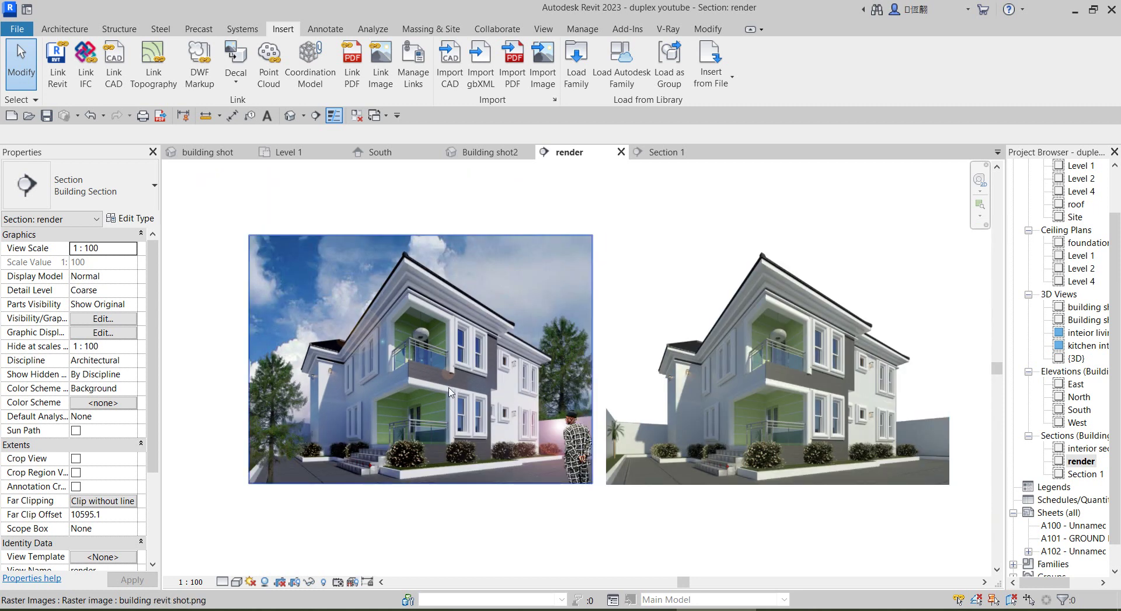
{"action": "scroll", "coordinate": [449, 392], "scroll_direction": "down", "scroll_amount": 1}
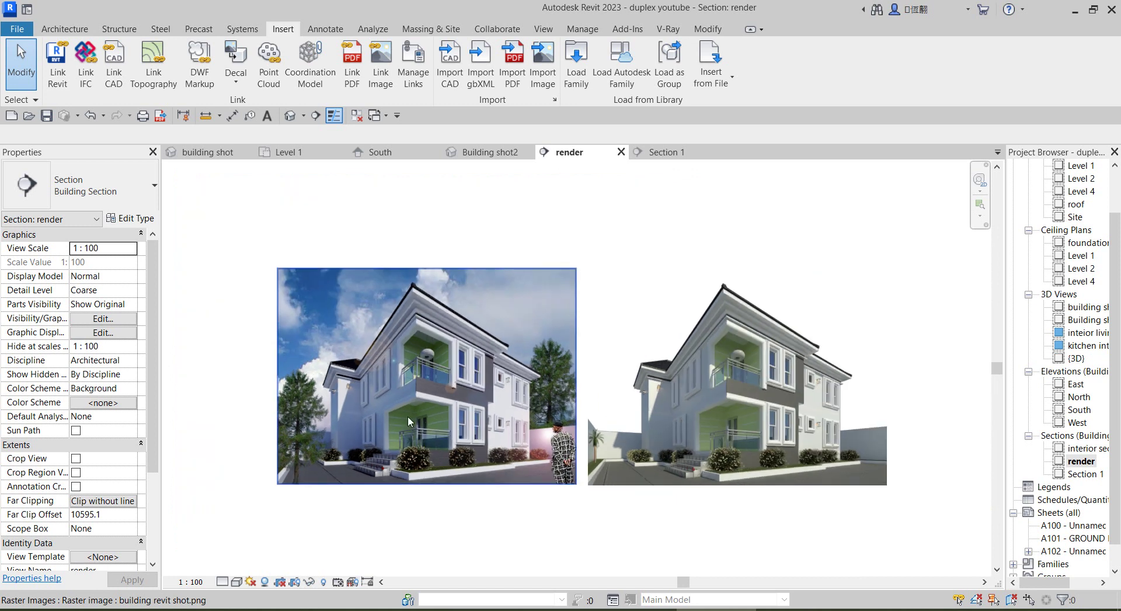
{"action": "scroll", "coordinate": [404, 411], "scroll_direction": "up", "scroll_amount": 1}
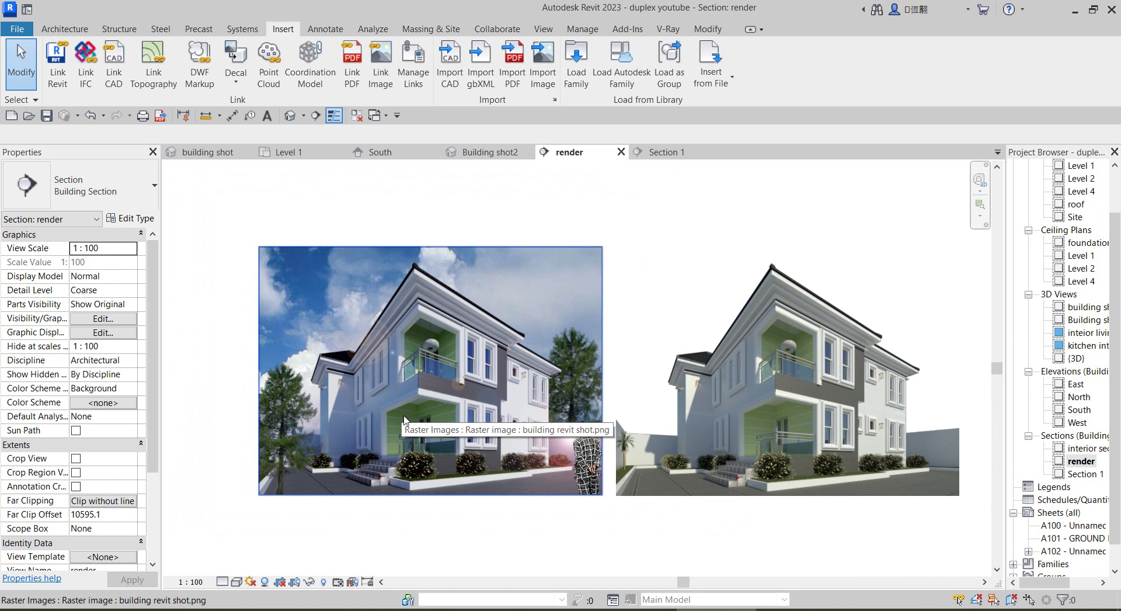
{"action": "scroll", "coordinate": [360, 397], "scroll_direction": "up", "scroll_amount": 1}
{"action": "scroll", "coordinate": [386, 366], "scroll_direction": "up", "scroll_amount": 1}
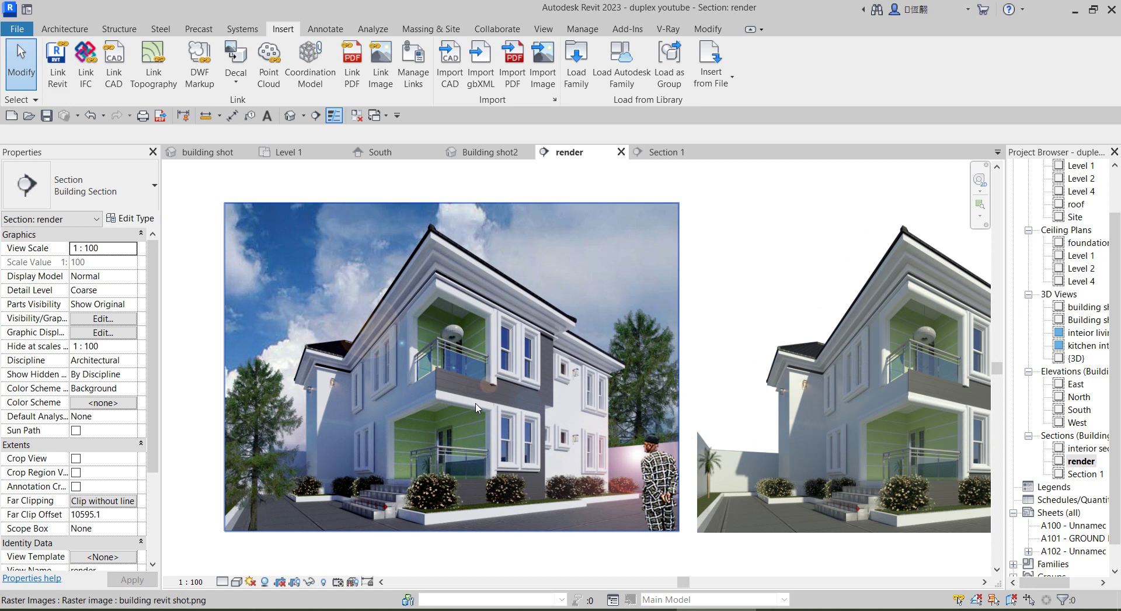
{"action": "scroll", "coordinate": [476, 407], "scroll_direction": "down", "scroll_amount": 1}
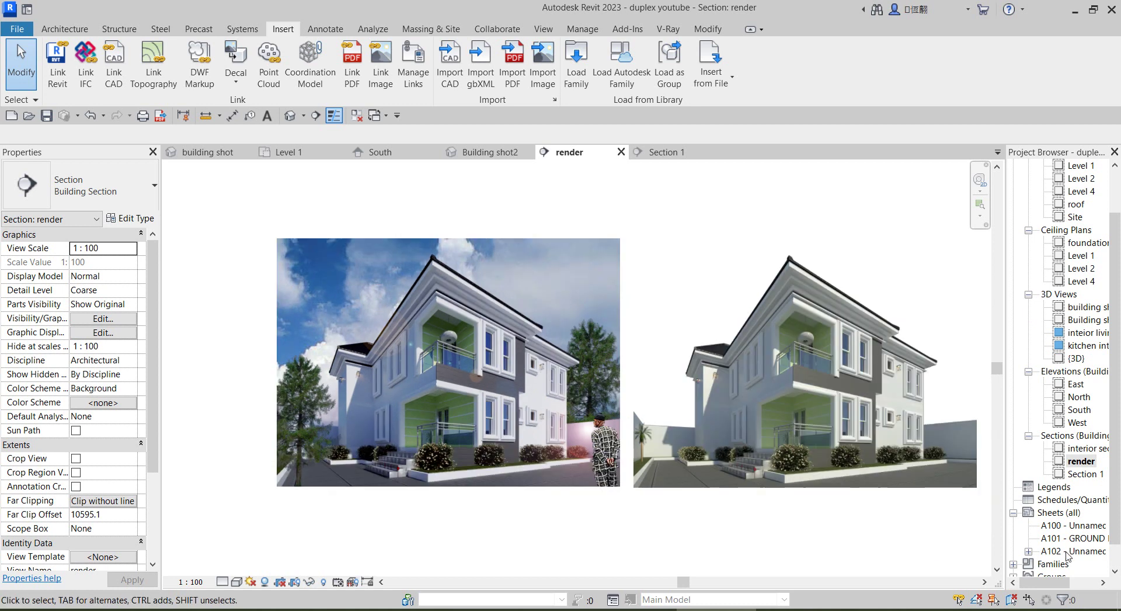
Add new sheet A103 with the A3 metric titleblock from Sheets (all)
{"action": "right_click", "coordinate": [1059, 512]}
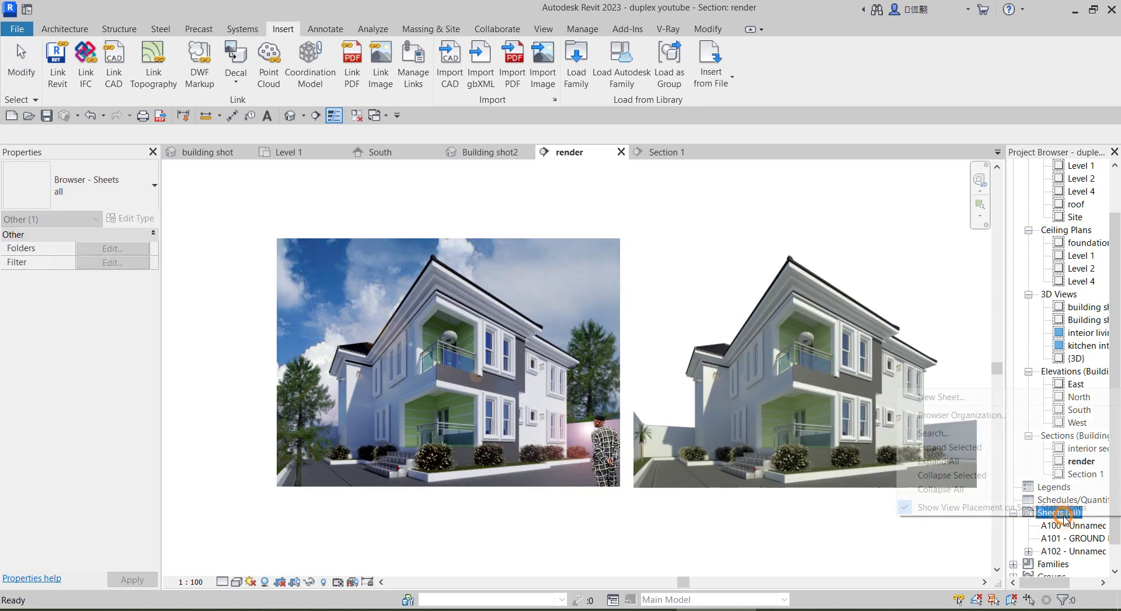
{"action": "left_click", "coordinate": [929, 396]}
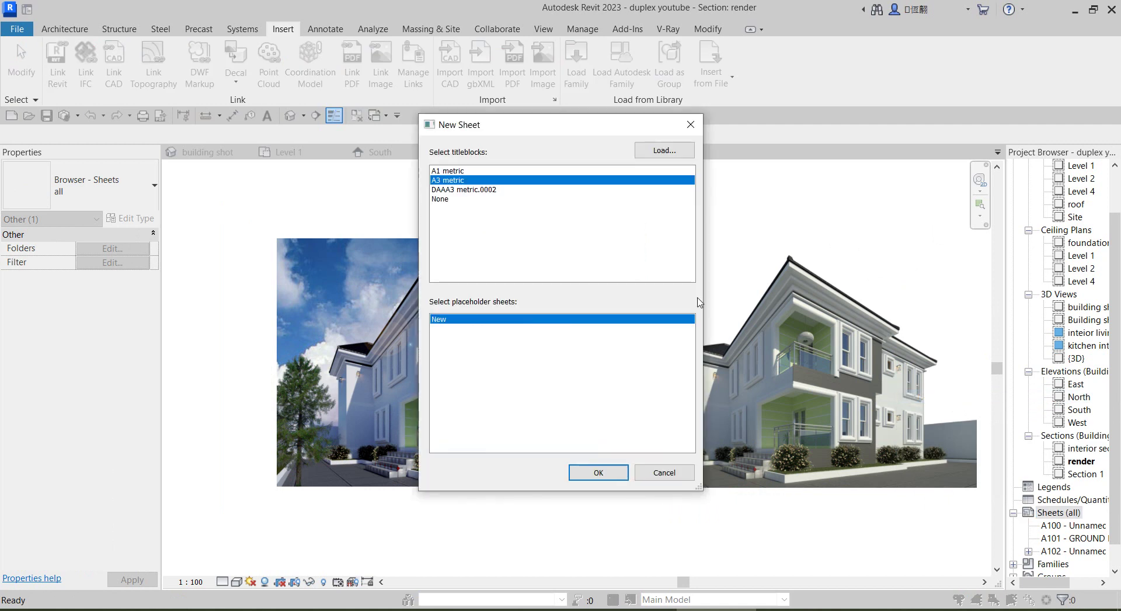
{"action": "left_click", "coordinate": [599, 470]}
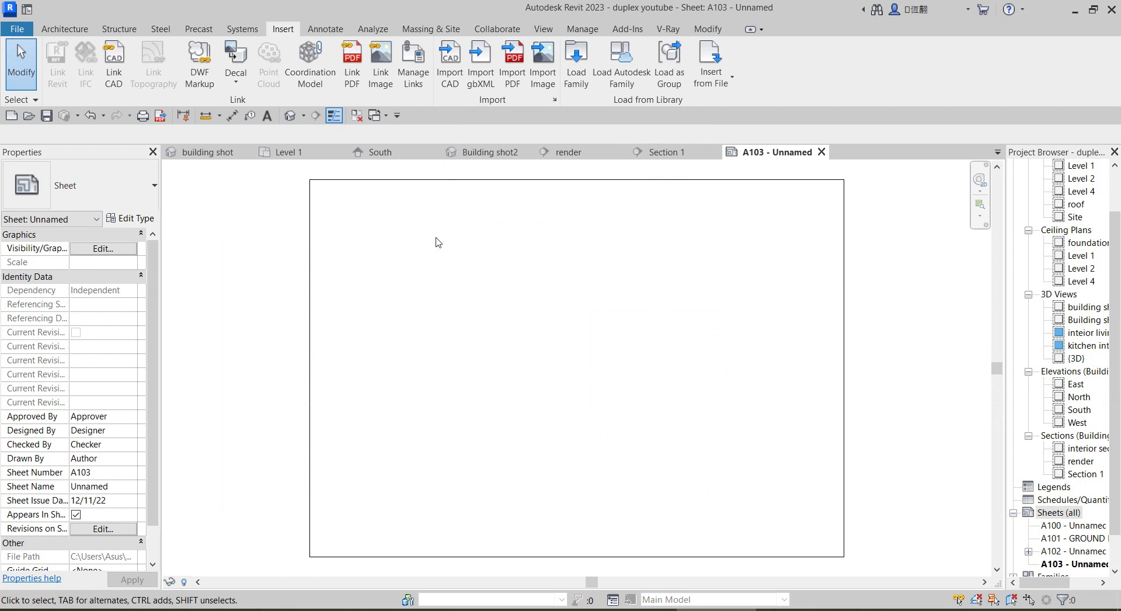
Import building revit shot.png and place it on sheet A103
{"action": "left_click", "coordinate": [542, 85]}
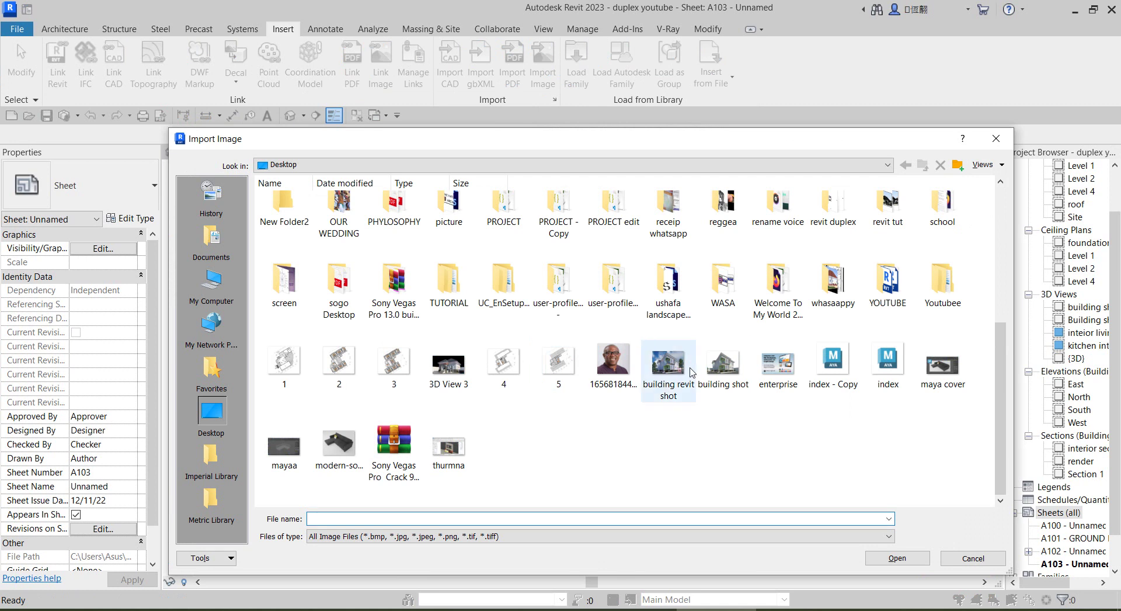
{"action": "left_click", "coordinate": [691, 372]}
{"action": "left_click", "coordinate": [891, 558]}
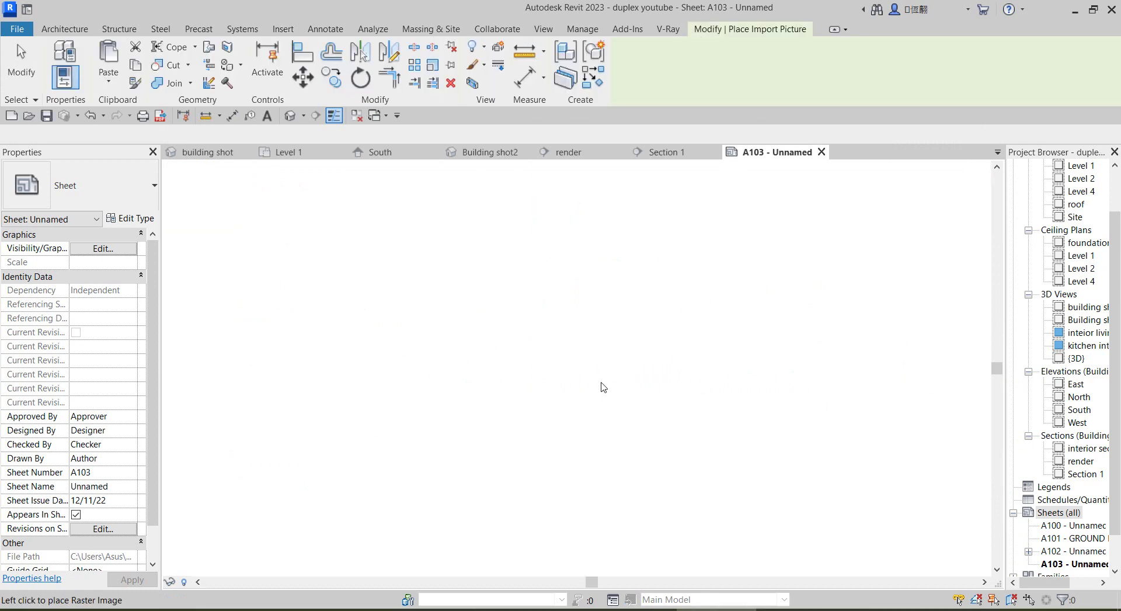
{"action": "left_click", "coordinate": [577, 375]}
Resize the image to 367.6 × 265.5 and centre it inside the titleblock border
{"action": "scroll", "coordinate": [756, 345], "scroll_direction": "down", "scroll_amount": 2}
{"action": "left_click_drag", "start_coordinate": [817, 229], "coordinate": [682, 325]}
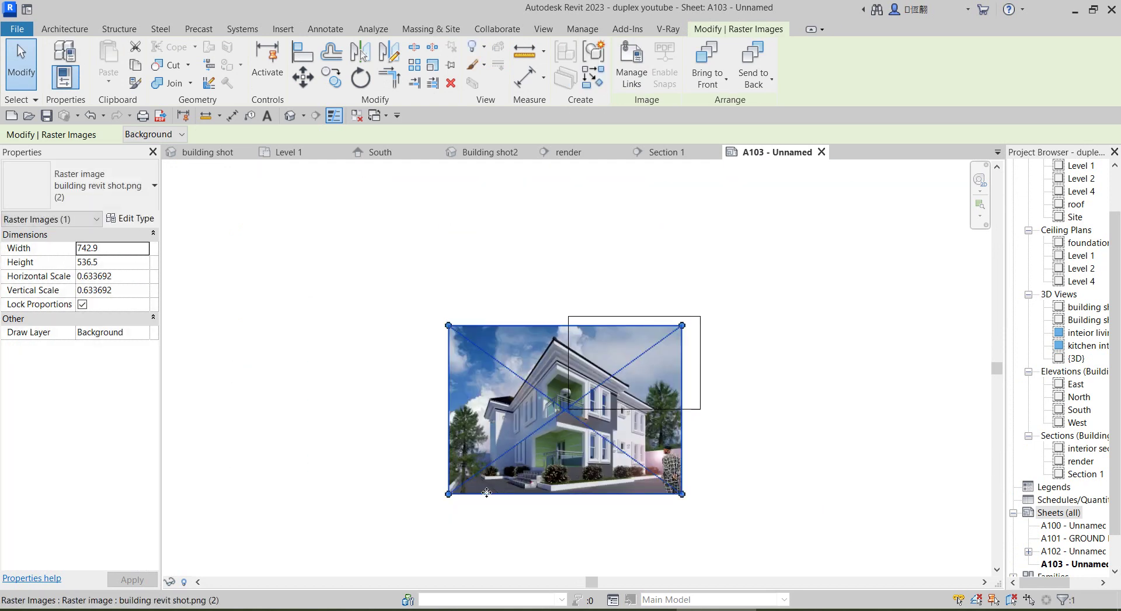
{"action": "left_click_drag", "start_coordinate": [486, 492], "coordinate": [572, 404]}
{"action": "scroll", "coordinate": [678, 327], "scroll_direction": "up", "scroll_amount": 2}
{"action": "left_click_drag", "start_coordinate": [688, 323], "coordinate": [709, 325]}
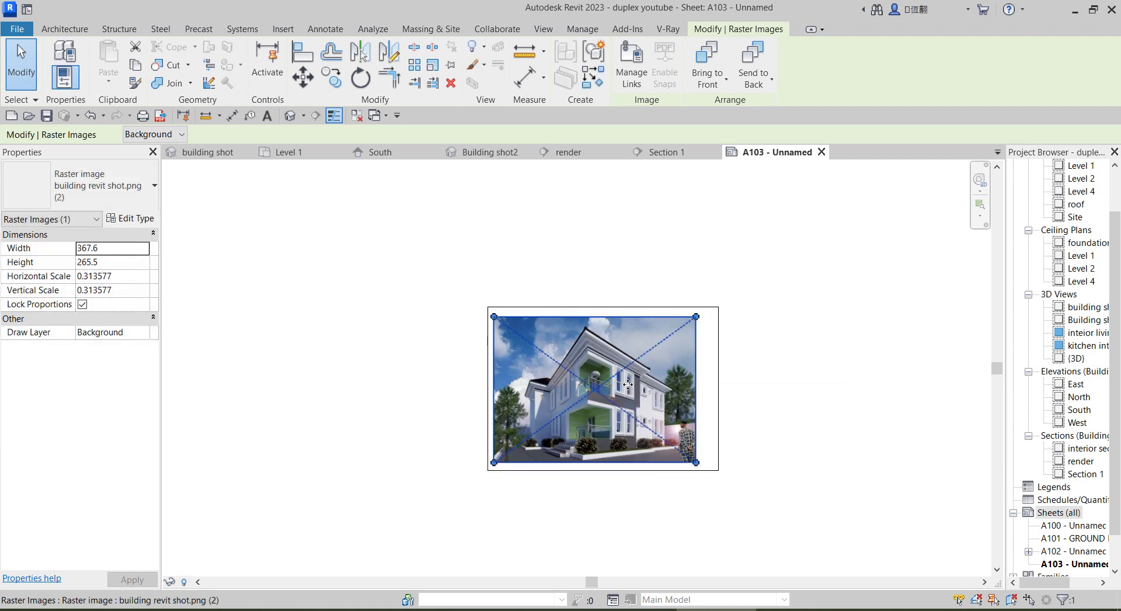
{"action": "left_click_drag", "start_coordinate": [628, 384], "coordinate": [636, 384]}
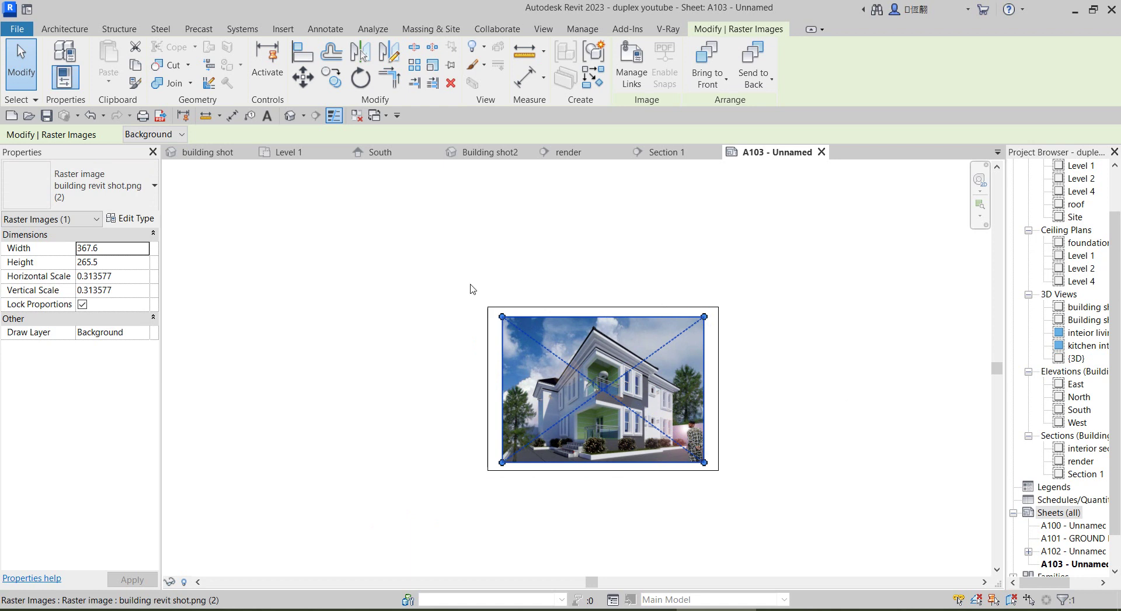
{"action": "left_click", "coordinate": [352, 269]}
{"action": "scroll", "coordinate": [770, 412], "scroll_direction": "up", "scroll_amount": 2}
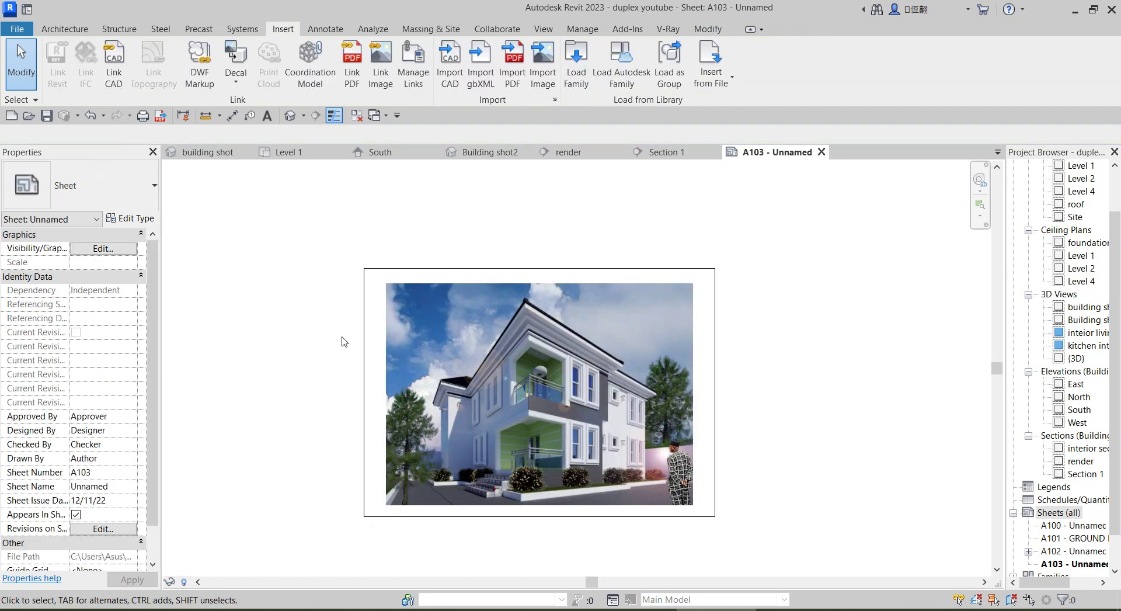
{"action": "scroll", "coordinate": [454, 459], "scroll_direction": "up", "scroll_amount": 1}
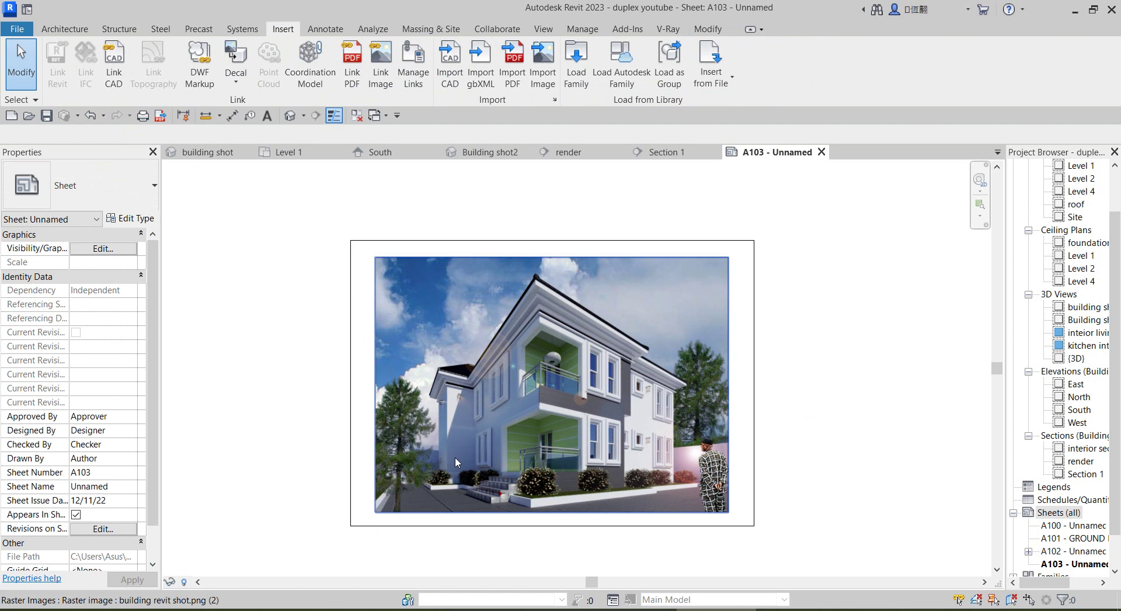
{"action": "scroll", "coordinate": [455, 461], "scroll_direction": "up", "scroll_amount": 1}
{"action": "scroll", "coordinate": [475, 337], "scroll_direction": "down", "scroll_amount": 1}
{"action": "scroll", "coordinate": [706, 313], "scroll_direction": "up", "scroll_amount": 1}
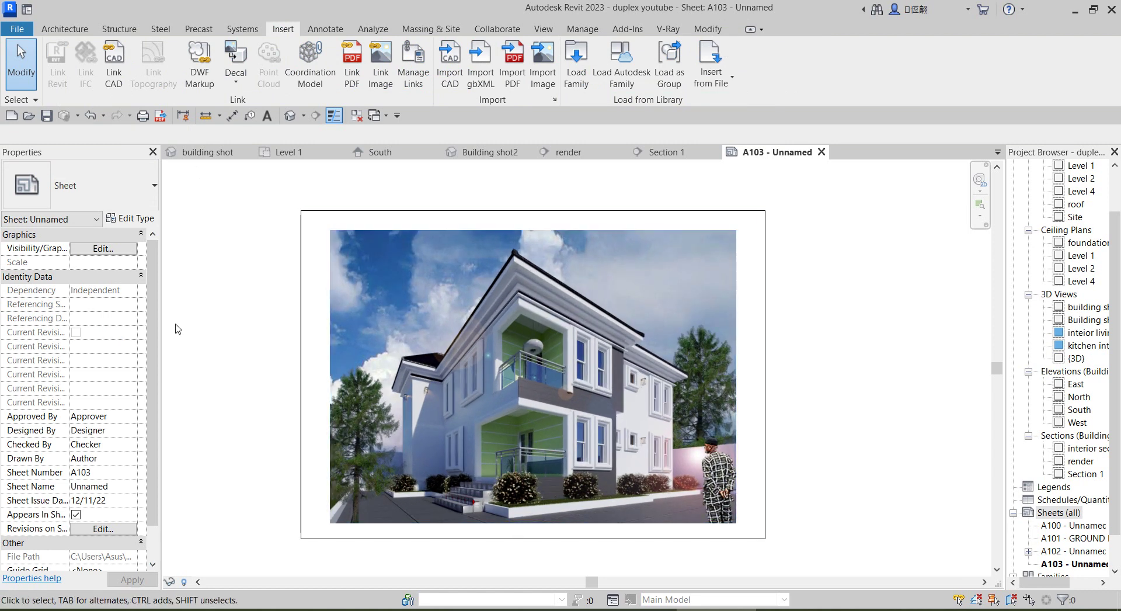